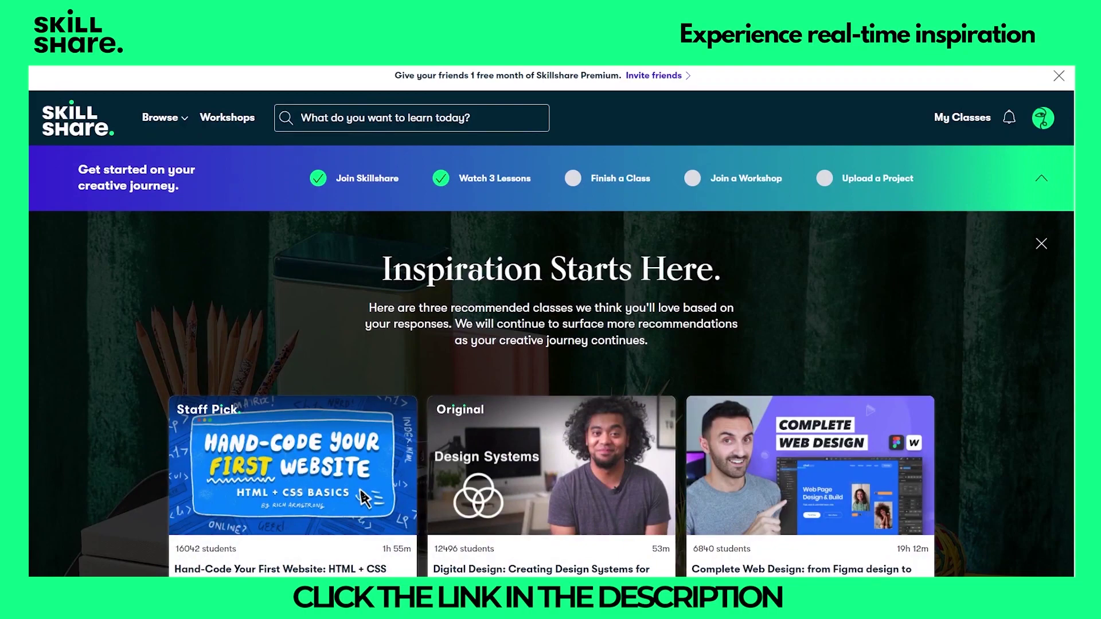
- Scroll the Skillshare home page and advance the Recommended classes carousel twice
{"action": "scroll", "coordinate": [550, 322], "scroll_direction": "down", "scroll_amount": 3}
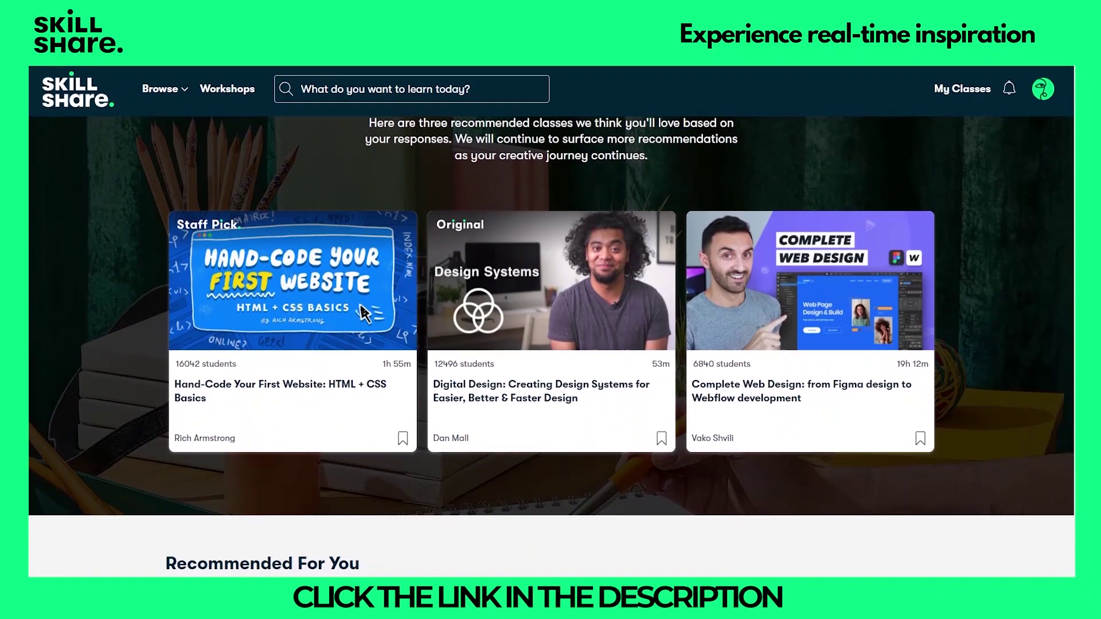
{"action": "scroll", "coordinate": [550, 321], "scroll_direction": "down", "scroll_amount": 5}
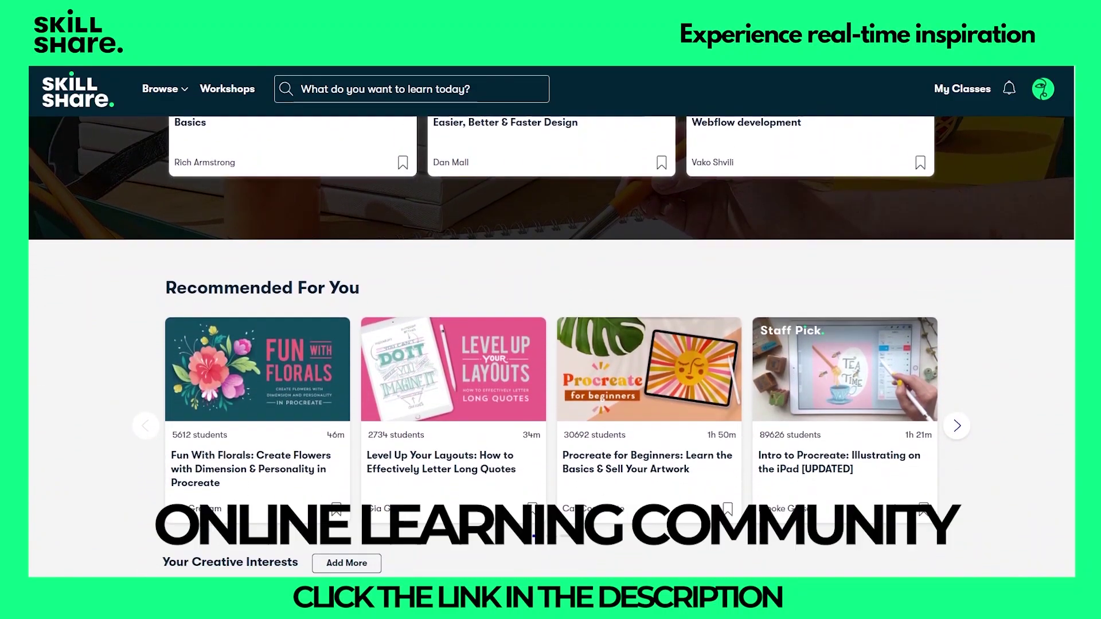
{"action": "scroll", "coordinate": [550, 321], "scroll_direction": "down", "scroll_amount": 1}
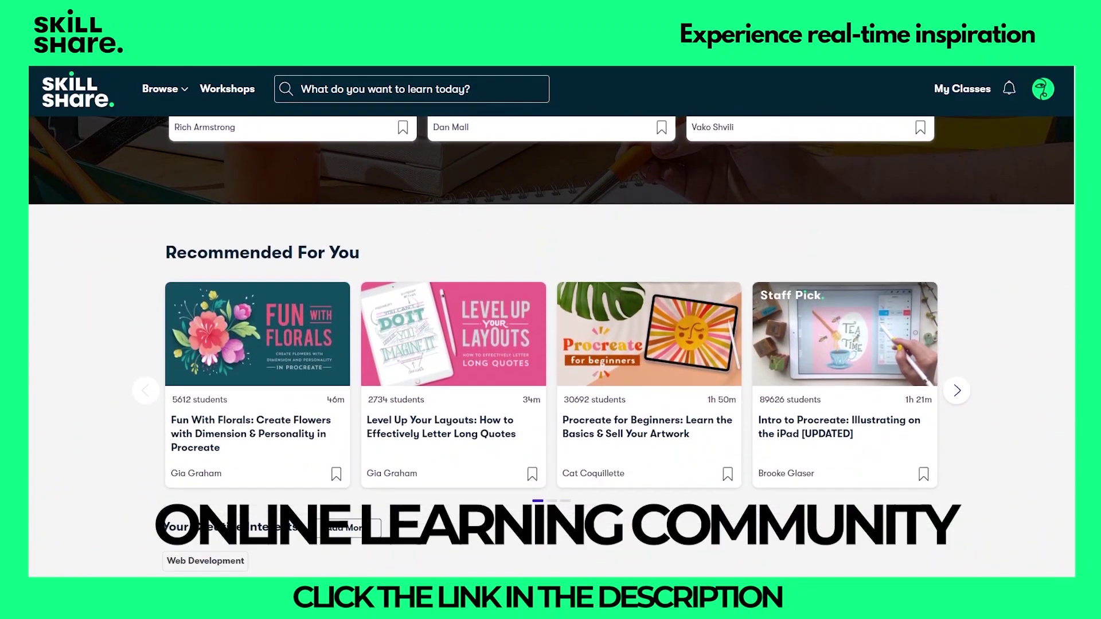
{"action": "left_click", "coordinate": [956, 392]}
{"action": "left_click", "coordinate": [957, 392]}
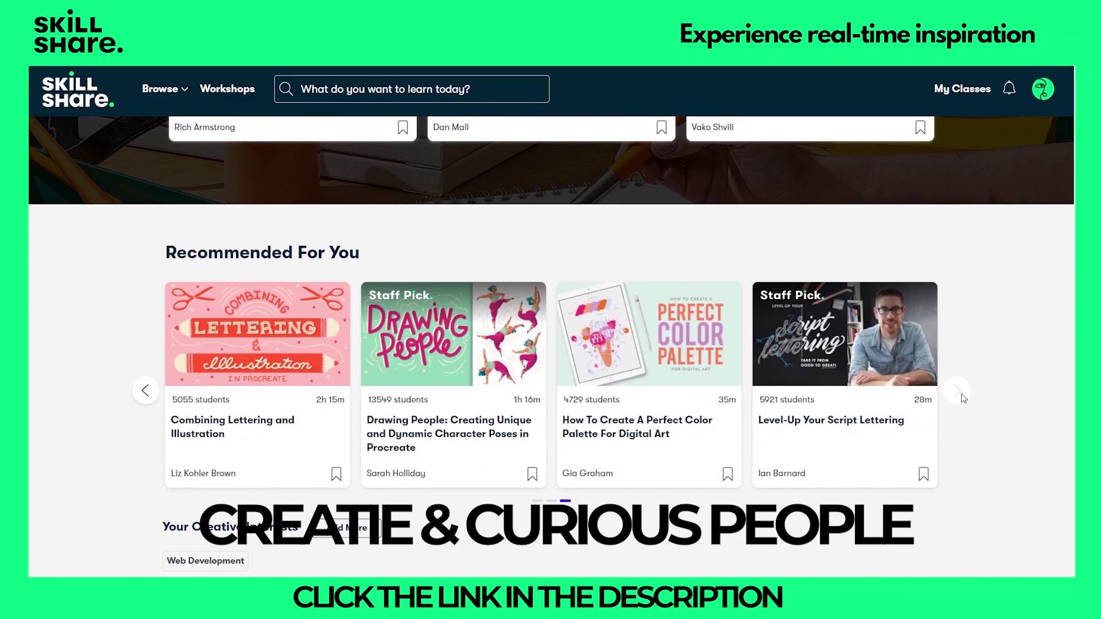
{"action": "scroll", "coordinate": [963, 398], "scroll_direction": "down", "scroll_amount": 7}
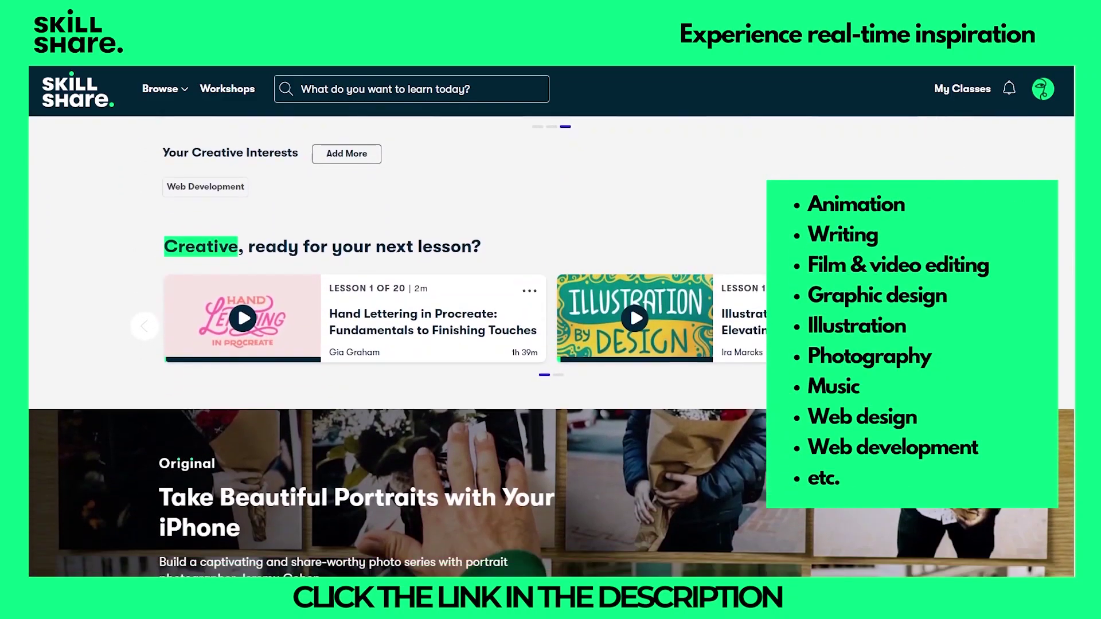
{"action": "scroll", "coordinate": [551, 344], "scroll_direction": "down", "scroll_amount": 5}
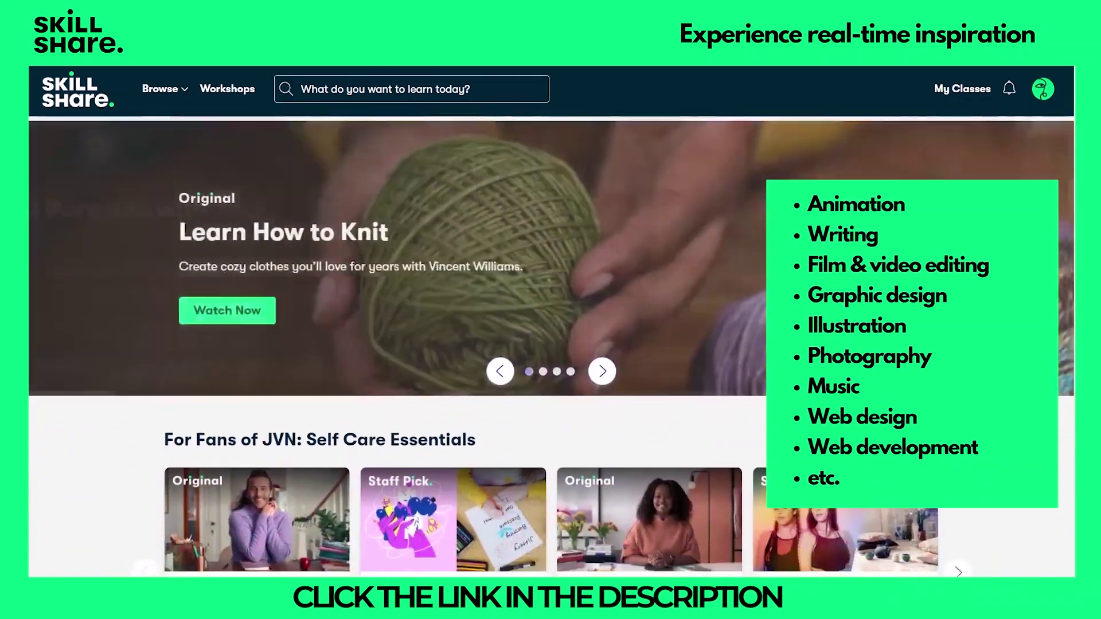
{"action": "scroll", "coordinate": [550, 344], "scroll_direction": "down", "scroll_amount": 4}
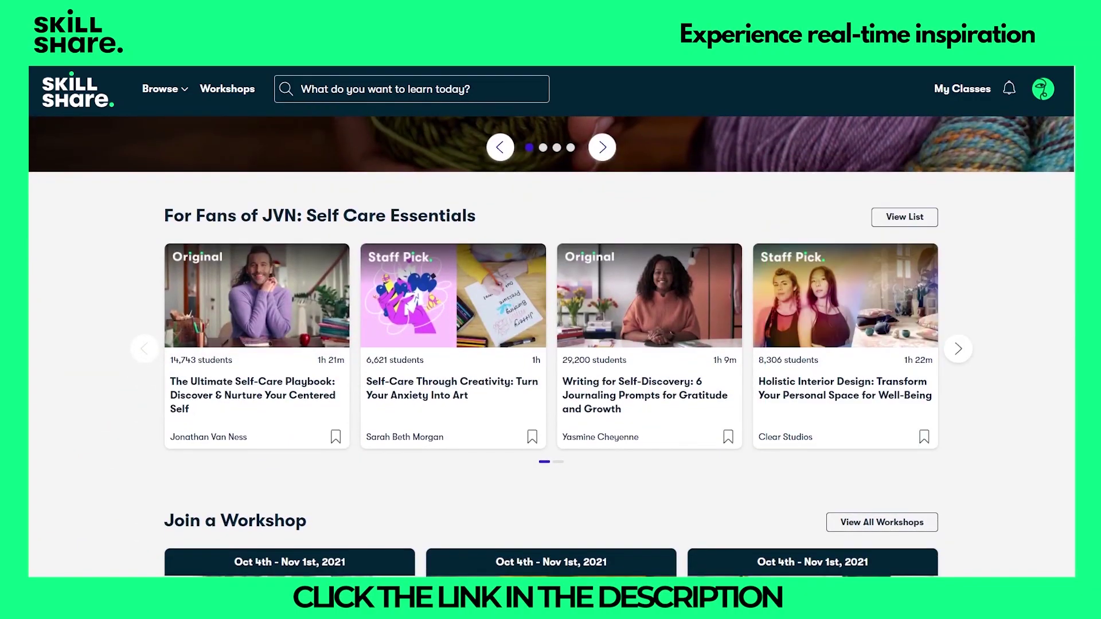
{"action": "scroll", "coordinate": [551, 344], "scroll_direction": "down", "scroll_amount": 5}
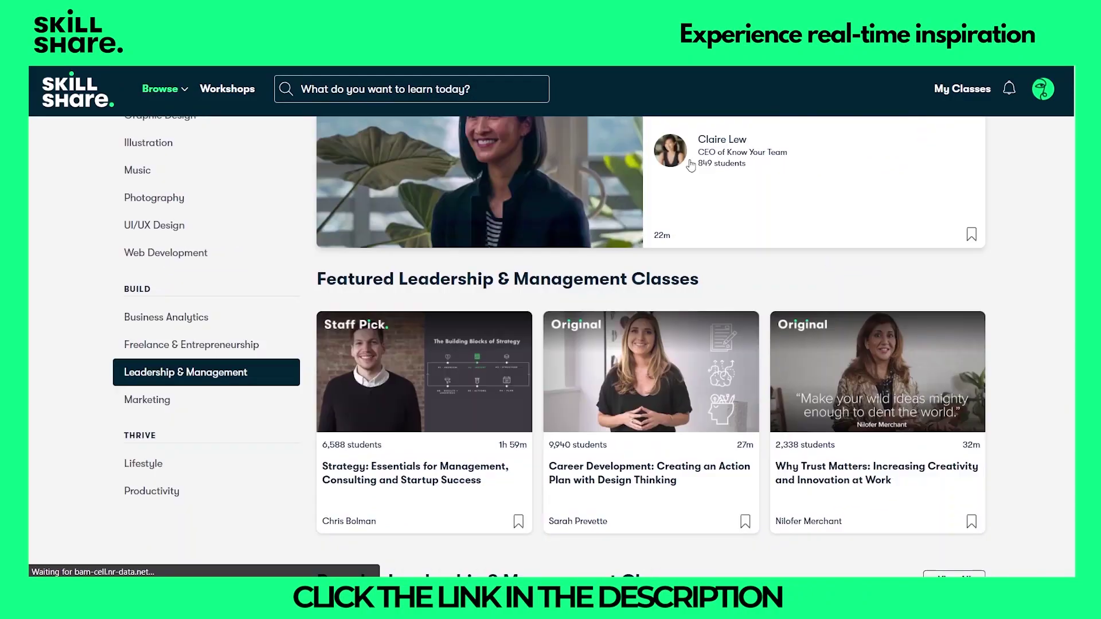
- Open the Strategy: Essentials for Management, Consulting and Startup Success class and show its Reviews
{"action": "left_click", "coordinate": [400, 467]}
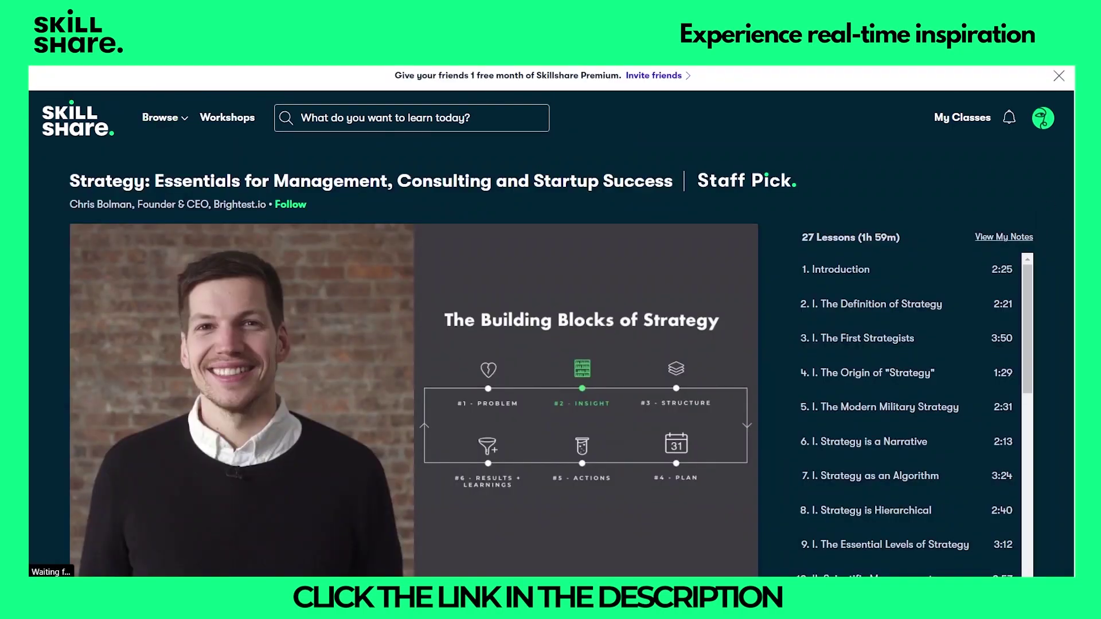
{"action": "scroll", "coordinate": [551, 321], "scroll_direction": "down", "scroll_amount": 2}
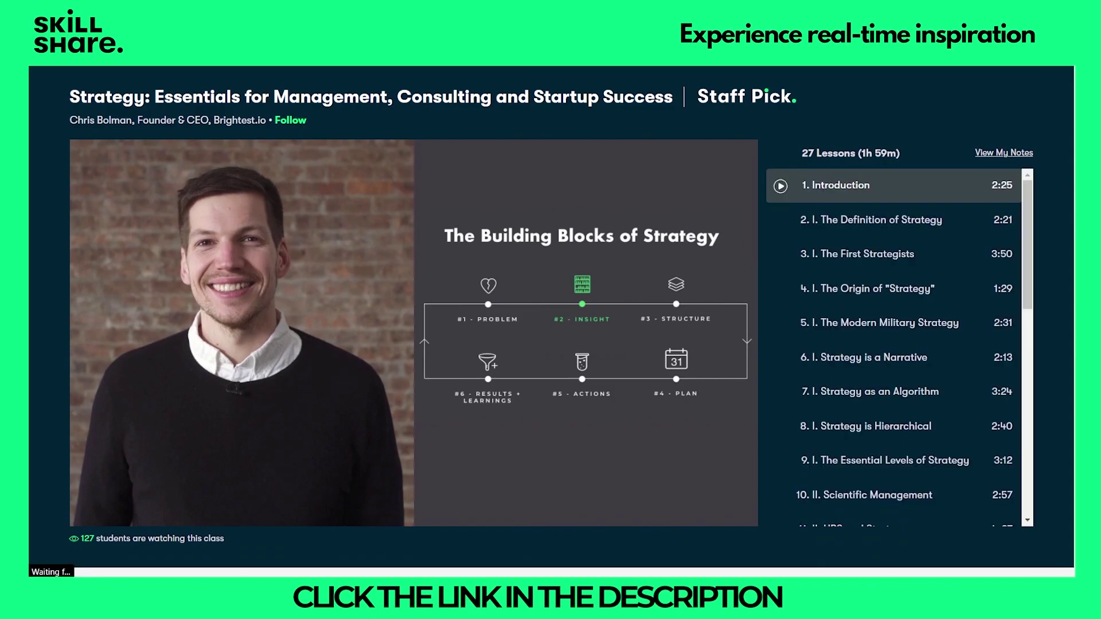
{"action": "scroll", "coordinate": [550, 321], "scroll_direction": "down", "scroll_amount": 7}
{"action": "scroll", "coordinate": [551, 329], "scroll_direction": "down", "scroll_amount": 1}
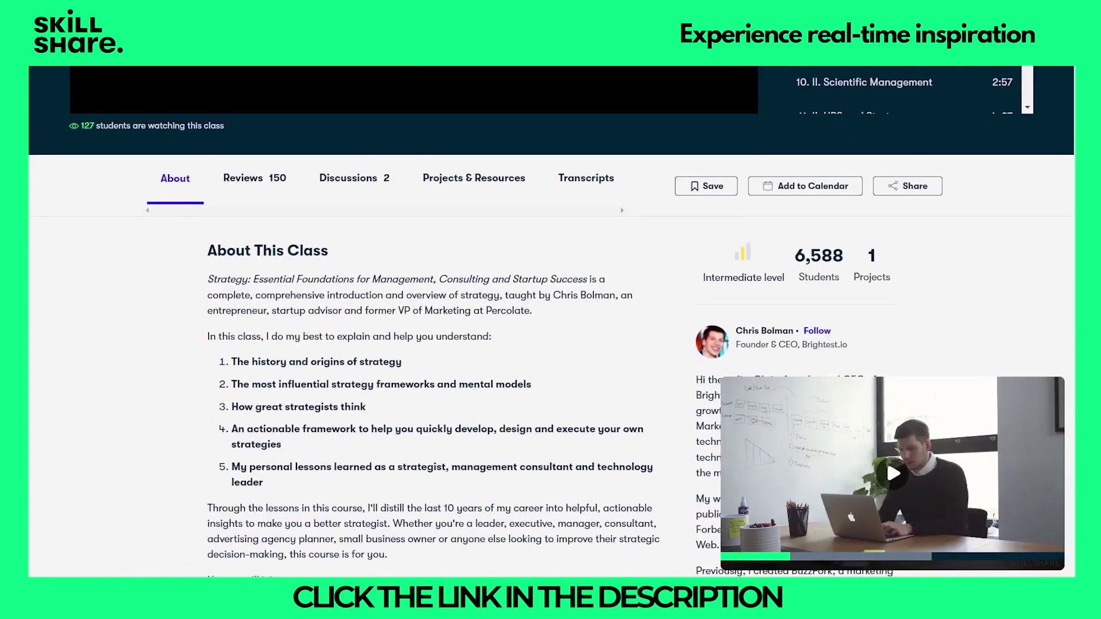
{"action": "left_click", "coordinate": [252, 183]}
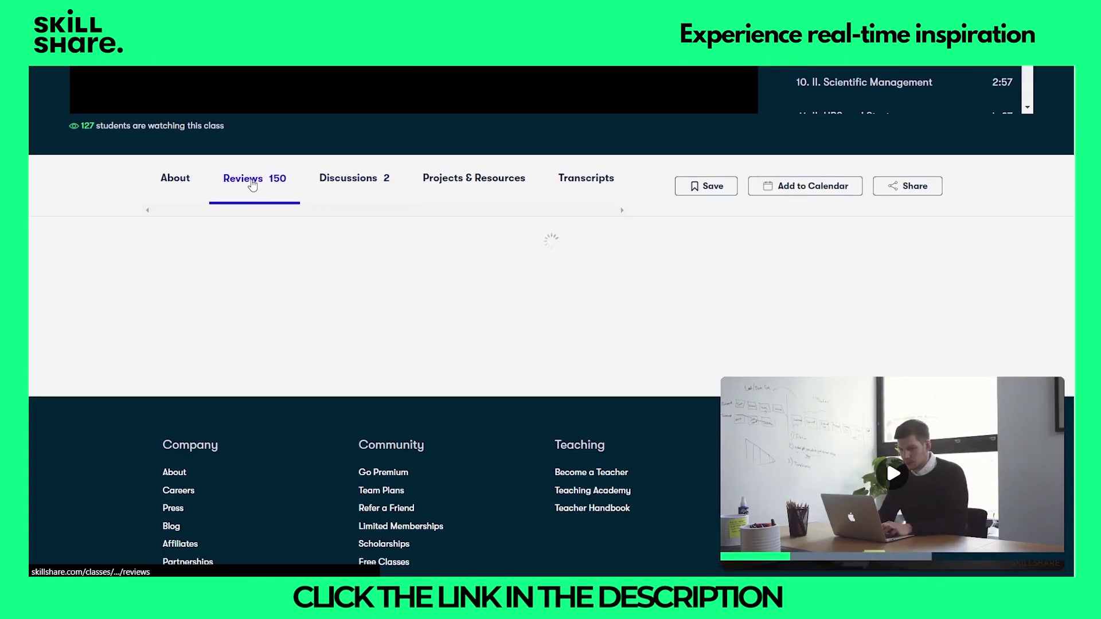
{"action": "scroll", "coordinate": [608, 325], "scroll_direction": "down", "scroll_amount": 3}
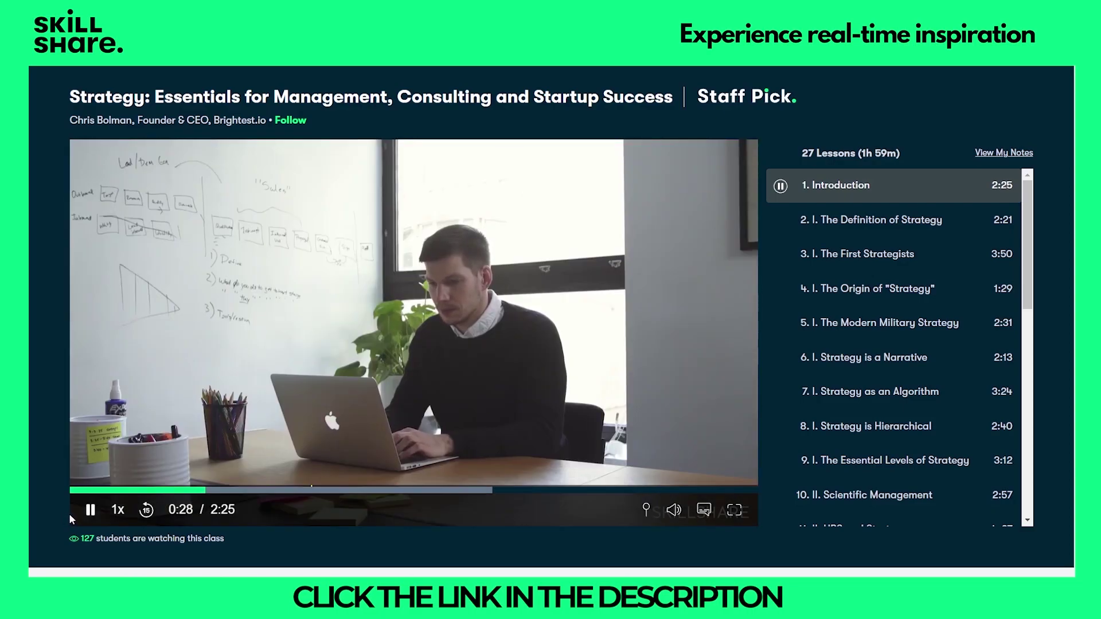
- Pause the introduction lesson video and scroll through the student reviews
{"action": "left_click", "coordinate": [90, 510]}
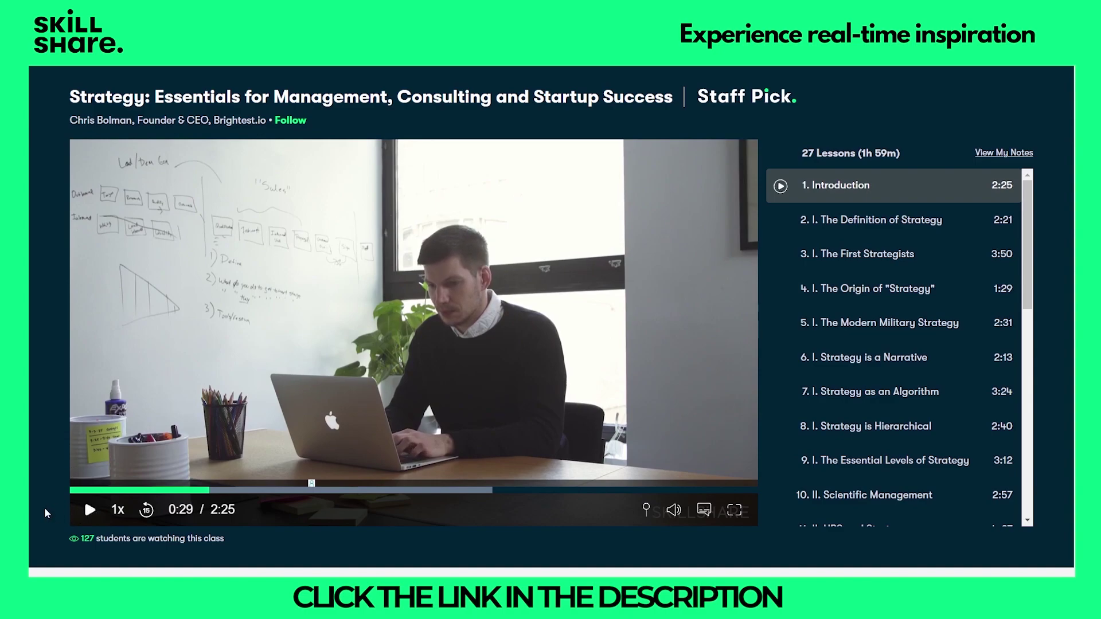
{"action": "scroll", "coordinate": [689, 324], "scroll_direction": "down", "scroll_amount": 15}
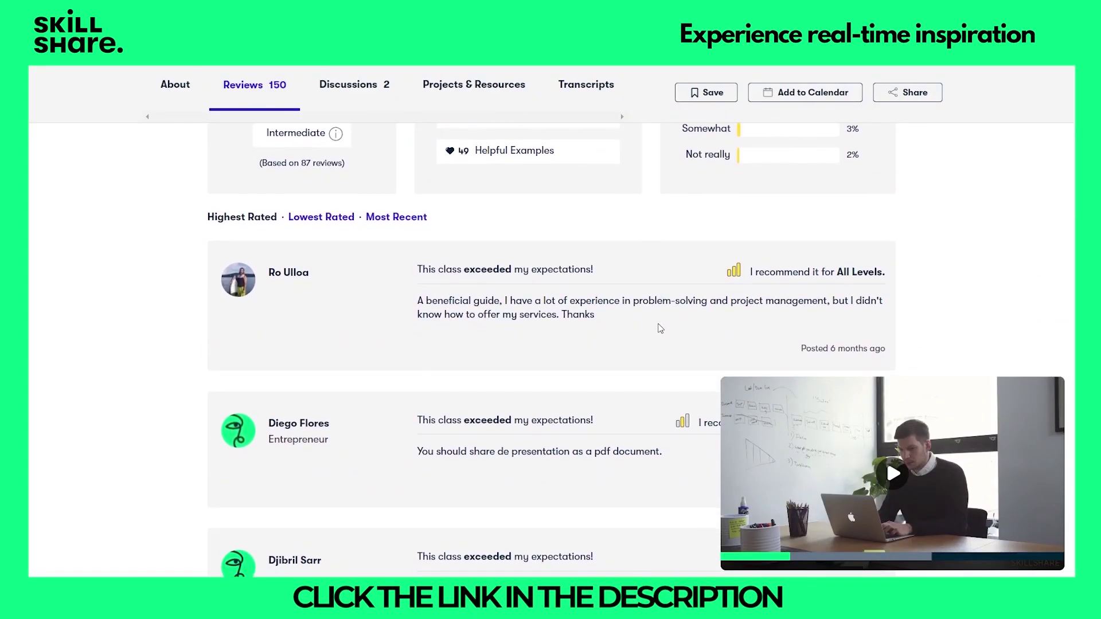
{"action": "scroll", "coordinate": [659, 328], "scroll_direction": "down", "scroll_amount": 2}
{"action": "scroll", "coordinate": [659, 328], "scroll_direction": "down", "scroll_amount": 1}
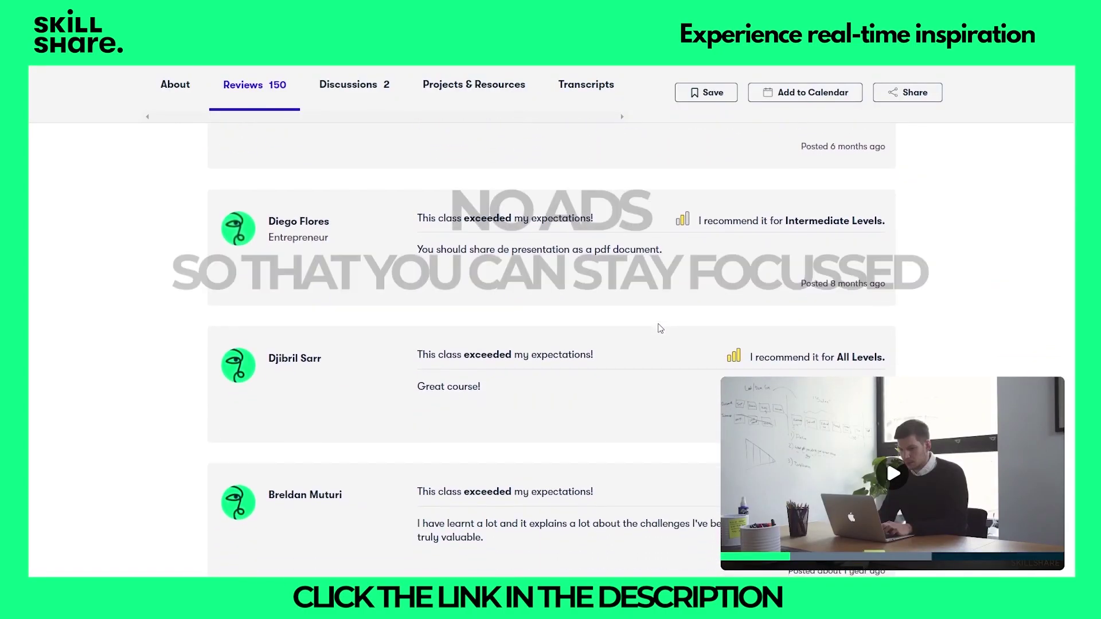
{"action": "scroll", "coordinate": [660, 328], "scroll_direction": "down", "scroll_amount": 2}
{"action": "scroll", "coordinate": [660, 328], "scroll_direction": "down", "scroll_amount": 1}
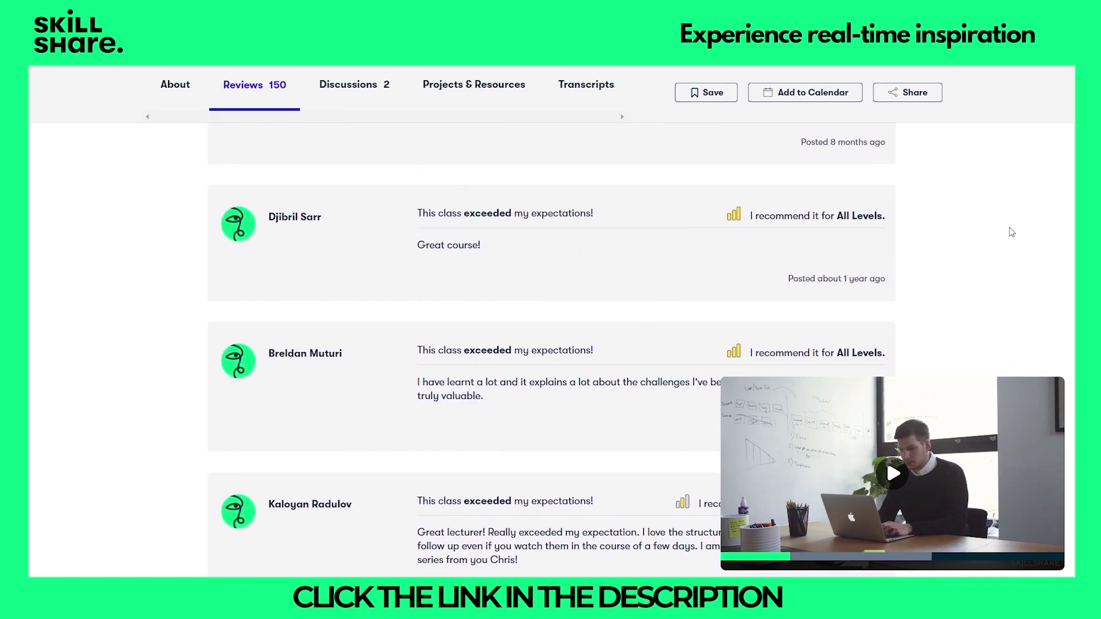
{"action": "scroll", "coordinate": [551, 344], "scroll_direction": "up", "scroll_amount": 10}
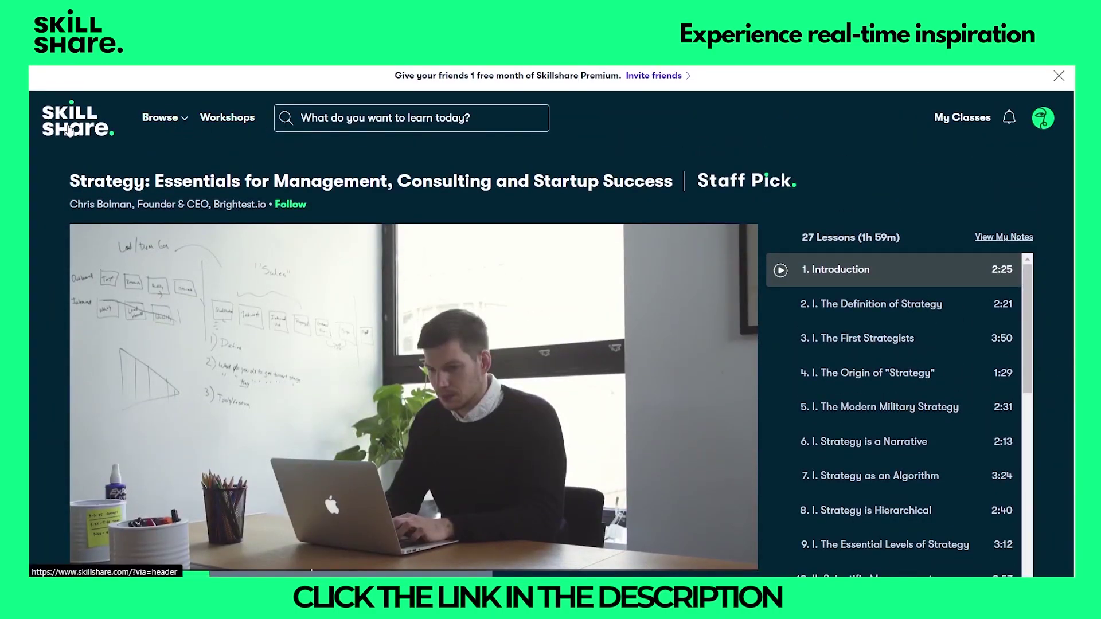
- Return to the Skillshare home page and open the Browse category list
{"action": "left_click", "coordinate": [217, 123]}
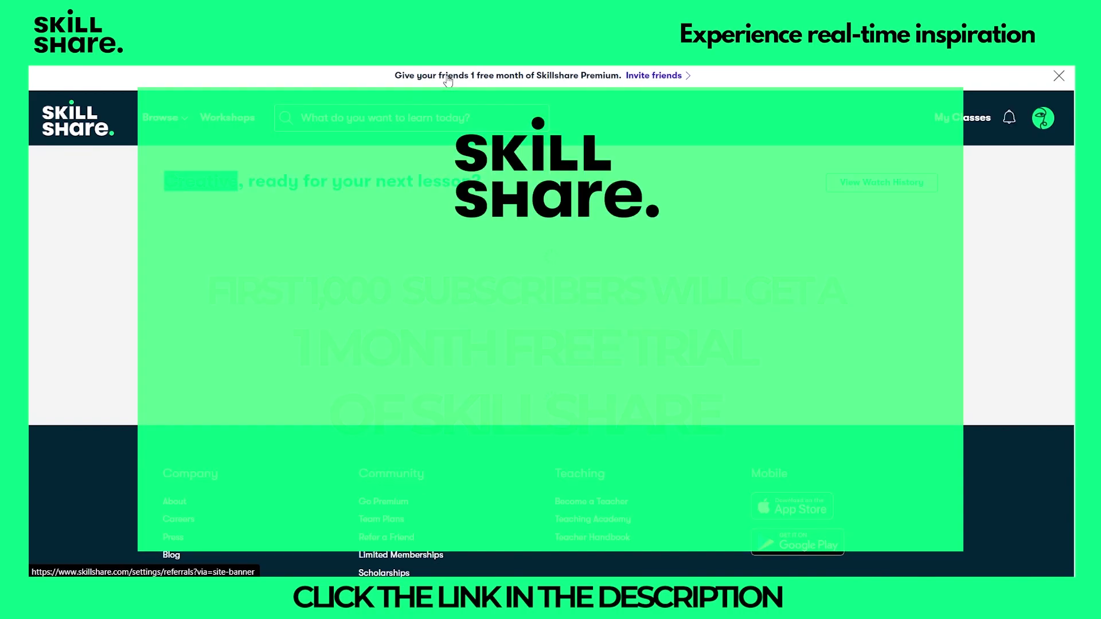
{"action": "left_click", "coordinate": [654, 75]}
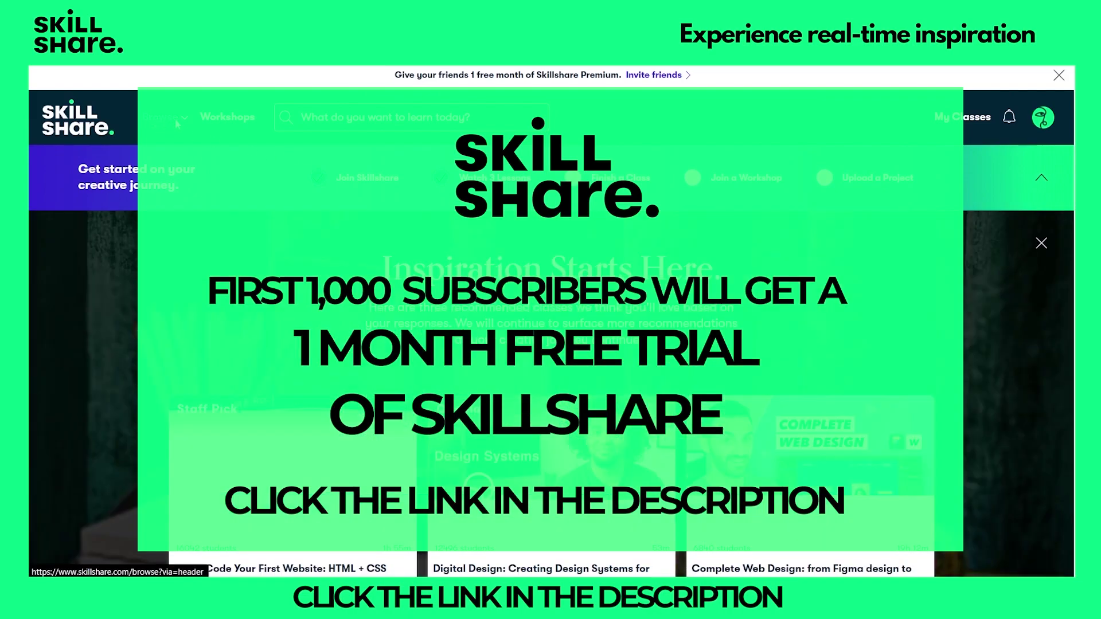
{"action": "left_click", "coordinate": [163, 117]}
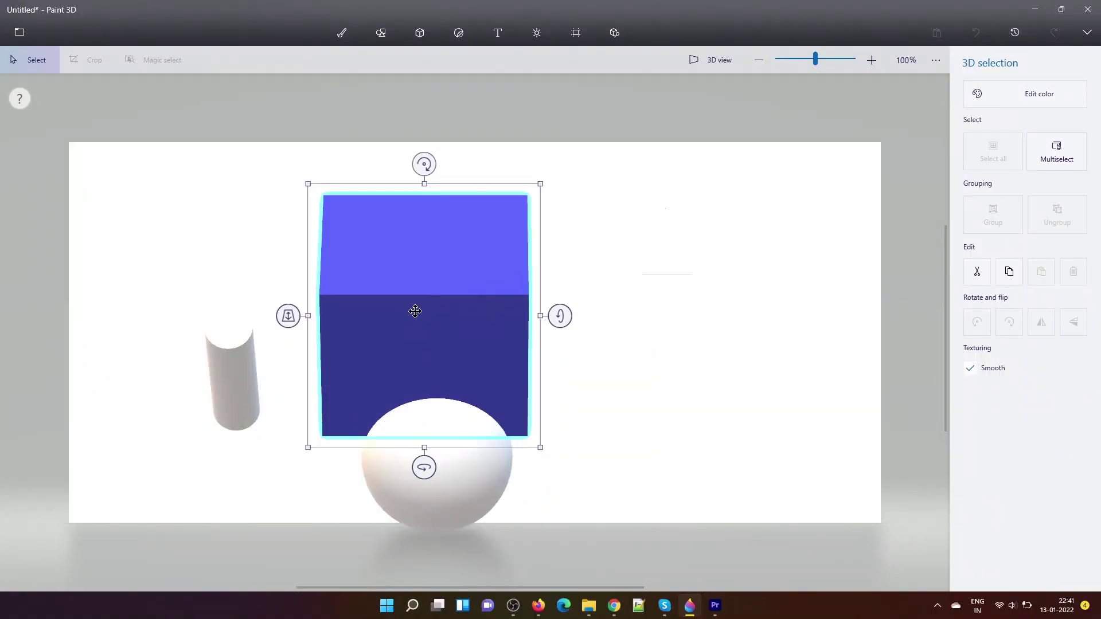
- Move the blue cube to the upper right, tilt it forward, and draw a blue cone beside it
{"action": "mouse_move", "coordinate": [412, 311]}
{"action": "left_mouse_down"}
{"action": "mouse_move", "coordinate": [614, 282]}
{"action": "mouse_move", "coordinate": [586, 306]}
{"action": "left_mouse_up"}
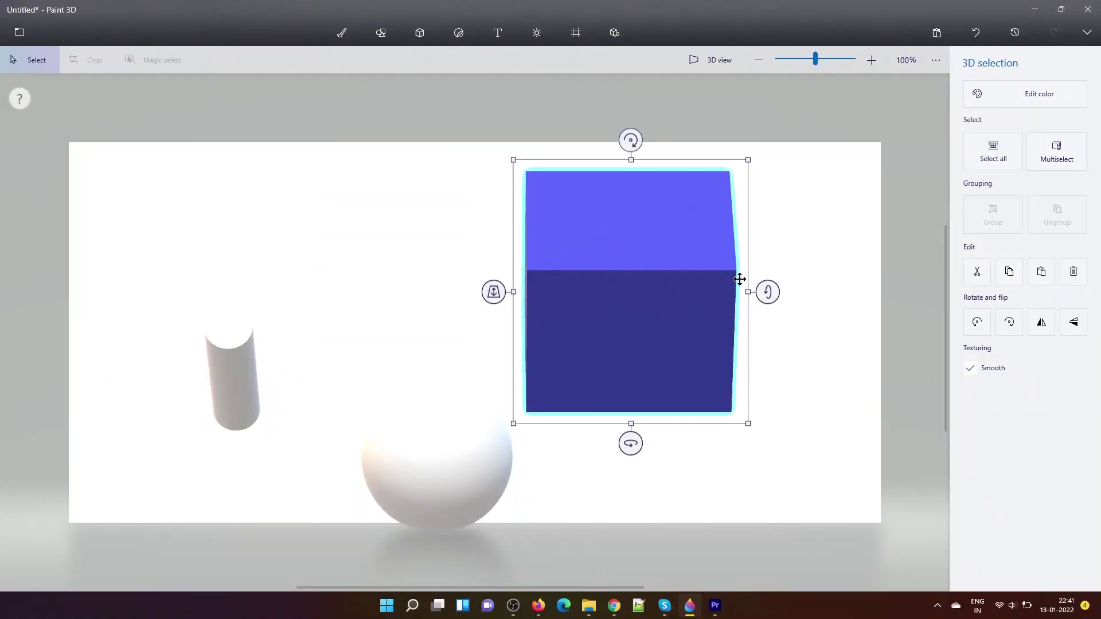
{"action": "left_click_drag", "start_coordinate": [768, 292], "coordinate": [775, 487]}
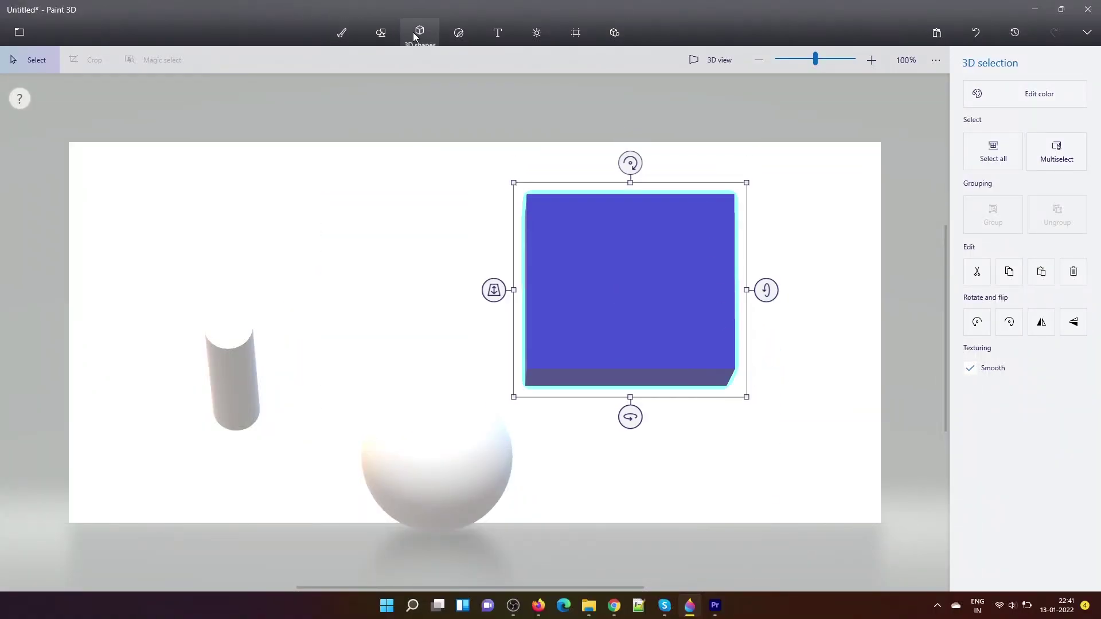
{"action": "left_click", "coordinate": [414, 34]}
{"action": "left_click", "coordinate": [1050, 190]}
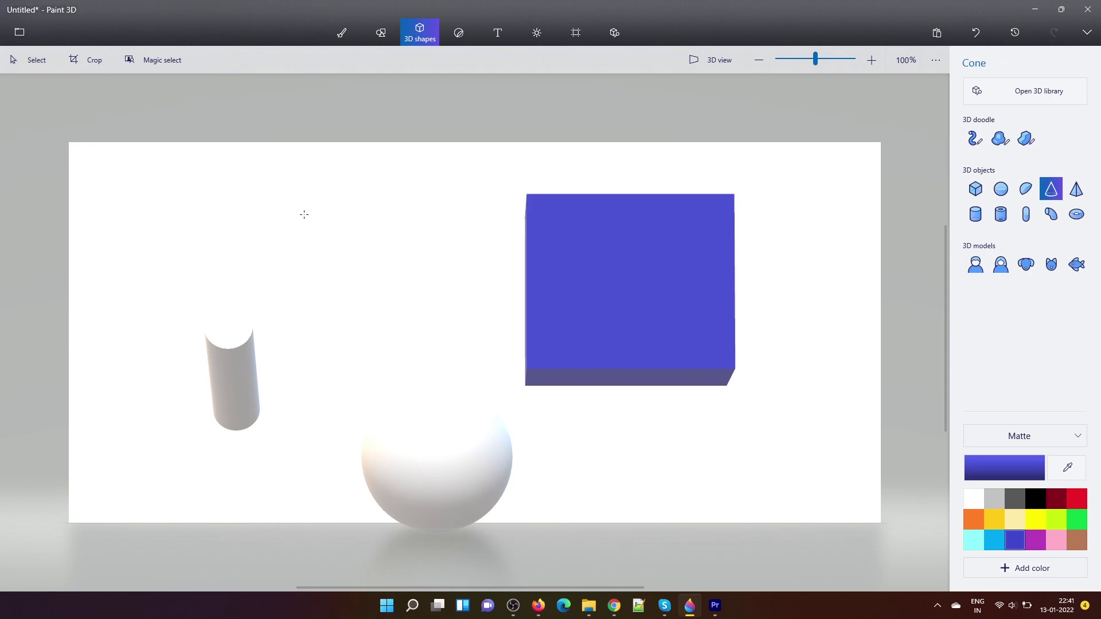
{"action": "left_click_drag", "start_coordinate": [303, 215], "coordinate": [455, 312]}
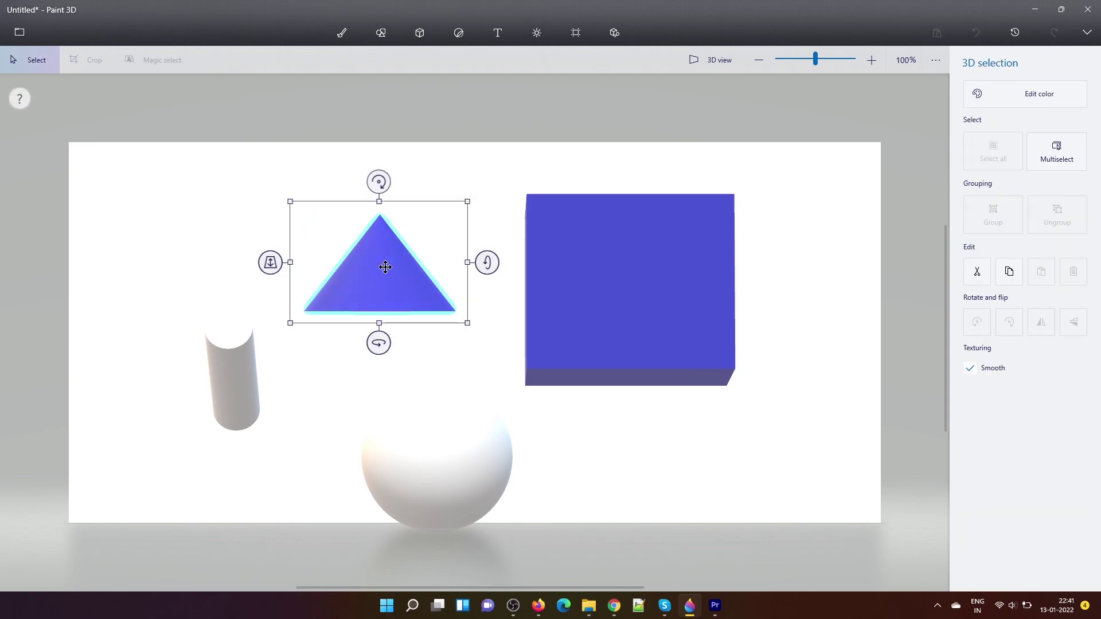
- Tilt and rotate the cone to show its round base, then view the scene in 3D perspective
{"action": "left_click_drag", "start_coordinate": [486, 262], "coordinate": [487, 313]}
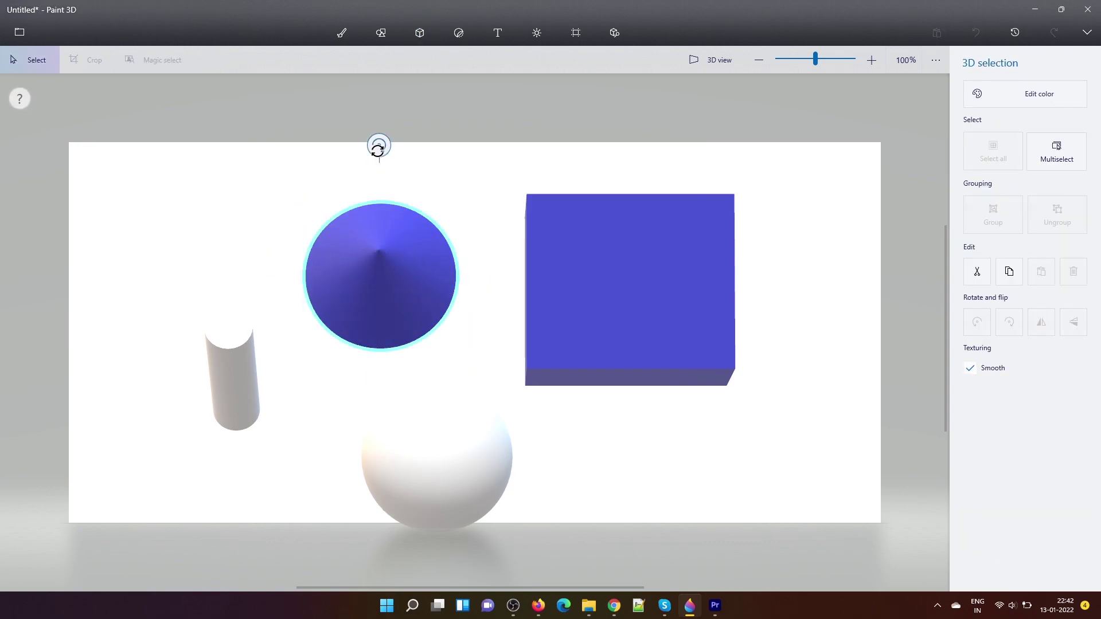
{"action": "left_click_drag", "start_coordinate": [376, 145], "coordinate": [2, 373]}
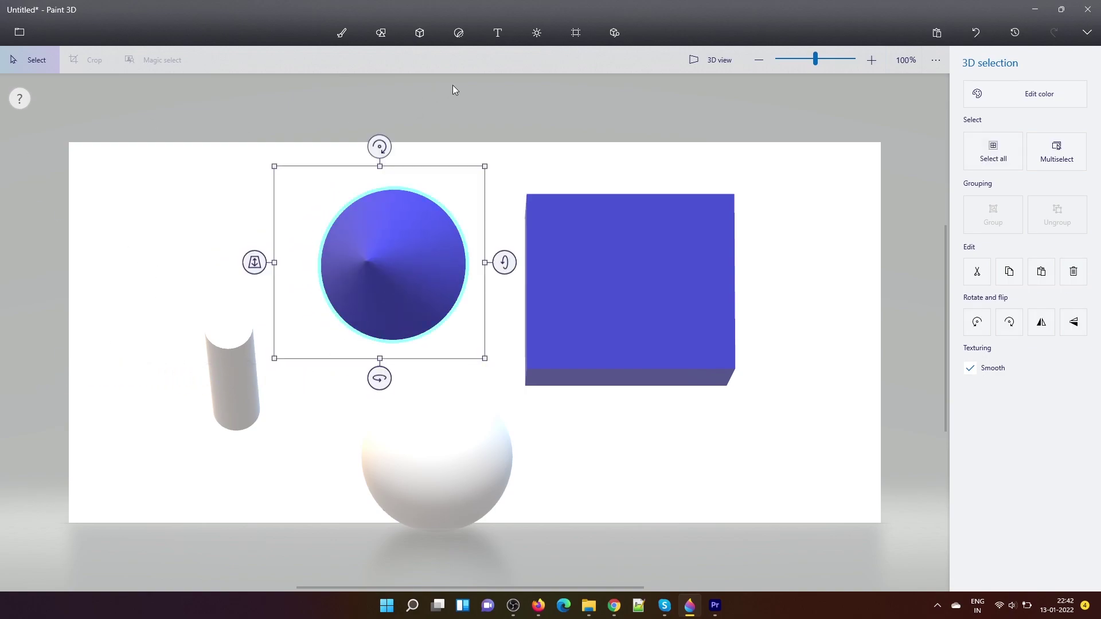
{"action": "left_click", "coordinate": [124, 207]}
{"action": "left_click", "coordinate": [711, 59]}
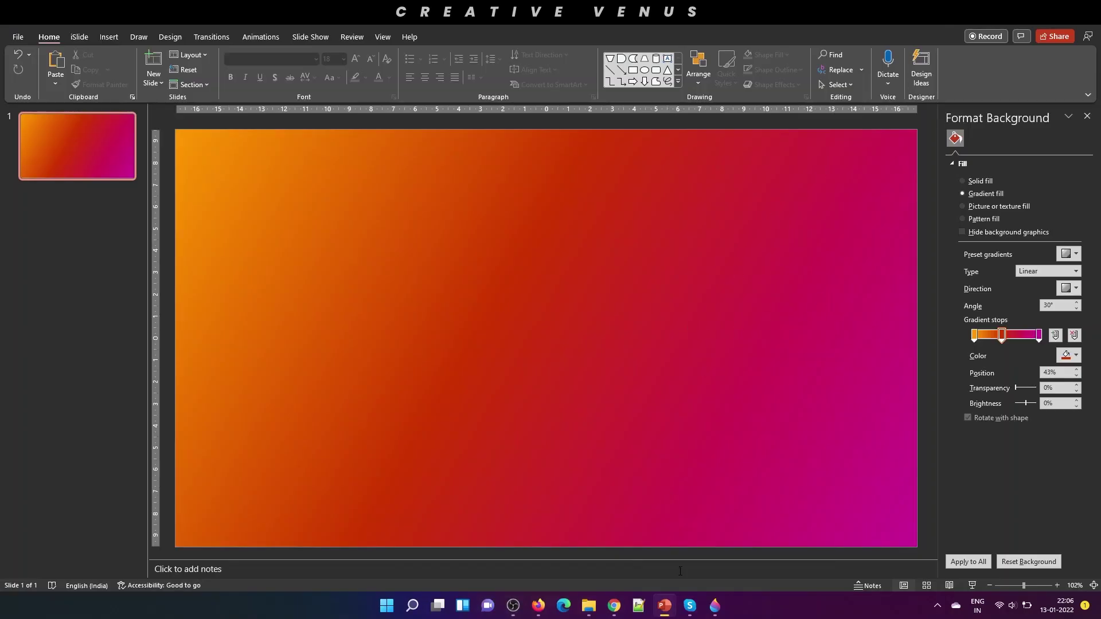
- Draw a cylinder in the centre of the Paint 3D canvas, make it white, and bring it into PowerPoint
{"action": "left_click", "coordinate": [715, 612]}
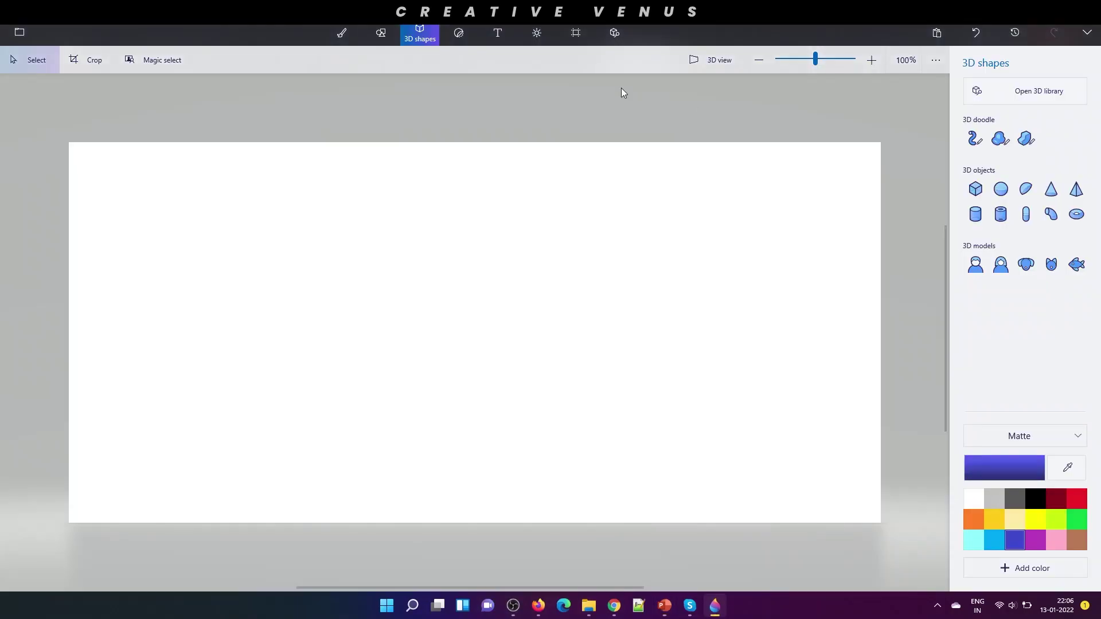
{"action": "left_click", "coordinate": [975, 214]}
{"action": "left_click_drag", "start_coordinate": [490, 253], "coordinate": [538, 447]}
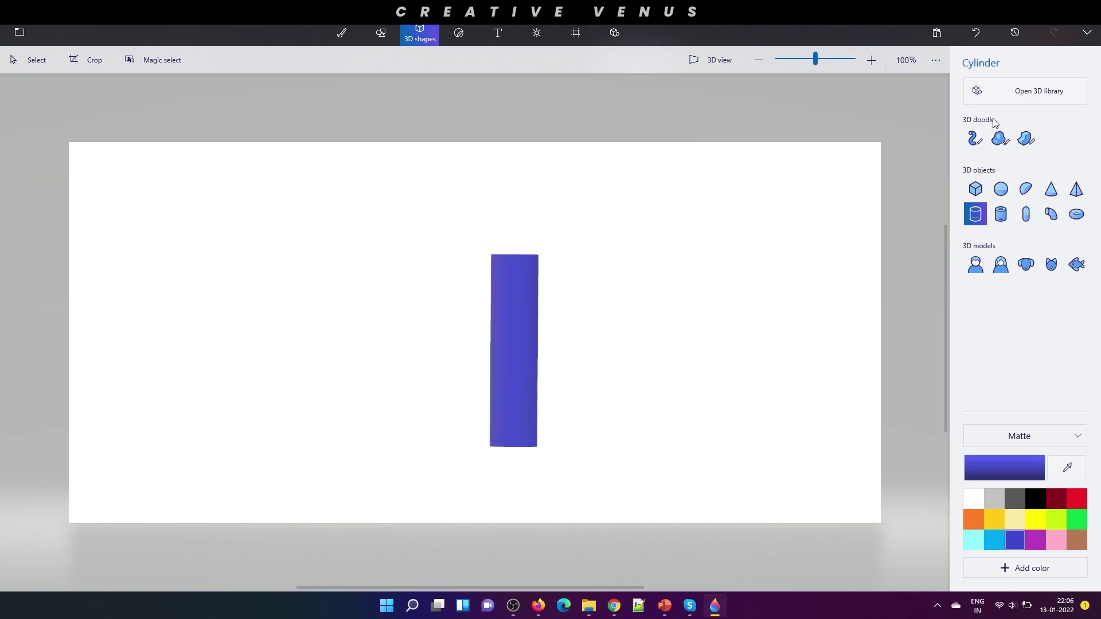
{"action": "left_click", "coordinate": [1024, 98]}
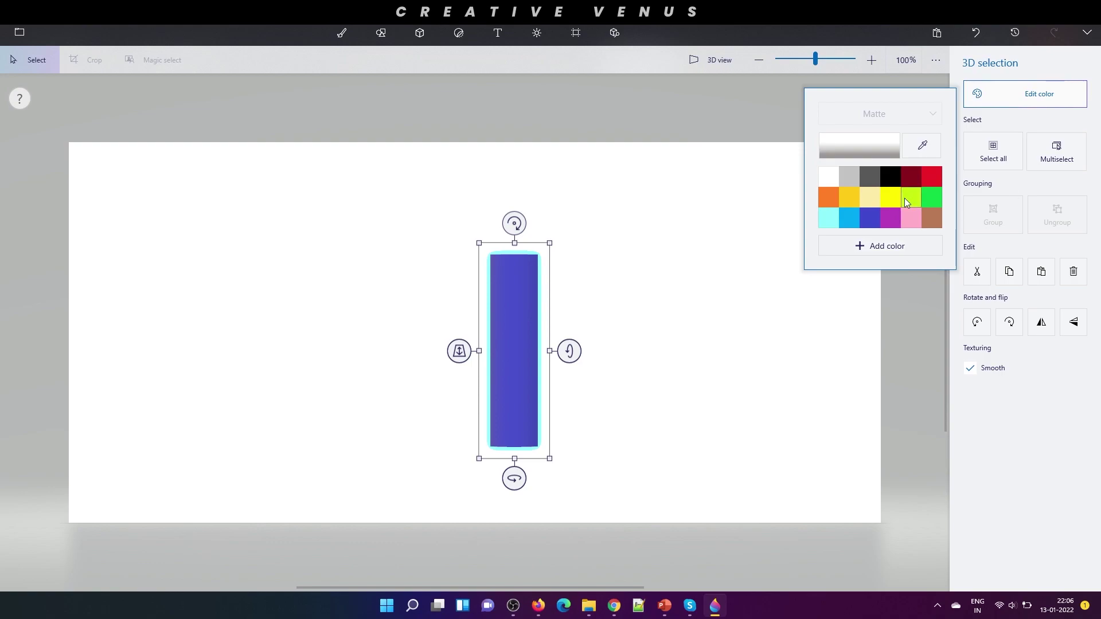
{"action": "left_click", "coordinate": [826, 179]}
{"action": "left_click", "coordinate": [509, 336]}
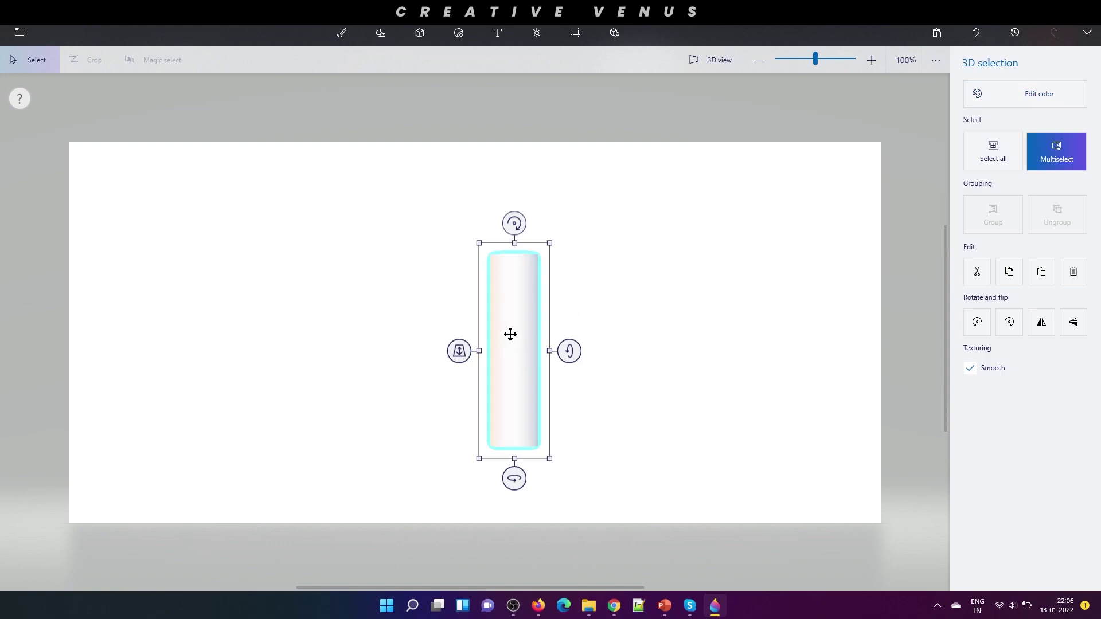
{"action": "left_click", "coordinate": [664, 607]}
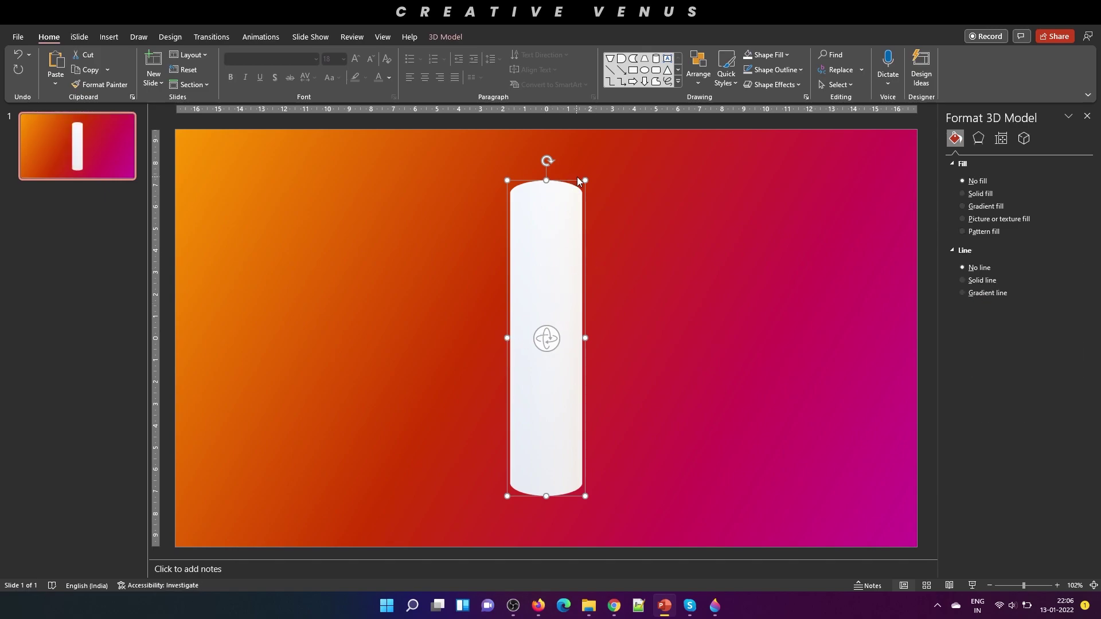
- Shrink the white cylinder, tilt it and move it up-right, then select both pillars
{"action": "left_click_drag", "start_coordinate": [577, 181], "coordinate": [599, 382]}
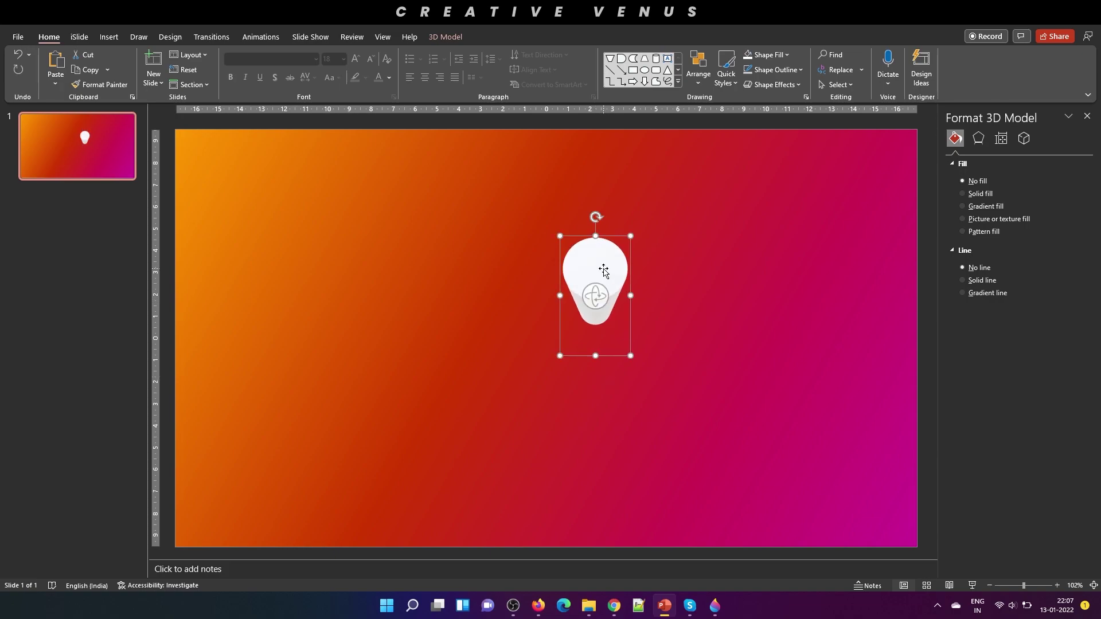
{"action": "left_click_drag", "start_coordinate": [603, 273], "coordinate": [644, 449]}
{"action": "left_click", "coordinate": [652, 217], "text": "shift"}
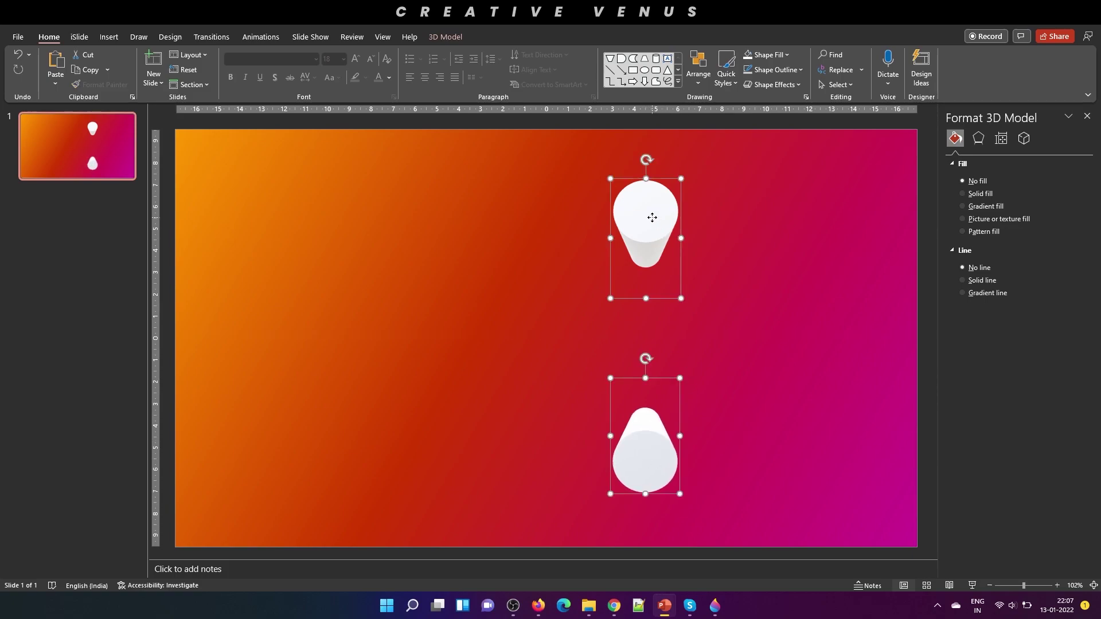
- Align the two pillars centre to centre, then duplicate the upper pillar and rotate the copy rightward
{"action": "left_click", "coordinate": [448, 37]}
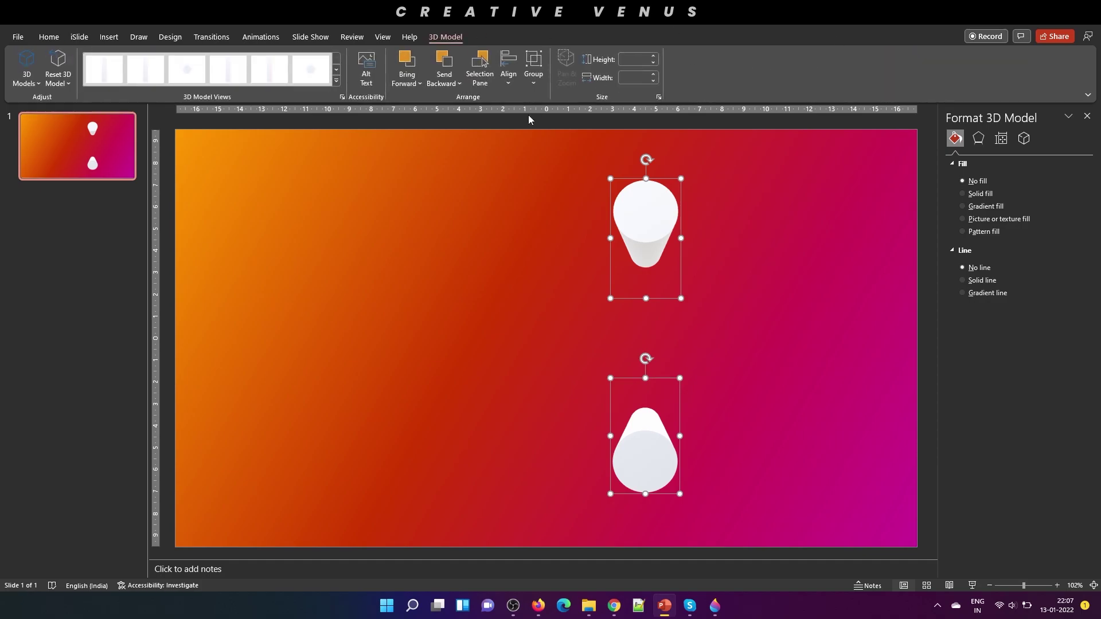
{"action": "left_click", "coordinate": [507, 74]}
{"action": "left_click", "coordinate": [524, 114]}
{"action": "left_click", "coordinate": [804, 356]}
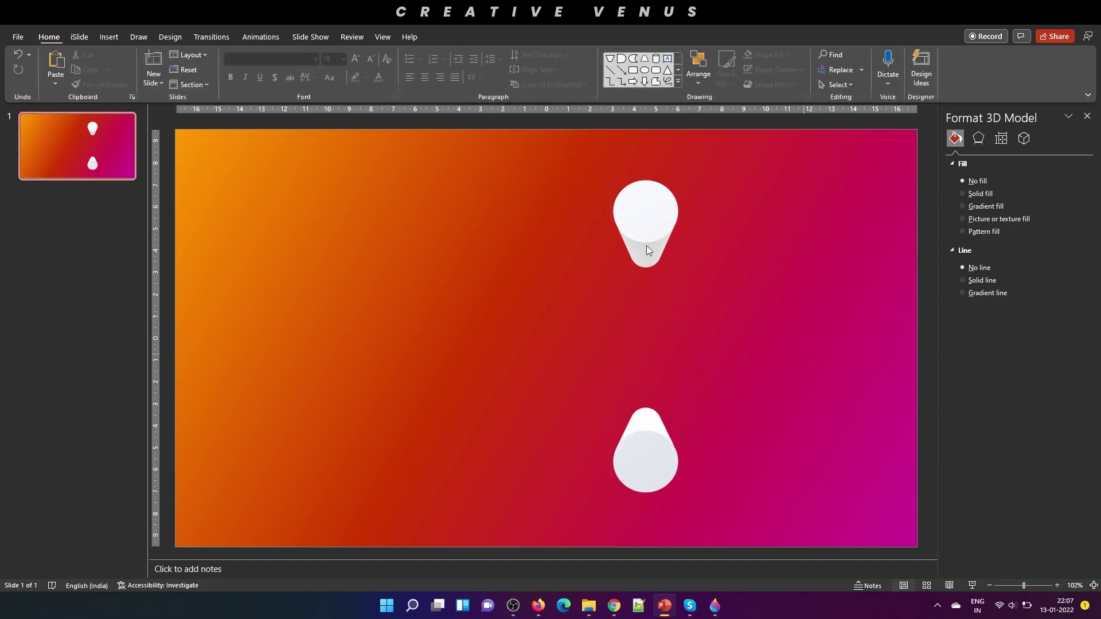
{"action": "left_click_drag", "start_coordinate": [645, 245], "coordinate": [721, 253]}
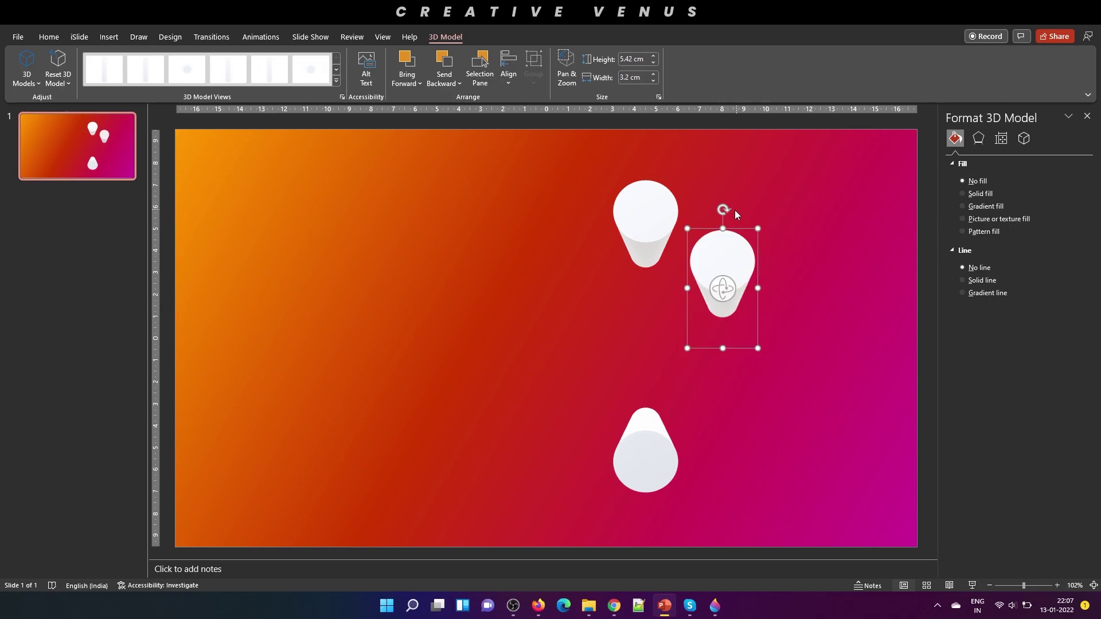
{"action": "left_click_drag", "start_coordinate": [723, 207], "coordinate": [806, 239]}
{"action": "left_click_drag", "start_coordinate": [765, 277], "coordinate": [763, 327]}
- Rotate and reposition the pillars until all five fan out in a curved arc
{"action": "left_click_drag", "start_coordinate": [786, 291], "coordinate": [736, 438]}
{"action": "left_click", "coordinate": [735, 274]}
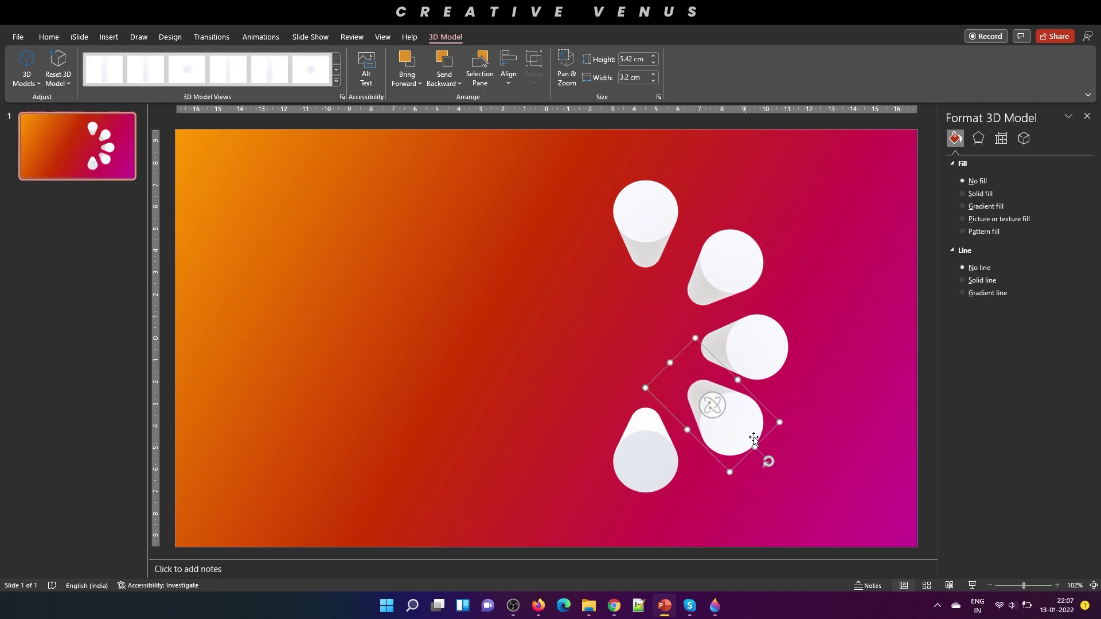
{"action": "left_click_drag", "start_coordinate": [730, 261], "coordinate": [730, 257]}
{"action": "left_click_drag", "start_coordinate": [763, 344], "coordinate": [842, 335]}
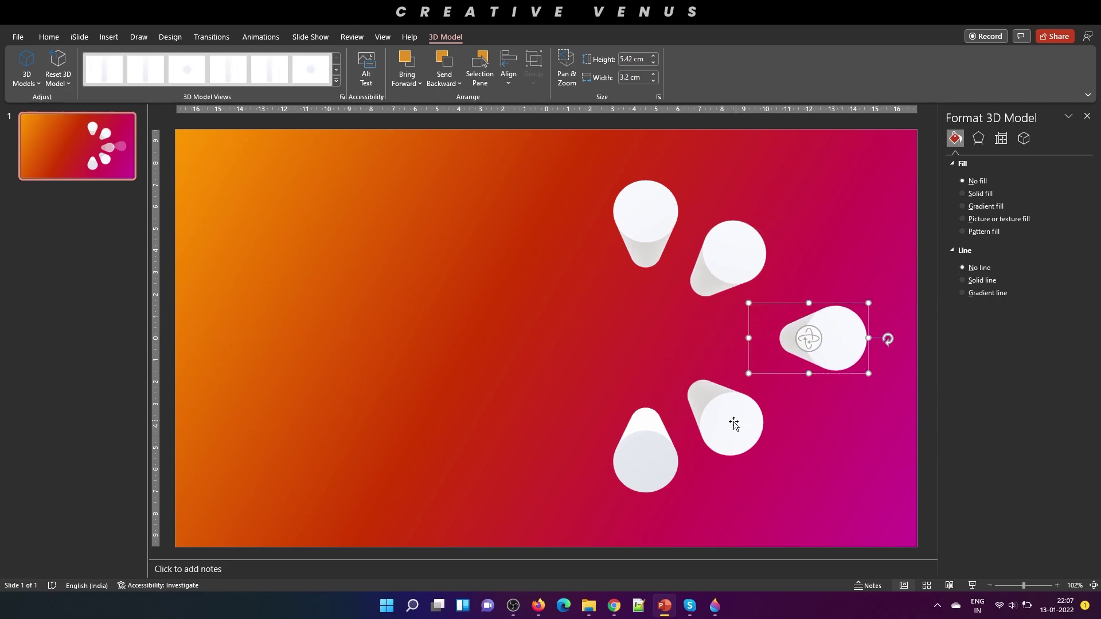
{"action": "left_click_drag", "start_coordinate": [732, 422], "coordinate": [732, 427]}
{"action": "left_click_drag", "start_coordinate": [737, 253], "coordinate": [736, 261]}
{"action": "left_click", "coordinate": [832, 338]}
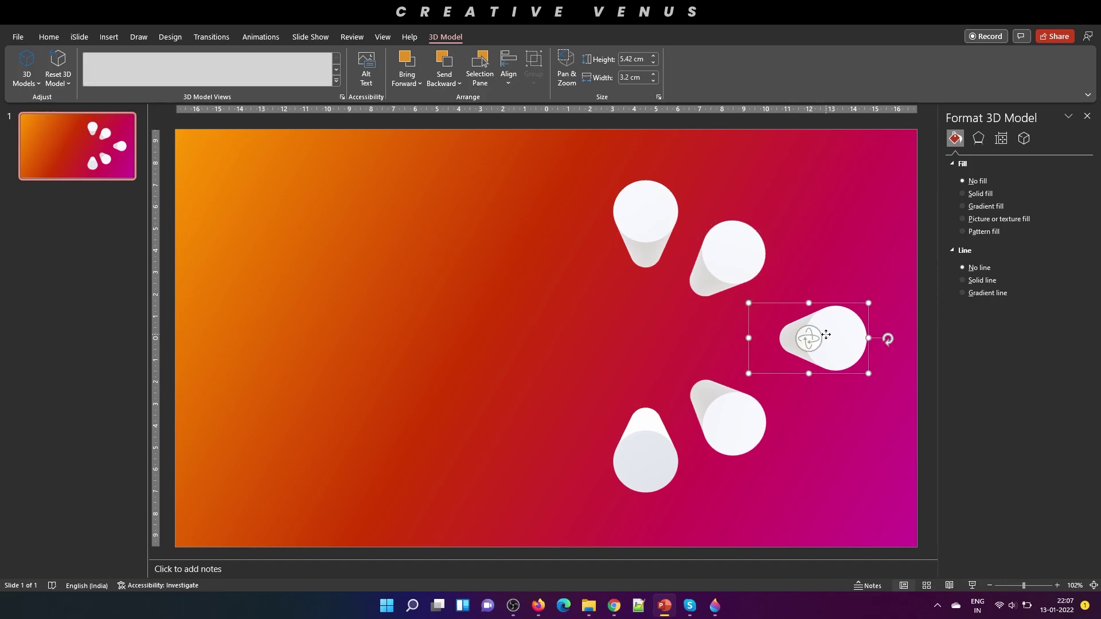
{"action": "left_click_drag", "start_coordinate": [833, 338], "coordinate": [776, 340]}
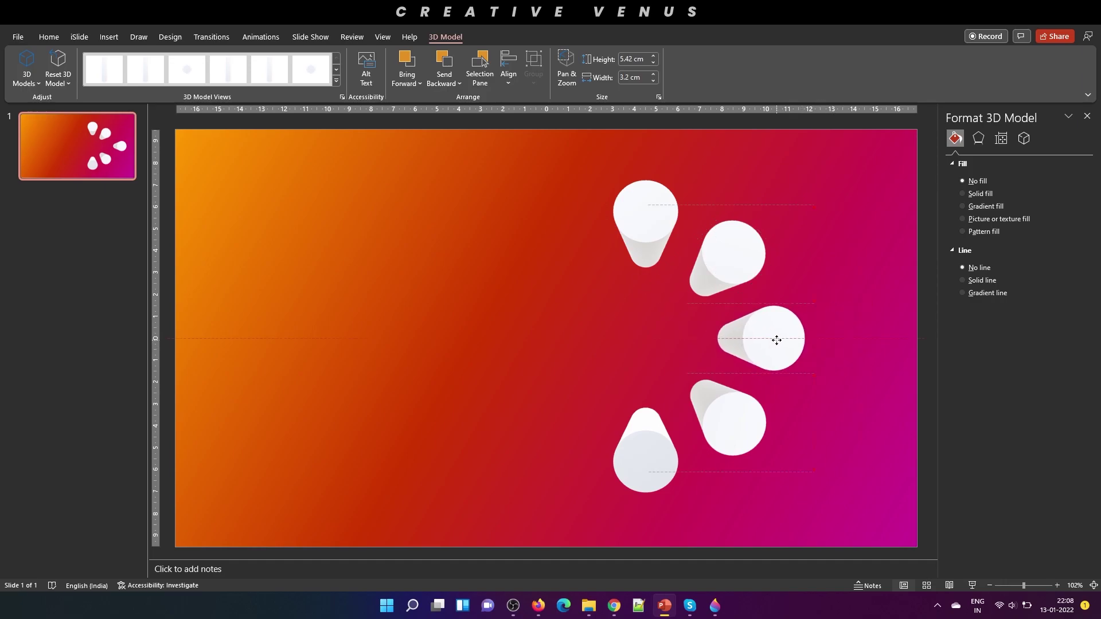
{"action": "left_click_drag", "start_coordinate": [776, 339], "coordinate": [781, 337]}
- Draw a 1.98 cm circle left of the pillars, filled orange at 55% transparency with no outline
{"action": "key", "text": "Escape"}
{"action": "left_click", "coordinate": [103, 38]}
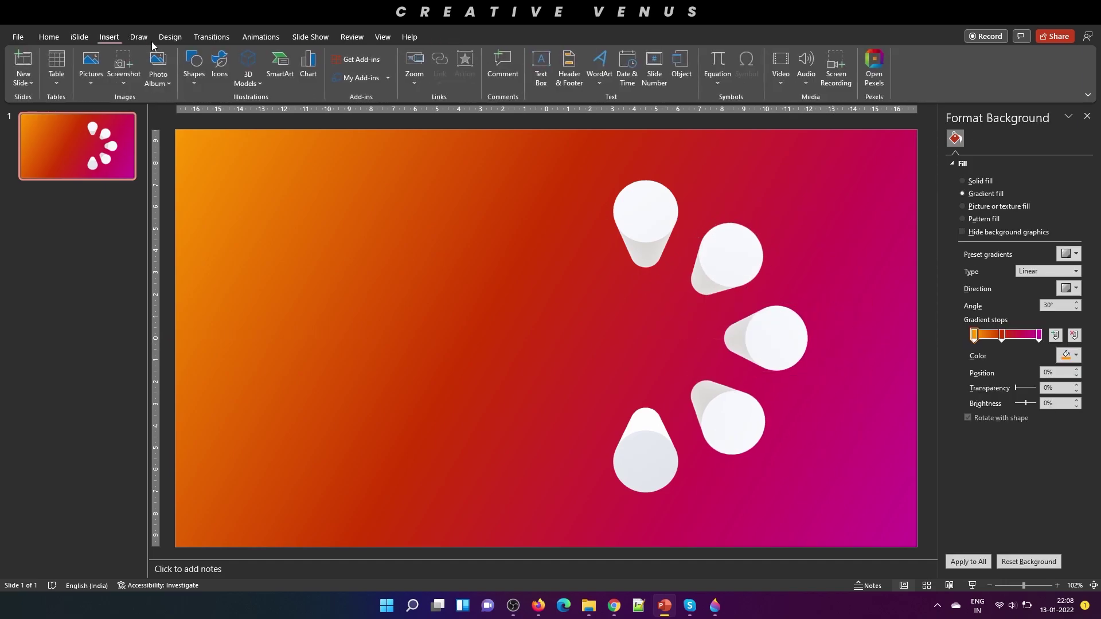
{"action": "left_click", "coordinate": [194, 64]}
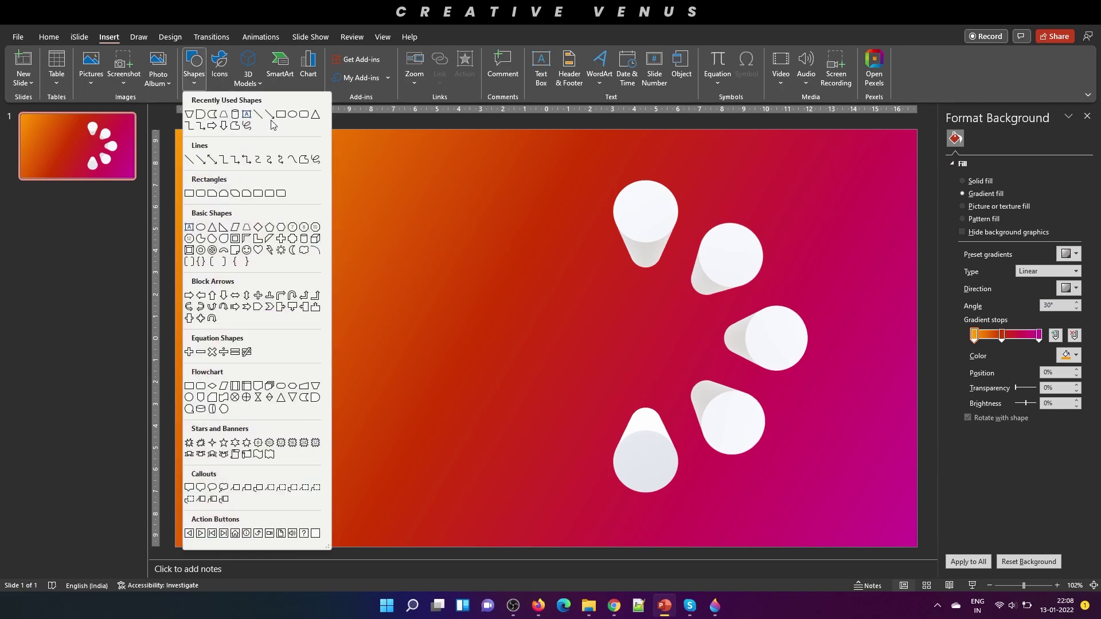
{"action": "left_click", "coordinate": [223, 238]}
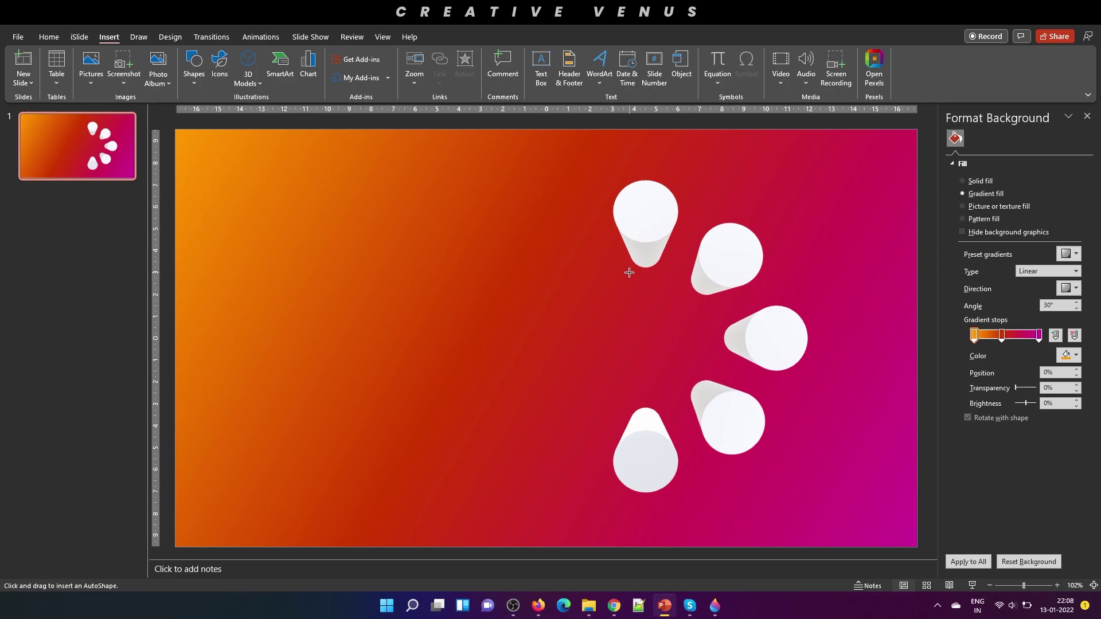
{"action": "left_click_drag", "start_coordinate": [632, 253], "coordinate": [542, 302]}
{"action": "left_click", "coordinate": [973, 338]}
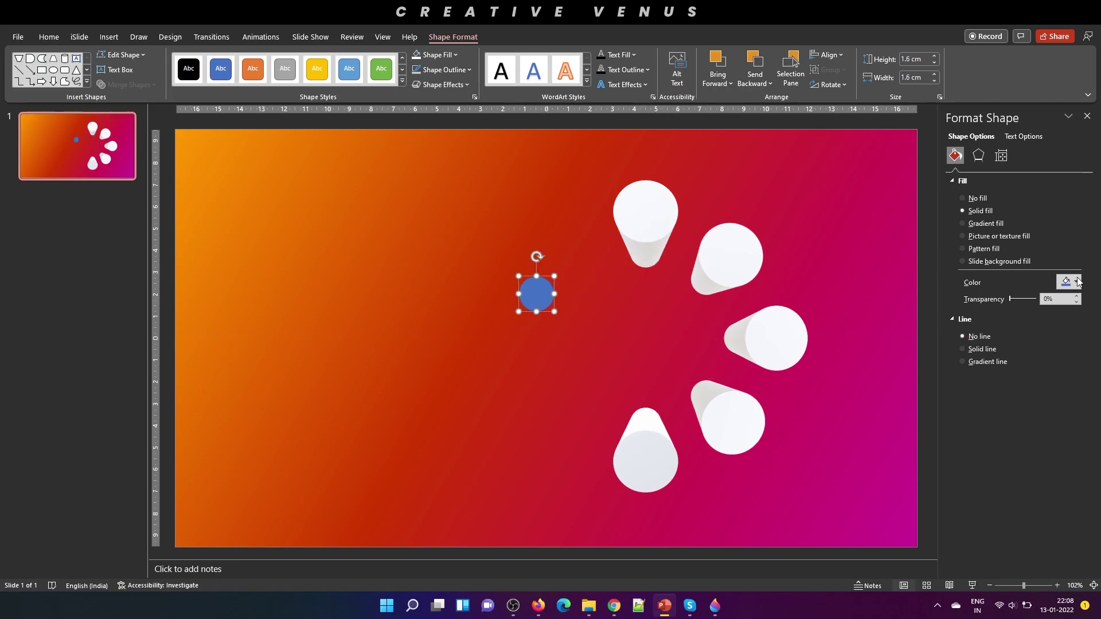
{"action": "left_click", "coordinate": [1069, 282]}
{"action": "left_click", "coordinate": [1015, 423]}
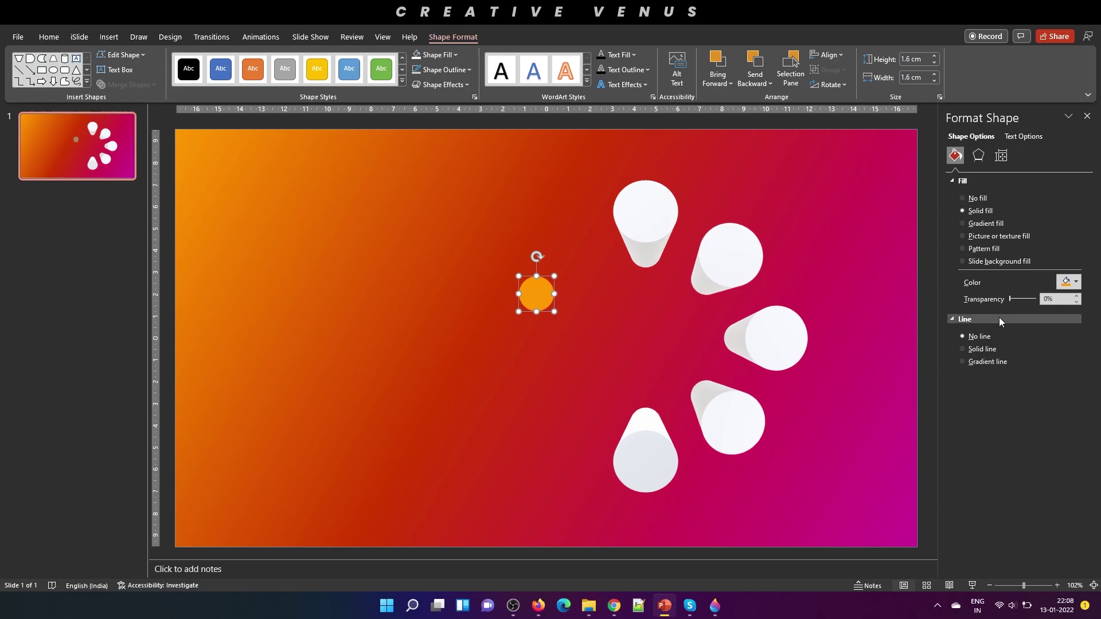
{"action": "left_click_drag", "start_coordinate": [1009, 300], "coordinate": [1021, 298]}
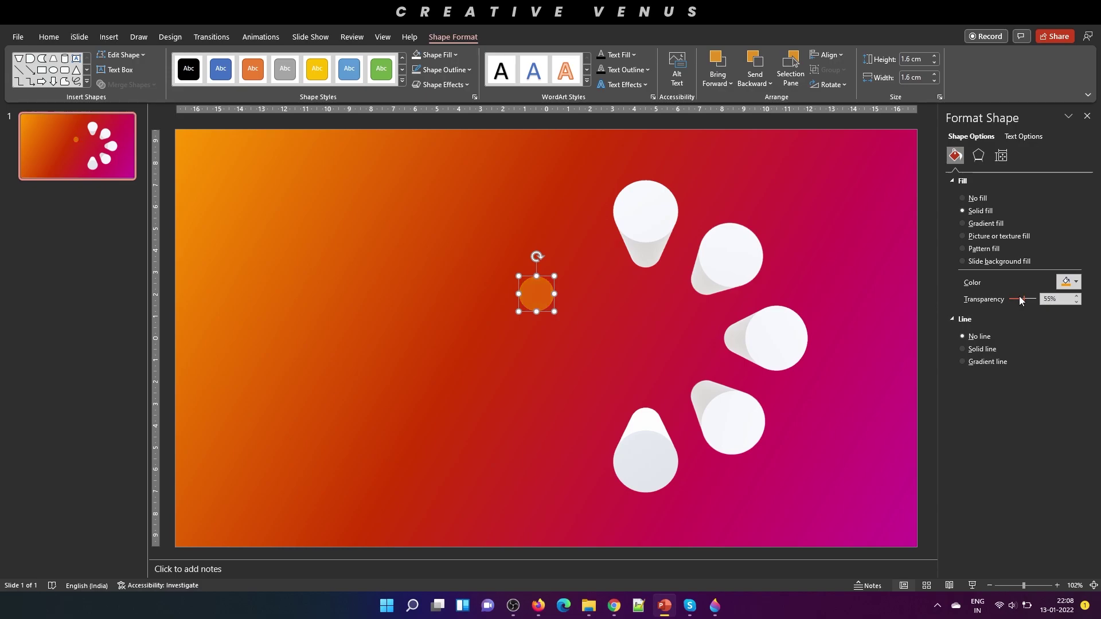
{"action": "left_click", "coordinate": [559, 315]}
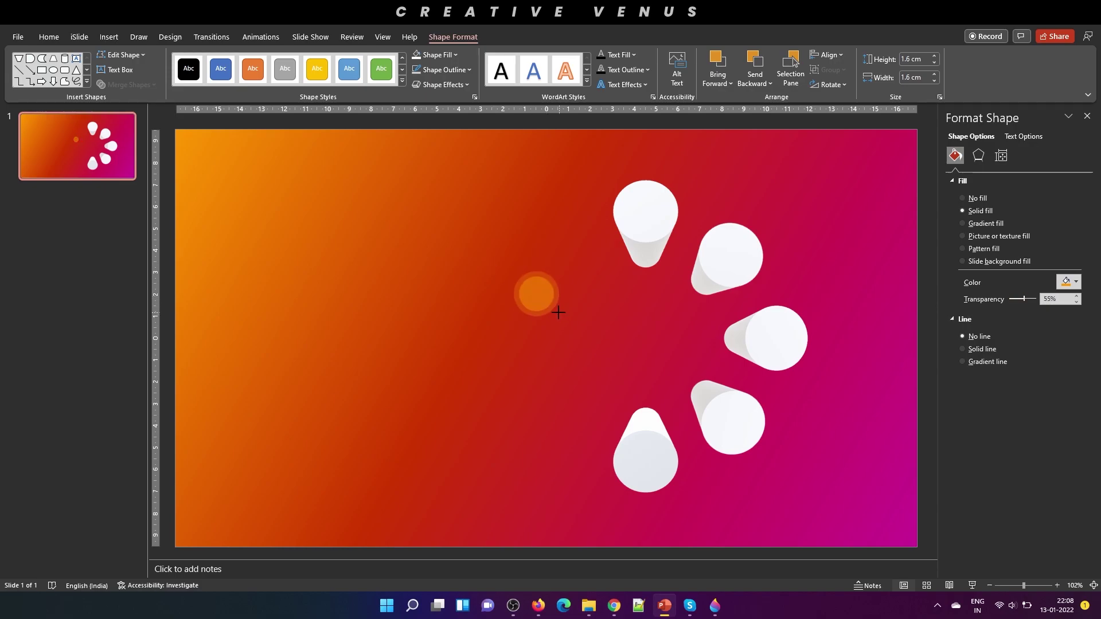
{"action": "left_click_drag", "start_coordinate": [558, 312], "coordinate": [557, 314]}
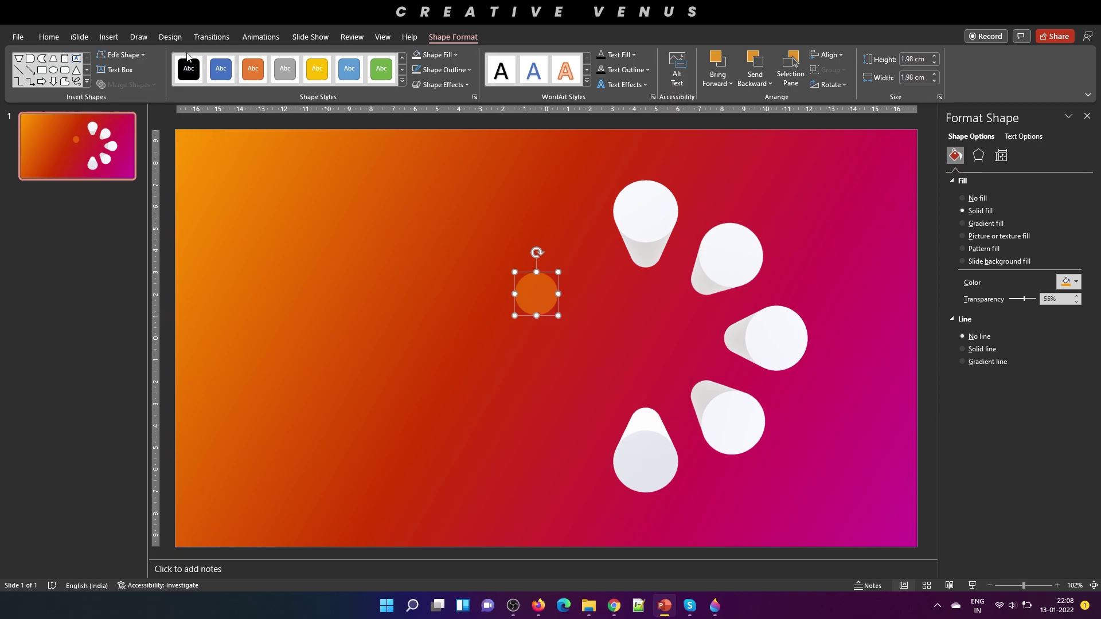
{"action": "left_click", "coordinate": [108, 37]}
- Draw a rectangle left of the orange circle, extending to the circle's centre
{"action": "left_click", "coordinate": [193, 66]}
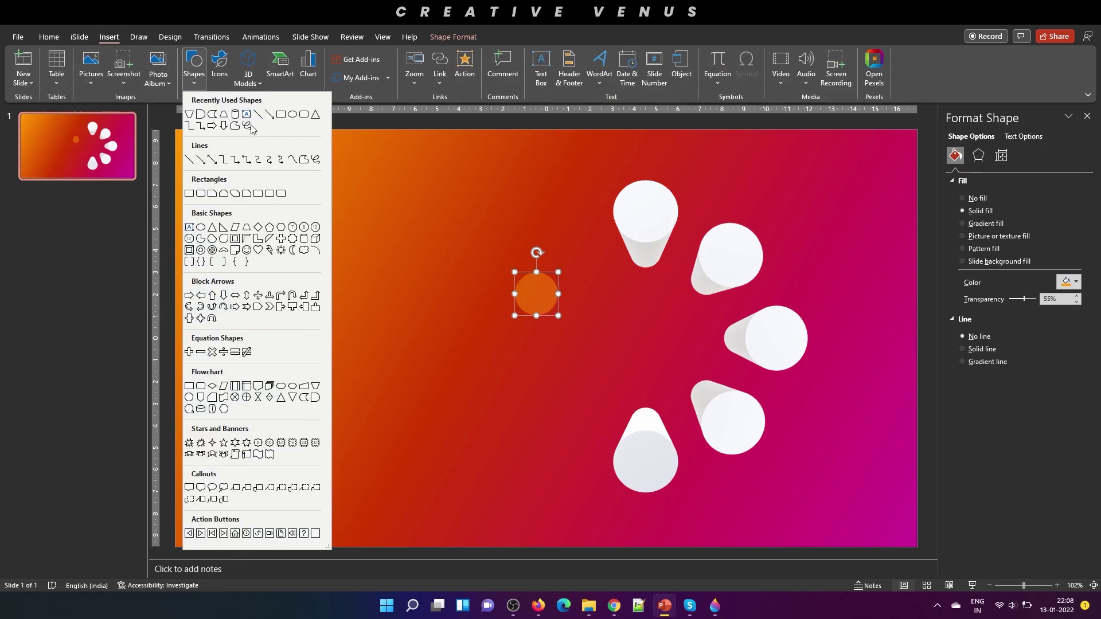
{"action": "left_click", "coordinate": [281, 114]}
{"action": "left_click_drag", "start_coordinate": [262, 279], "coordinate": [429, 324]}
{"action": "mouse_move", "coordinate": [376, 298]}
{"action": "left_mouse_down"}
{"action": "mouse_move", "coordinate": [481, 291]}
{"action": "mouse_move", "coordinate": [455, 312]}
{"action": "left_mouse_up"}
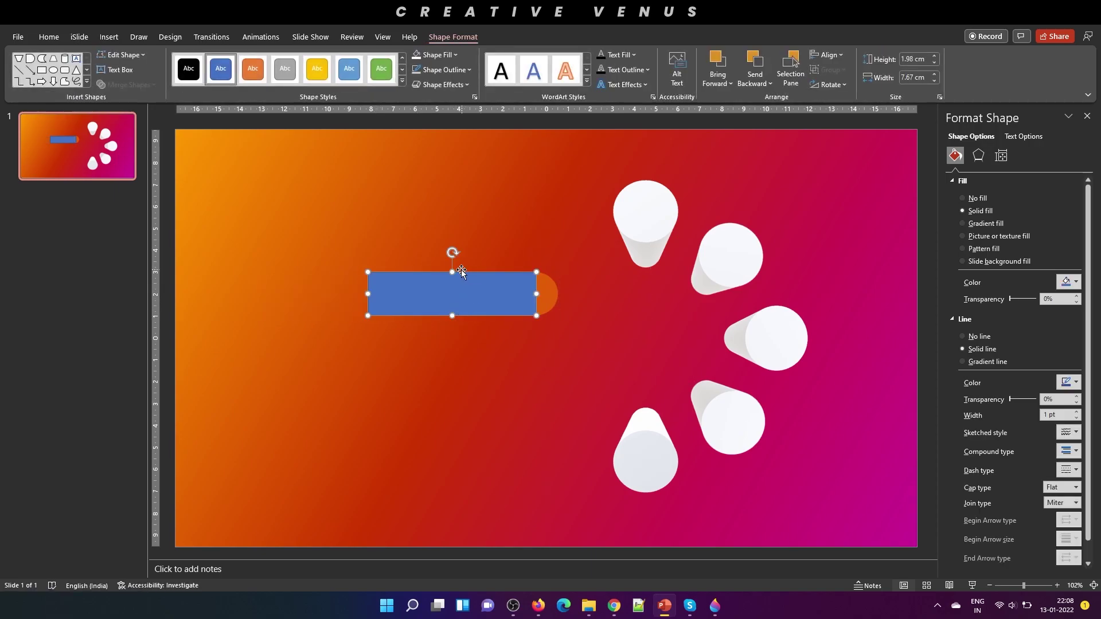
- Give the rectangle no outline and a horizontal two-stop black gradient fill
{"action": "left_click", "coordinate": [987, 338]}
{"action": "left_click", "coordinate": [990, 227]}
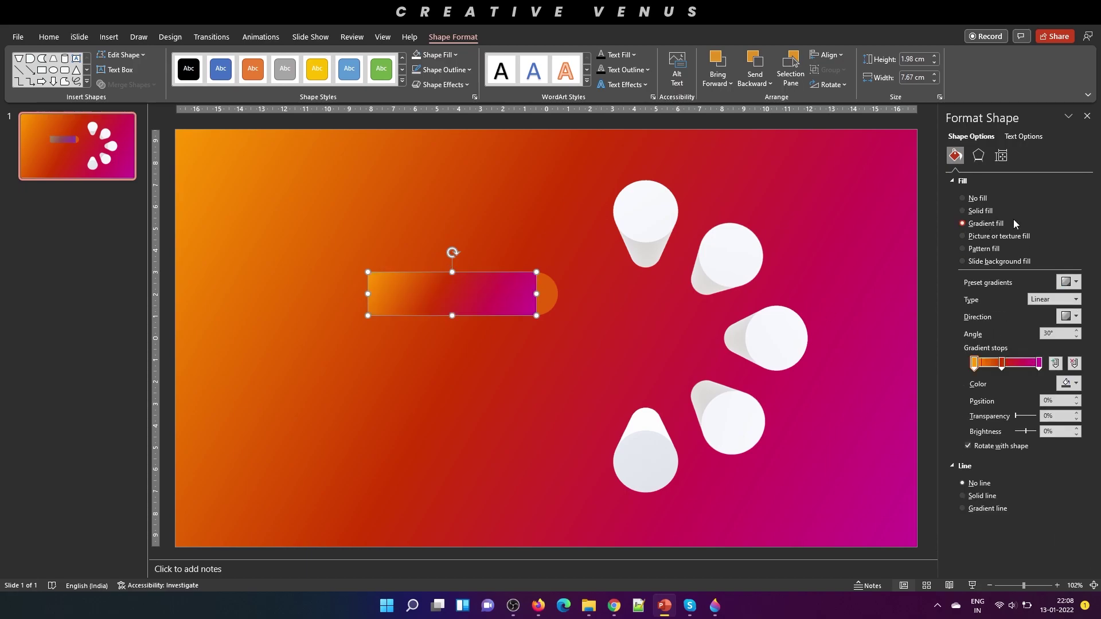
{"action": "left_click", "coordinate": [1073, 363]}
{"action": "left_click", "coordinate": [1064, 384]}
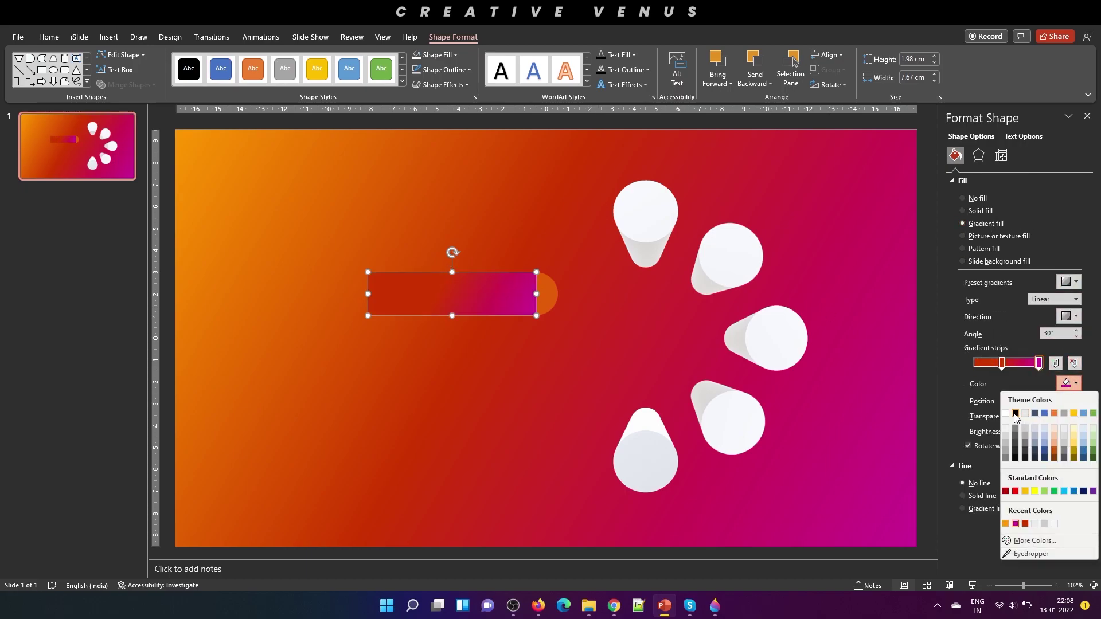
{"action": "left_click", "coordinate": [1016, 414]}
{"action": "left_click_drag", "start_coordinate": [1002, 362], "coordinate": [973, 364]}
{"action": "left_click", "coordinate": [1058, 383]}
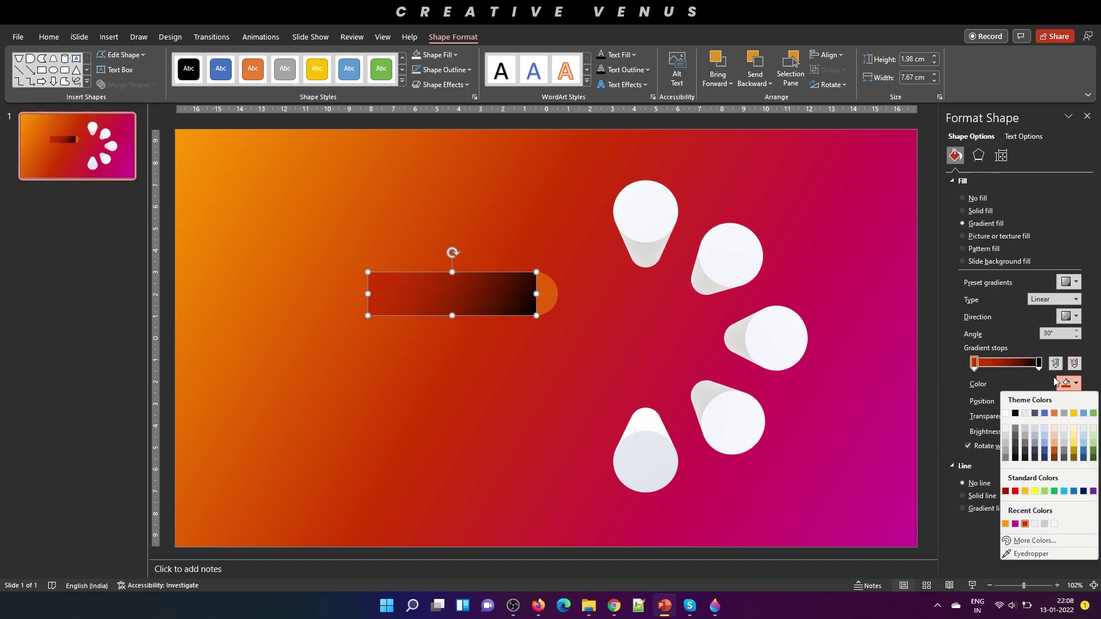
{"action": "left_click", "coordinate": [1014, 413]}
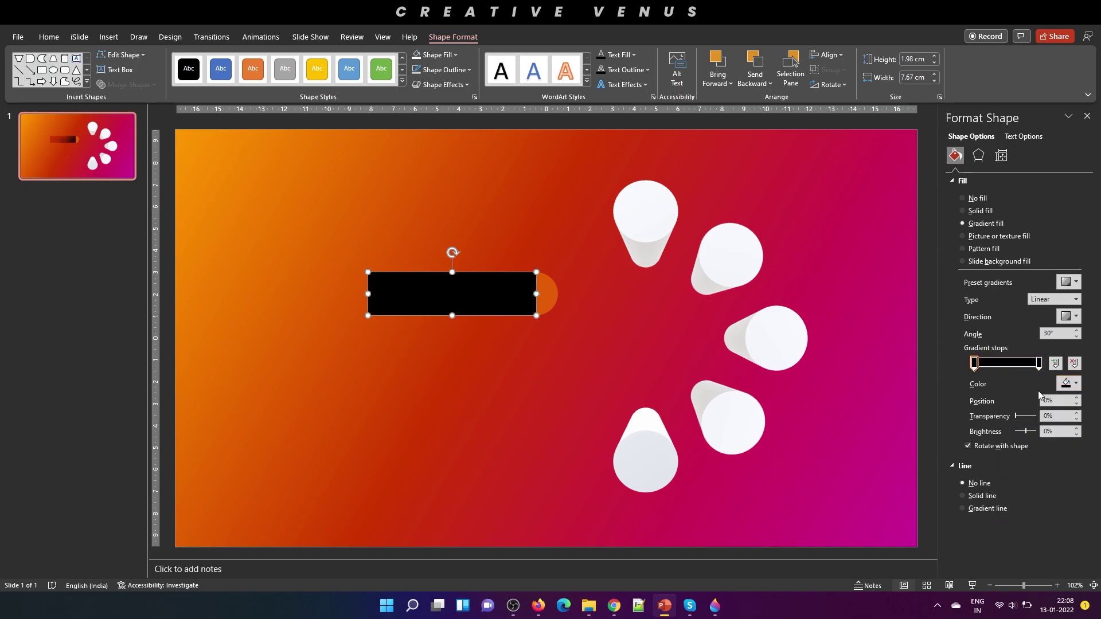
{"action": "left_click", "coordinate": [1069, 316]}
{"action": "left_click", "coordinate": [990, 353]}
- Make the left gradient stop fully transparent from the middle and the right stop about 63% transparent
{"action": "left_click", "coordinate": [1077, 414]}
{"action": "left_click_drag", "start_coordinate": [973, 362], "coordinate": [998, 362]}
{"action": "left_click", "coordinate": [1037, 363]}
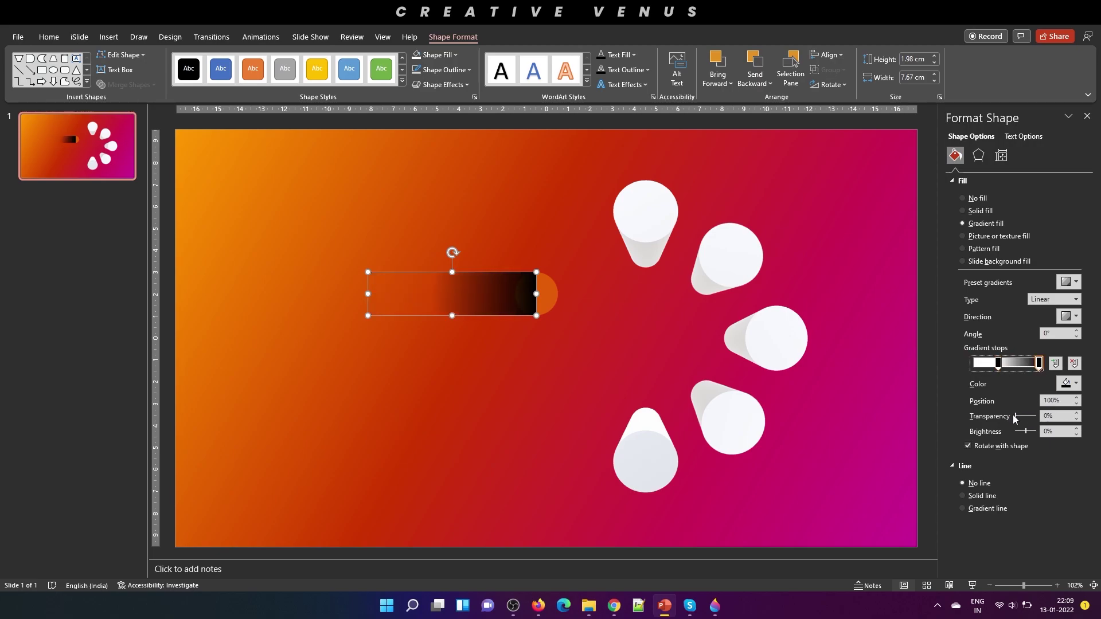
{"action": "left_click_drag", "start_coordinate": [1014, 417], "coordinate": [1029, 420]}
{"action": "left_click", "coordinate": [545, 307]}
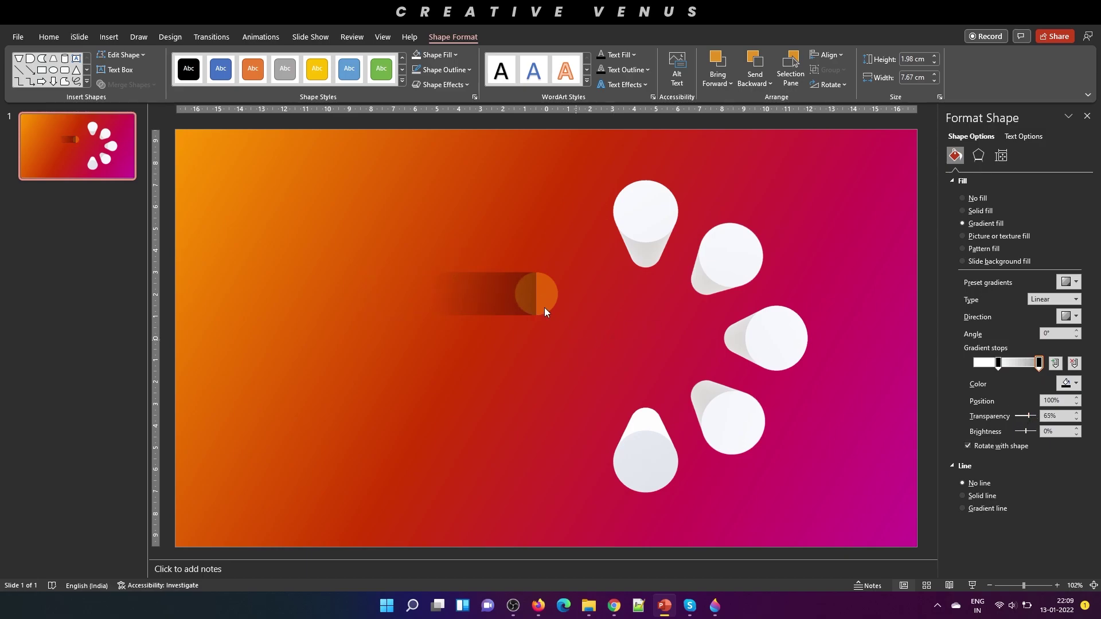
- Make the orange circle 0% transparent, group it with the shadow rectangle, and tilt the group
{"action": "left_click", "coordinate": [545, 294]}
{"action": "right_click", "coordinate": [545, 291]}
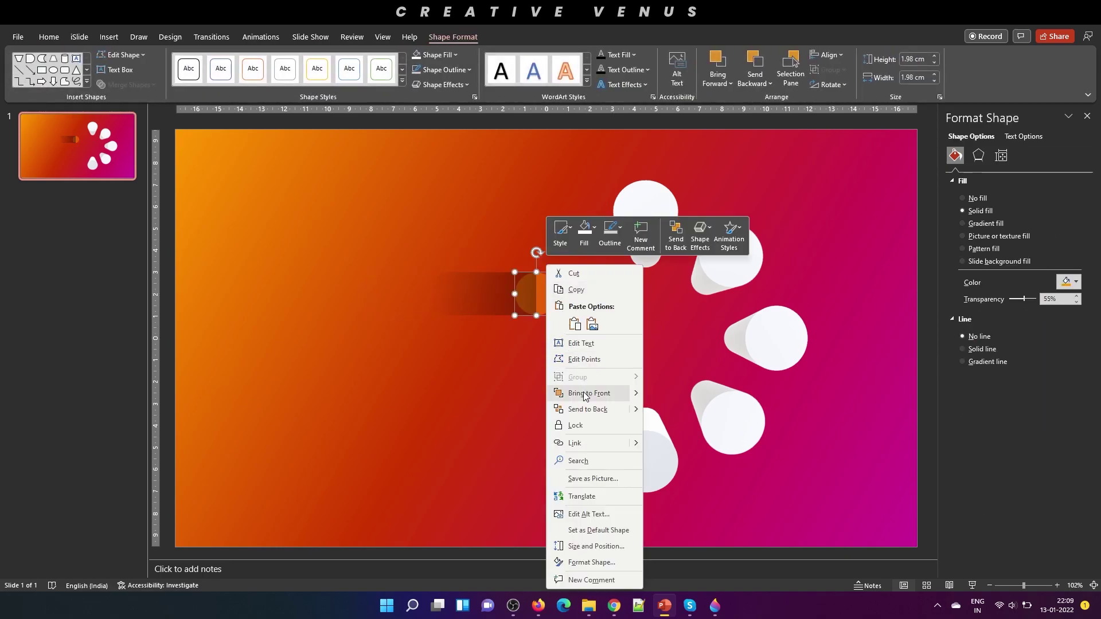
{"action": "key", "text": "Escape"}
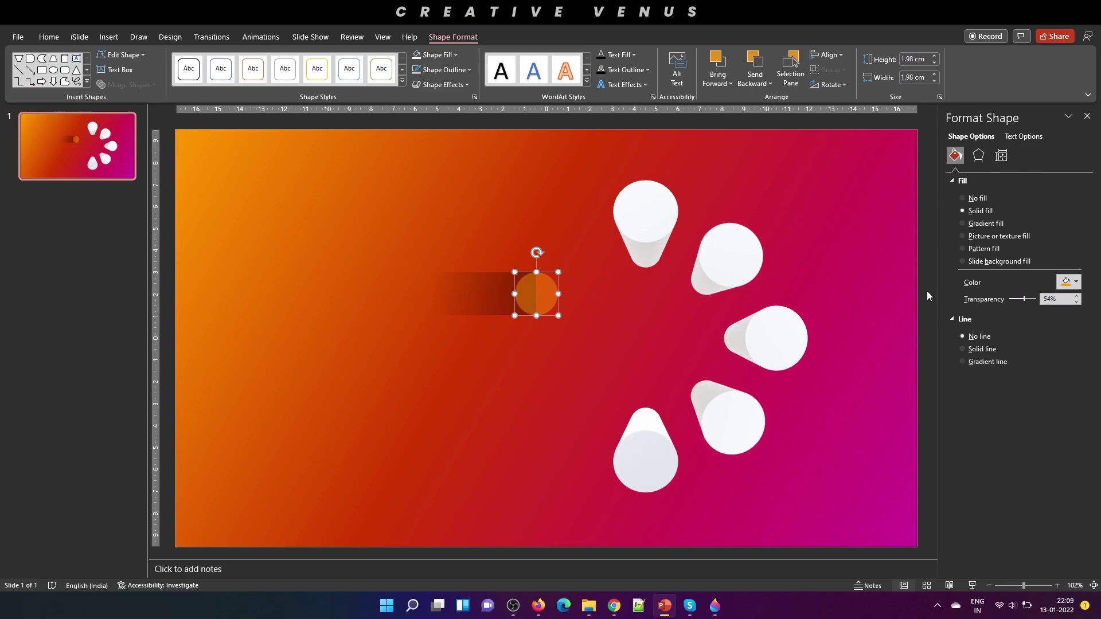
{"action": "left_click_drag", "start_coordinate": [1023, 298], "coordinate": [813, 285]}
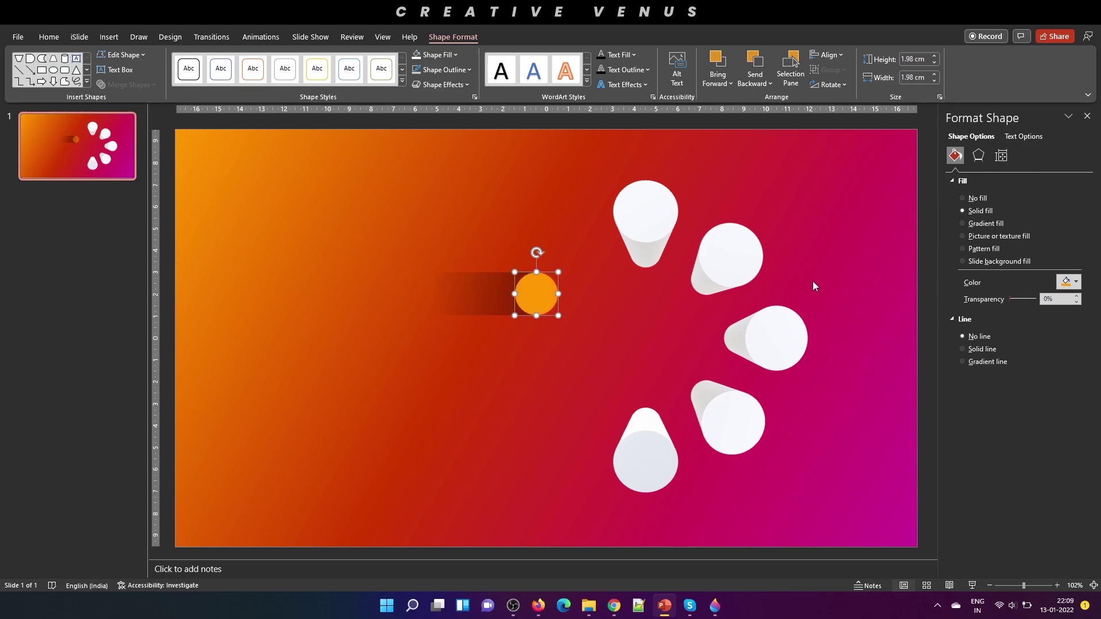
{"action": "left_click", "coordinate": [447, 306], "text": "shift"}
{"action": "key", "text": "ctrl+g"}
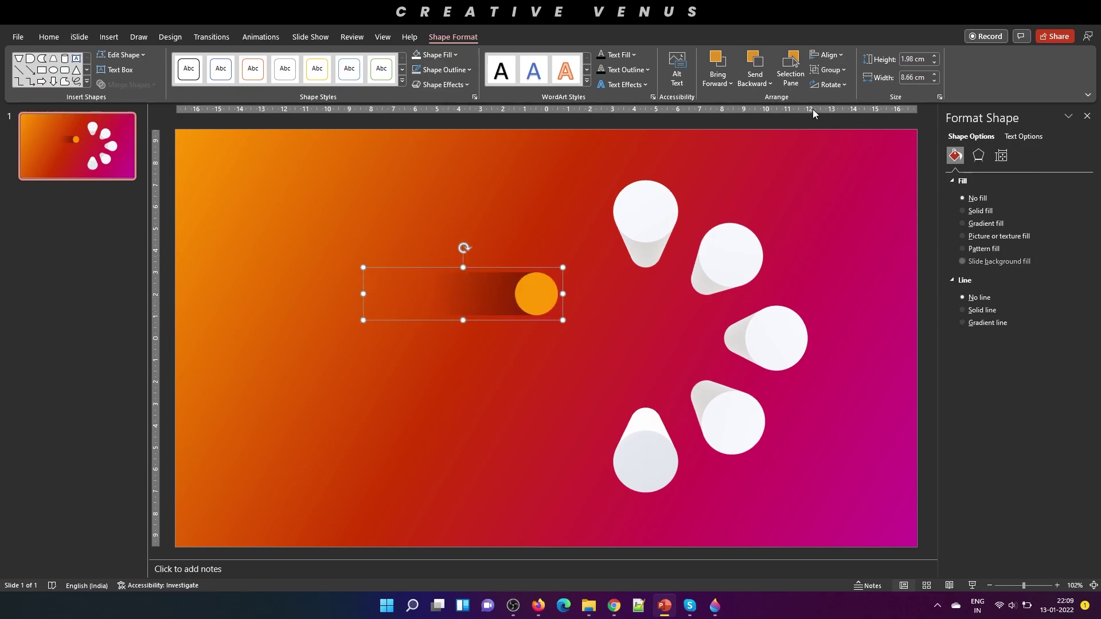
{"action": "left_click_drag", "start_coordinate": [459, 246], "coordinate": [441, 270]}
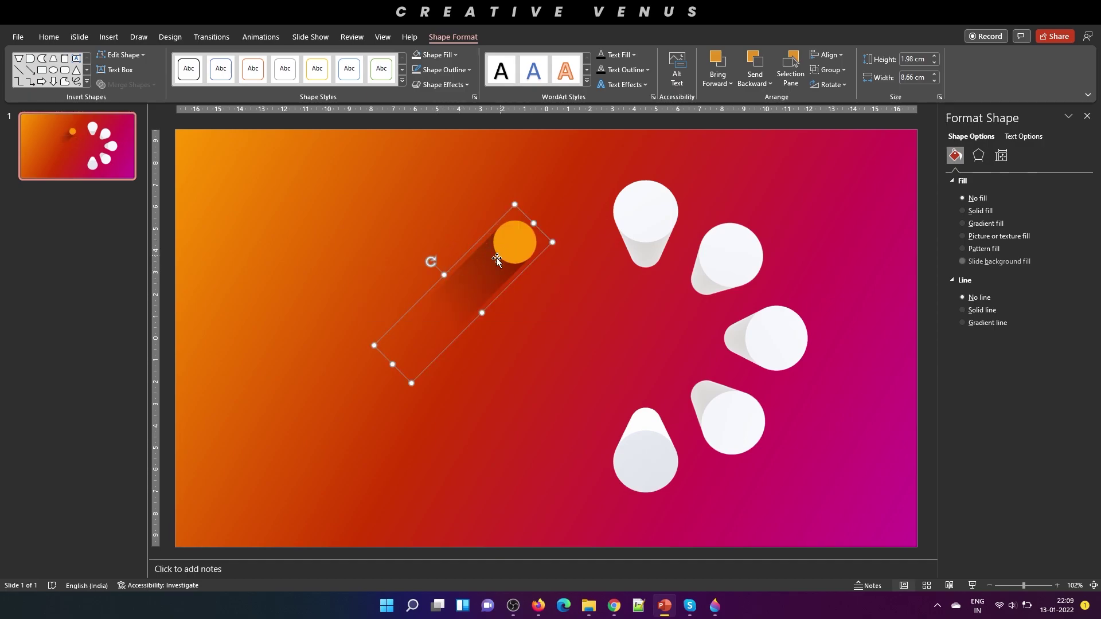
- Select the shadow rectangle inside the group and raise its gradient stop transparency to 76%
{"action": "left_click", "coordinate": [479, 373]}
{"action": "left_click", "coordinate": [465, 287]}
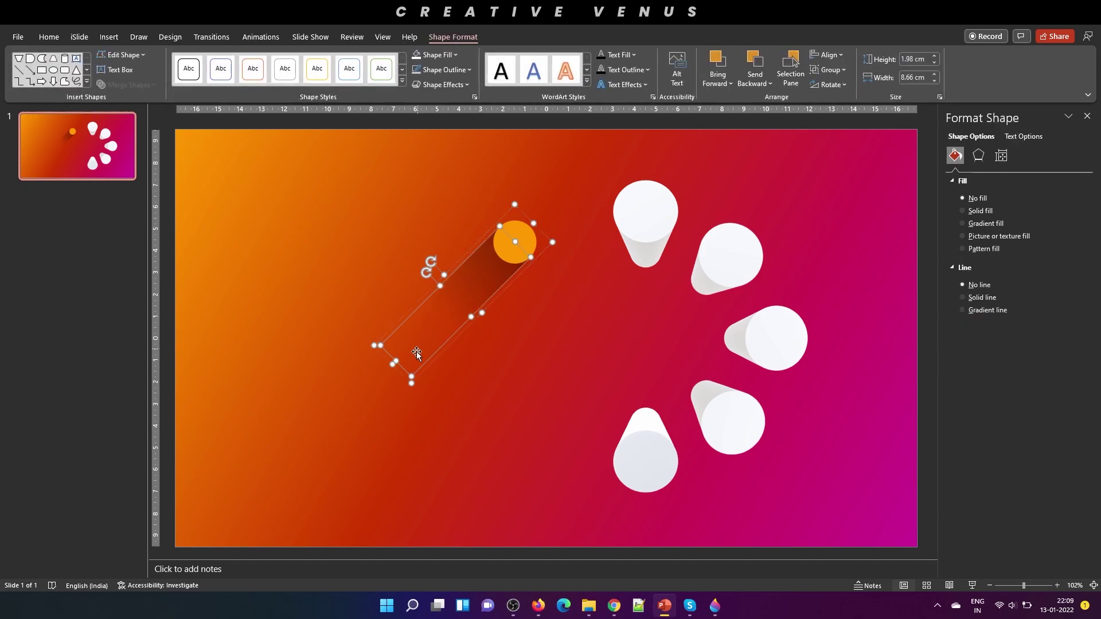
{"action": "left_click", "coordinate": [401, 362]}
{"action": "left_click", "coordinate": [439, 324]}
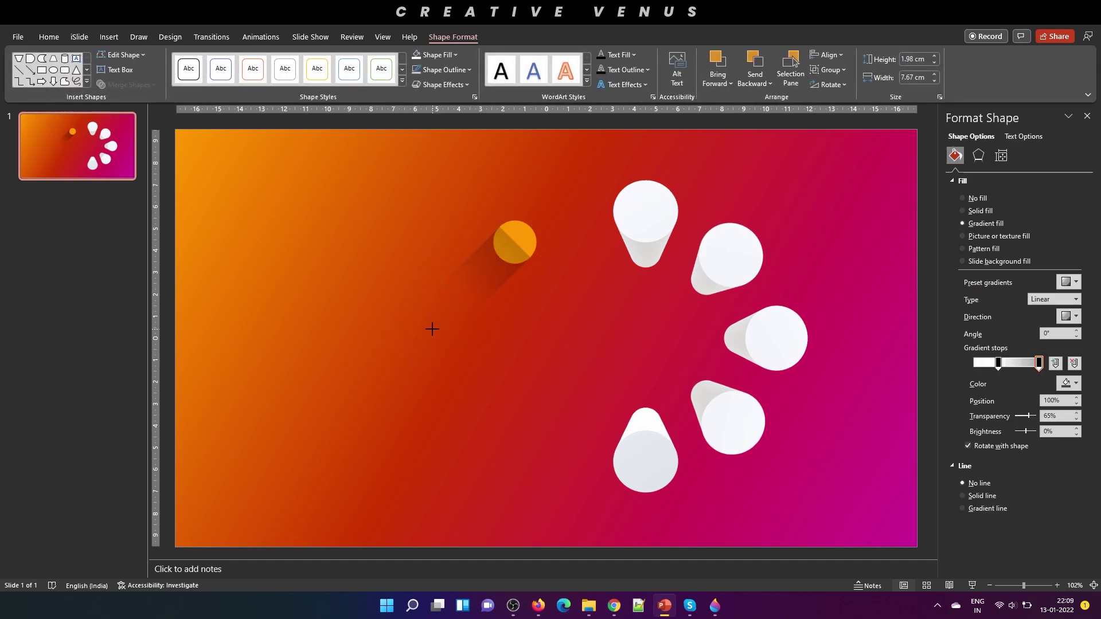
{"action": "left_click", "coordinate": [432, 329]}
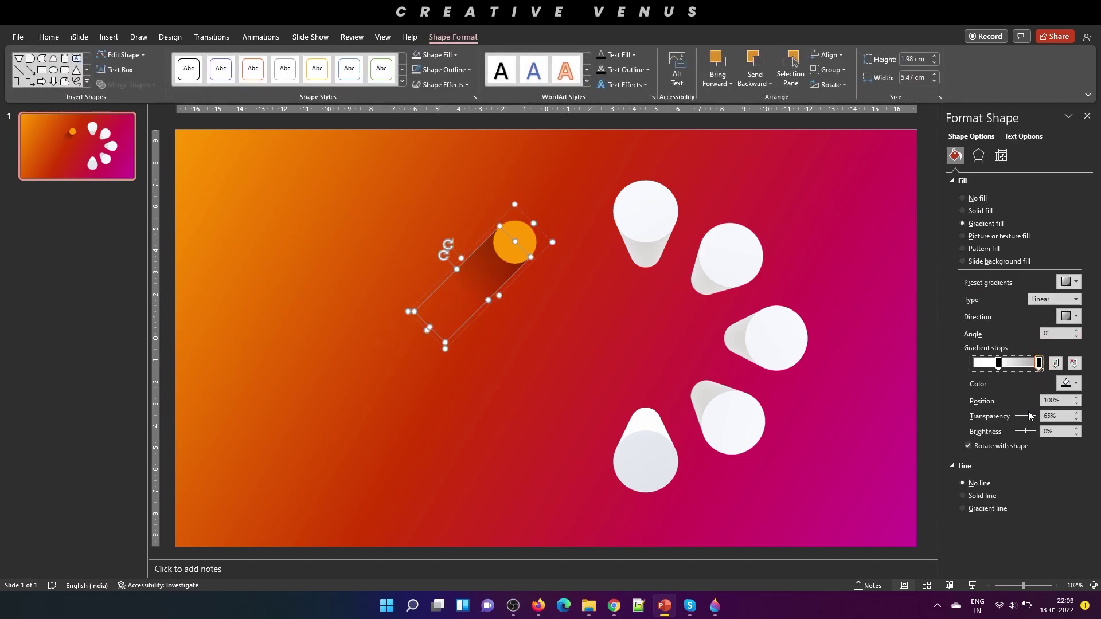
{"action": "left_click_drag", "start_coordinate": [1027, 416], "coordinate": [1032, 419]}
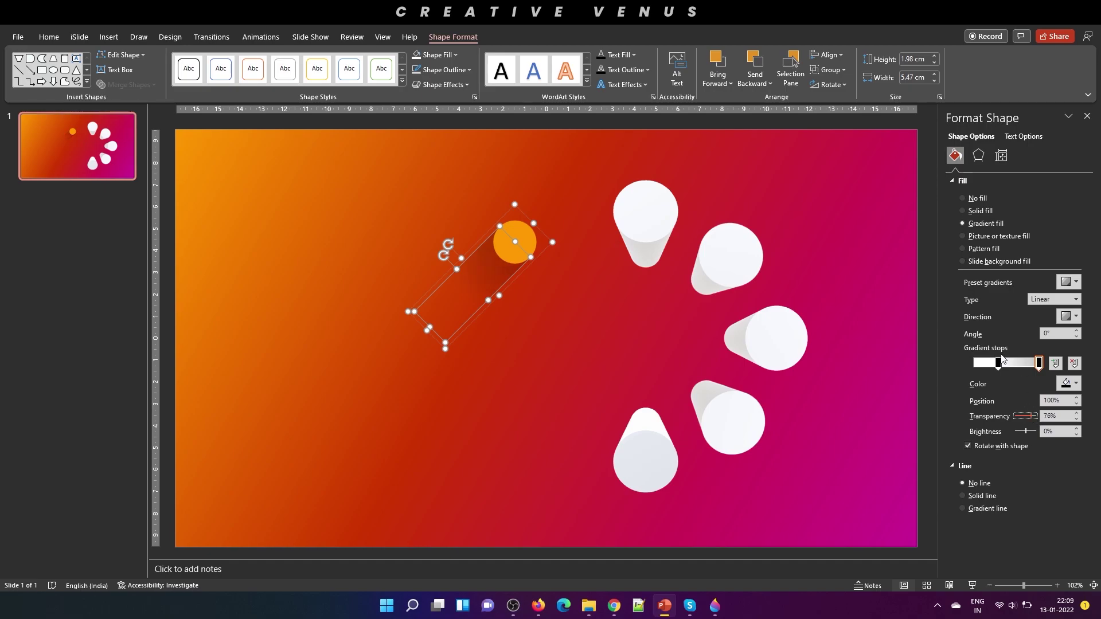
- Move the circle-and-shadow group onto the top pillar's base and send it behind the pillar
{"action": "left_click", "coordinate": [518, 347]}
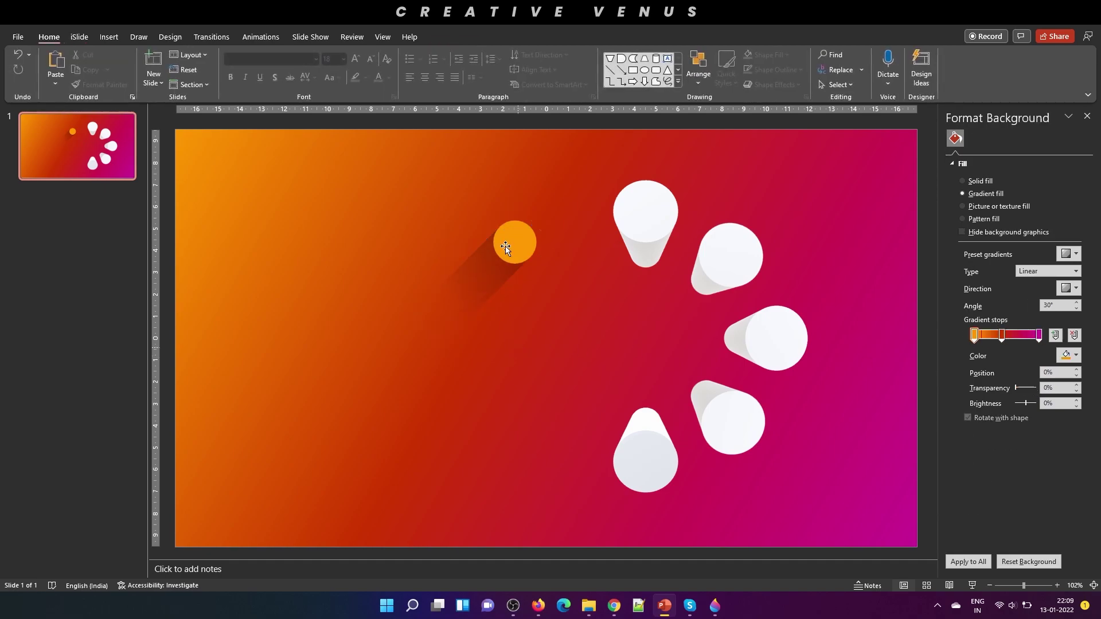
{"action": "left_click_drag", "start_coordinate": [506, 247], "coordinate": [634, 257]}
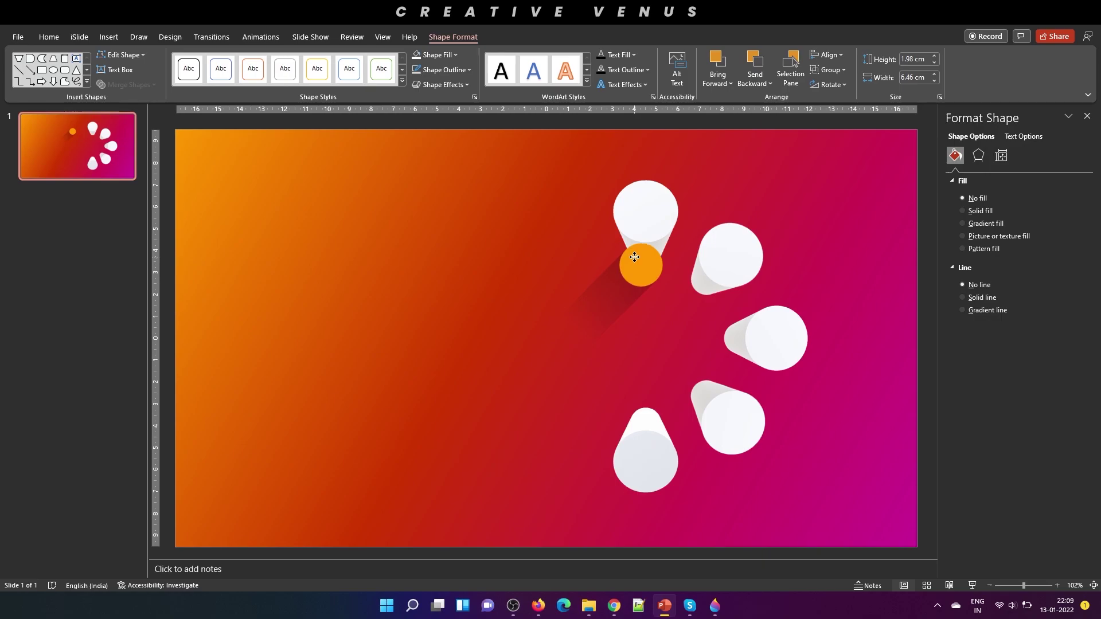
{"action": "right_click", "coordinate": [640, 265]}
{"action": "left_click", "coordinate": [684, 376]}
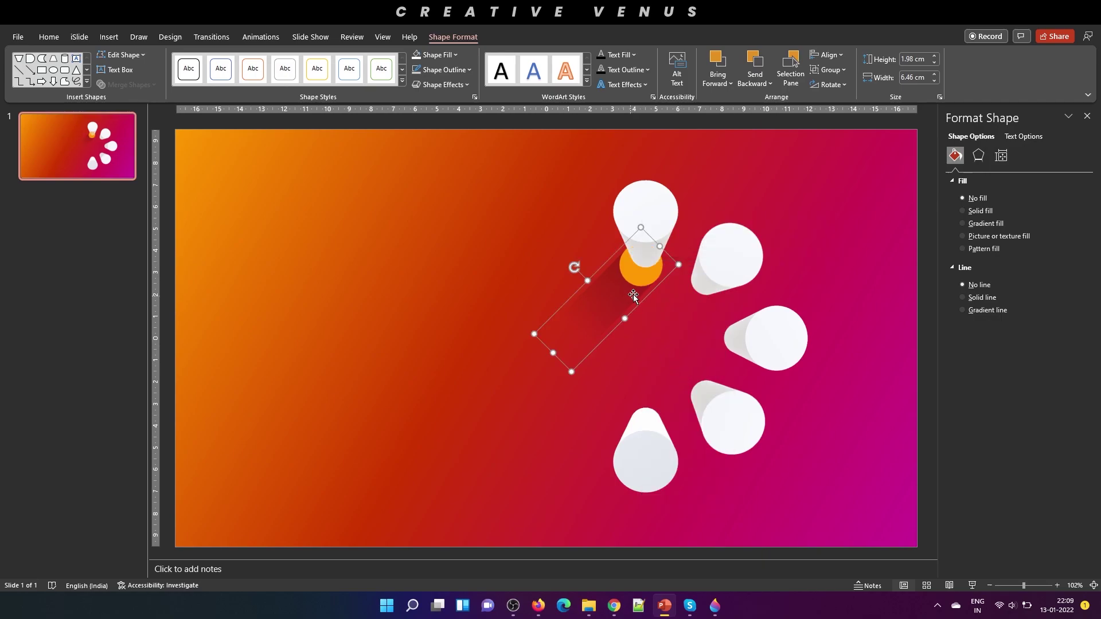
{"action": "left_click_drag", "start_coordinate": [641, 285], "coordinate": [672, 260]}
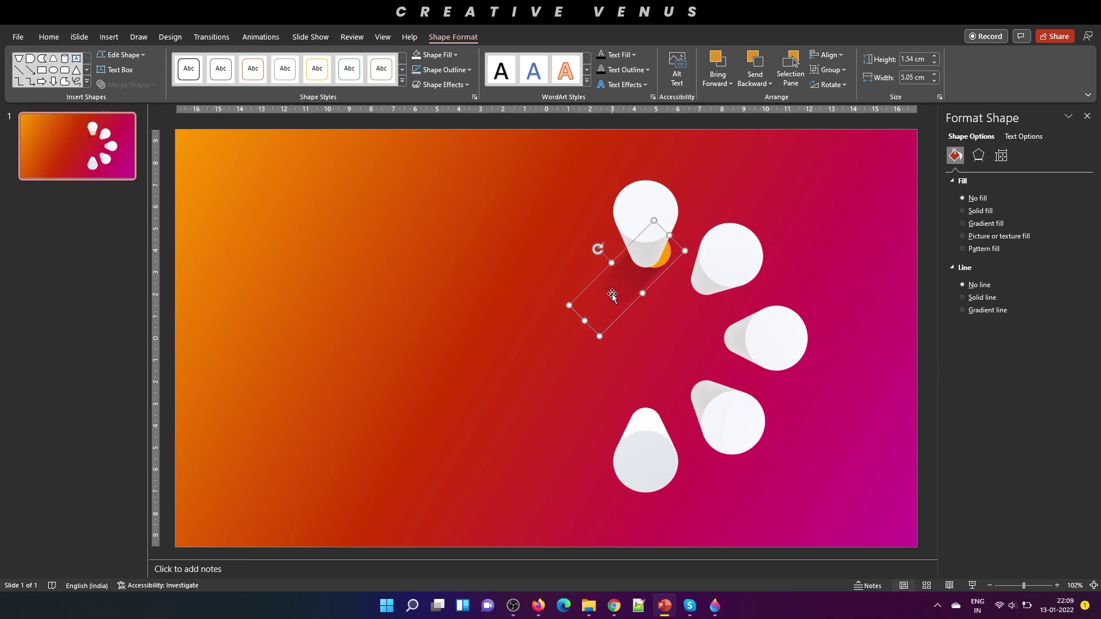
- Pull the group back out from behind the pillar and fill the circle solid black
{"action": "left_click", "coordinate": [602, 302]}
{"action": "key", "text": "Tab"}
{"action": "left_click", "coordinate": [582, 319]}
{"action": "left_click", "coordinate": [594, 307]}
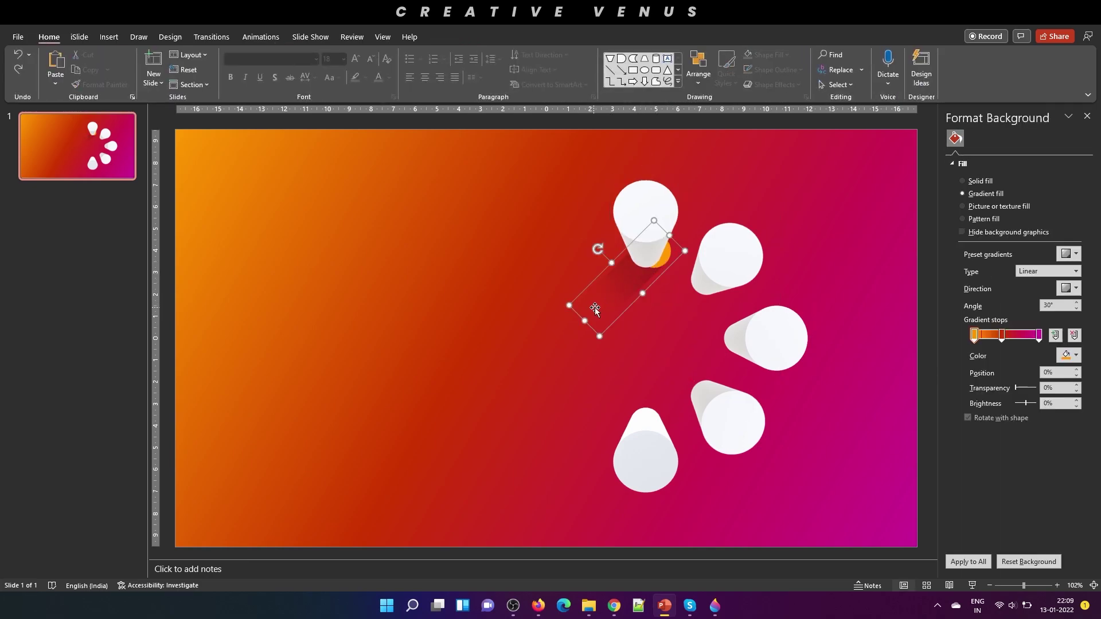
{"action": "left_click_drag", "start_coordinate": [600, 311], "coordinate": [427, 372]}
{"action": "left_click", "coordinate": [480, 314]}
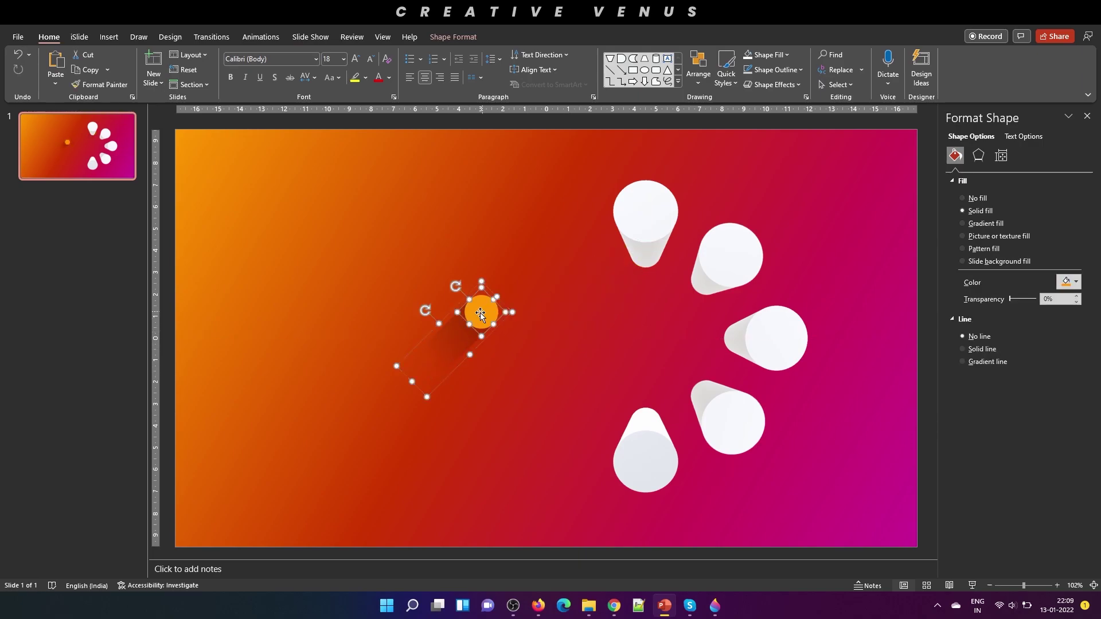
{"action": "left_click", "coordinate": [1067, 282]}
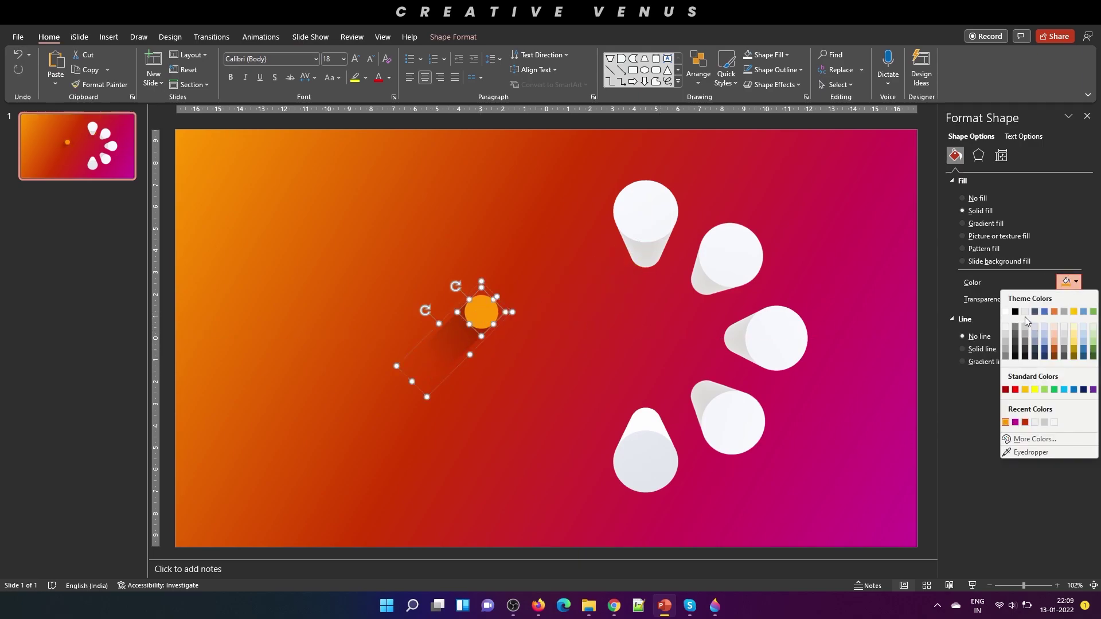
{"action": "left_click", "coordinate": [1015, 312]}
{"action": "left_click", "coordinate": [514, 389]}
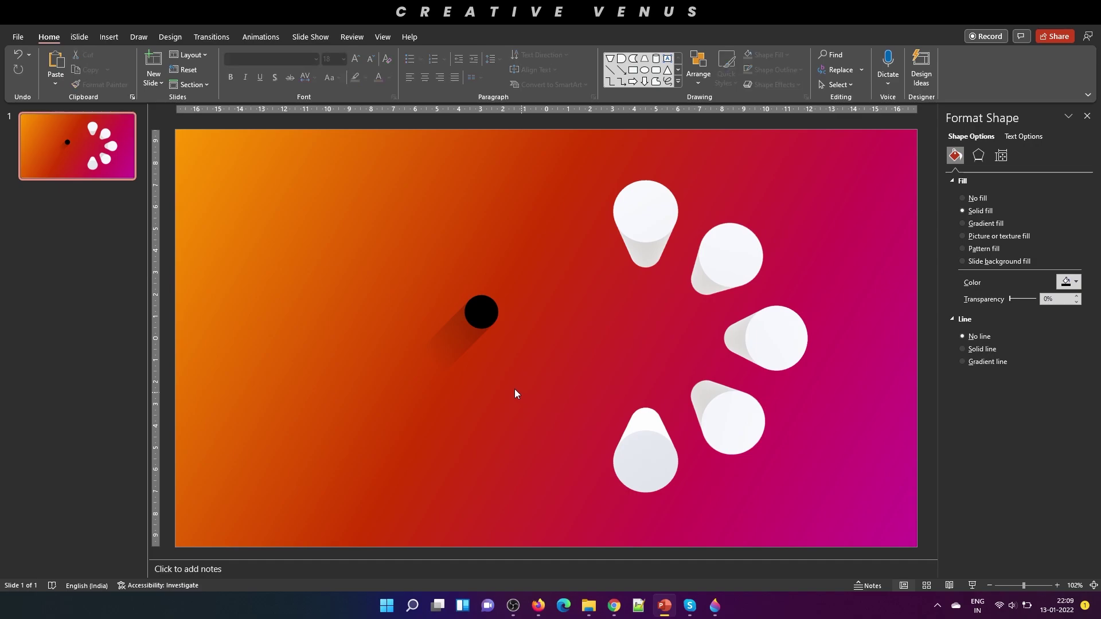
{"action": "left_click", "coordinate": [443, 355]}
- Place the base group under the top pillar and send a copy behind the second pillar
{"action": "left_click_drag", "start_coordinate": [450, 349], "coordinate": [602, 302]}
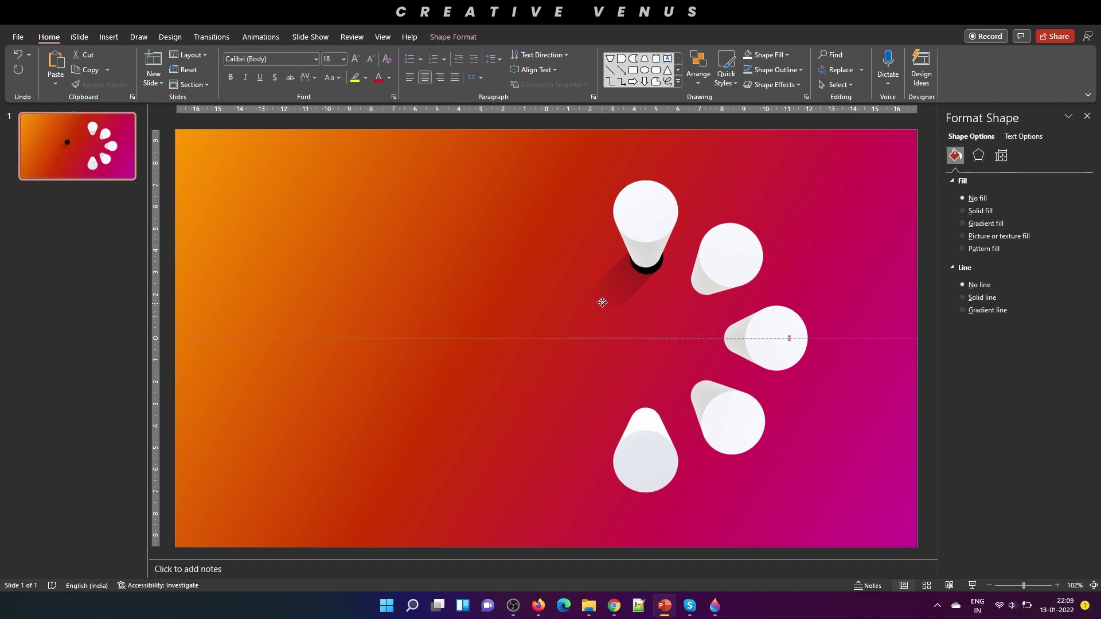
{"action": "key", "text": "ctrl+v"}
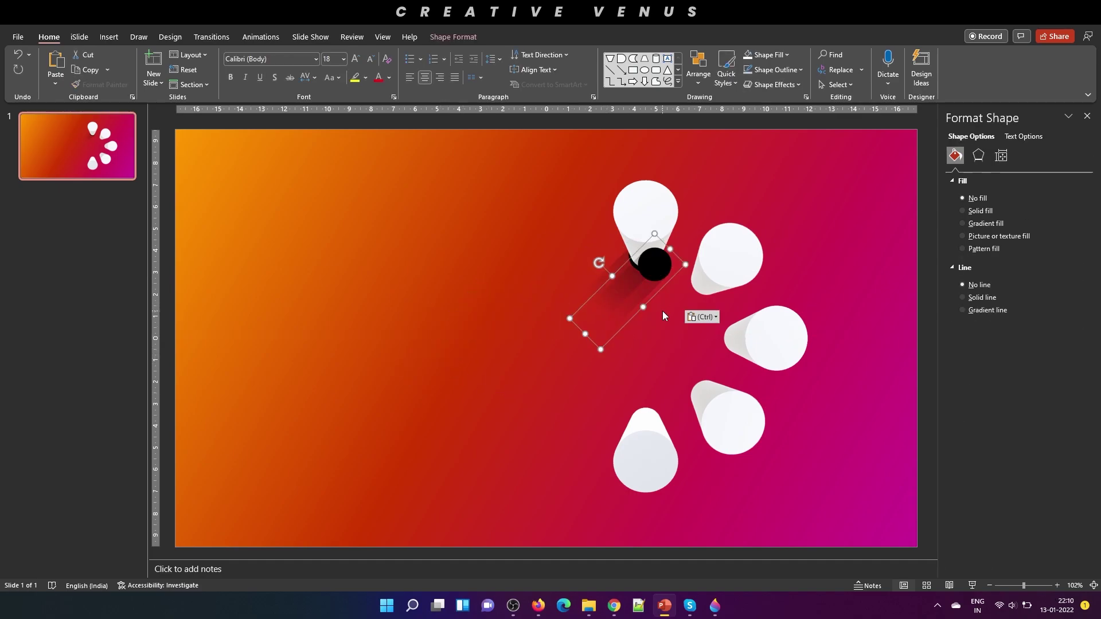
{"action": "left_click_drag", "start_coordinate": [657, 267], "coordinate": [702, 293]}
{"action": "right_click", "coordinate": [702, 293]}
{"action": "left_click", "coordinate": [745, 407]}
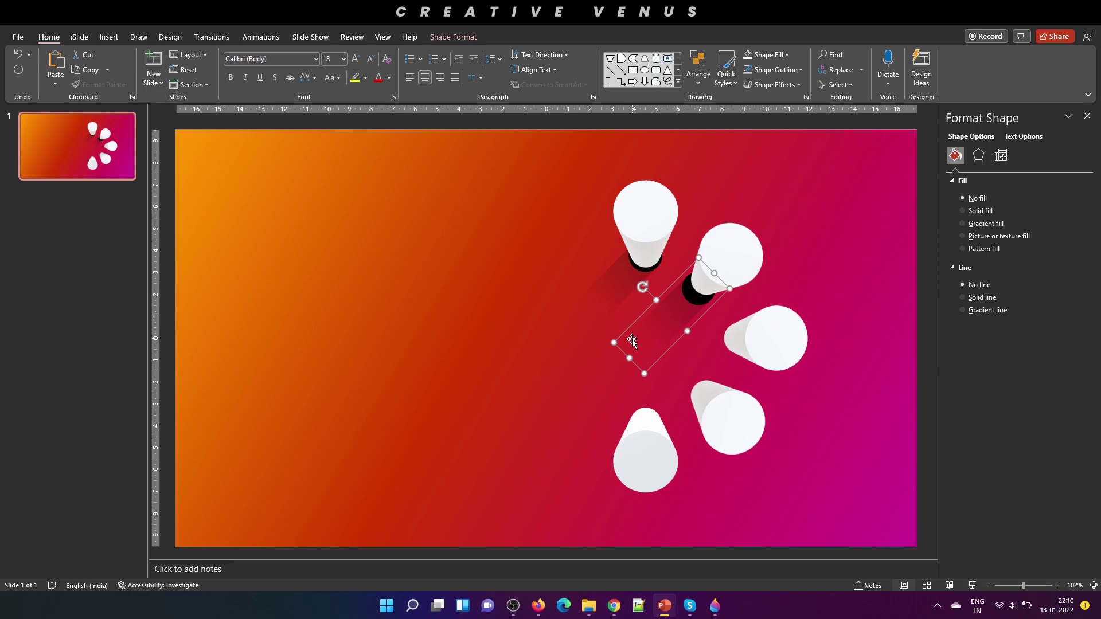
{"action": "key", "text": "Escape"}
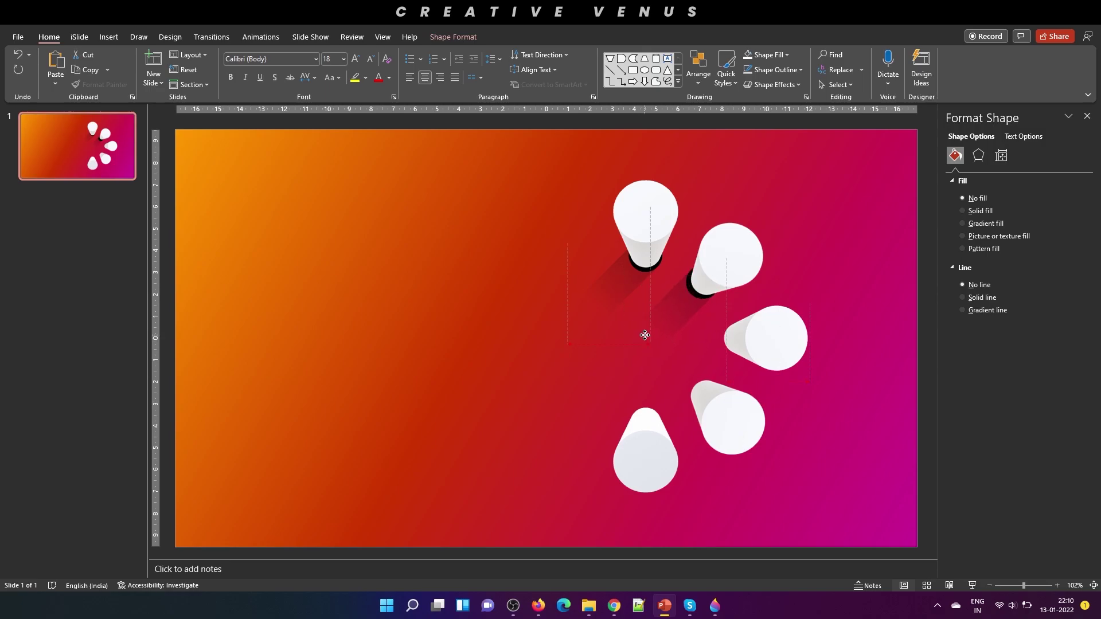
- Put base copies behind the third and fourth pillars, nudging both slightly right
{"action": "left_click", "coordinate": [645, 335]}
{"action": "key", "text": "ctrl+v"}
{"action": "left_click_drag", "start_coordinate": [685, 322], "coordinate": [672, 413]}
{"action": "right_click", "coordinate": [706, 367]}
{"action": "left_click", "coordinate": [763, 238]}
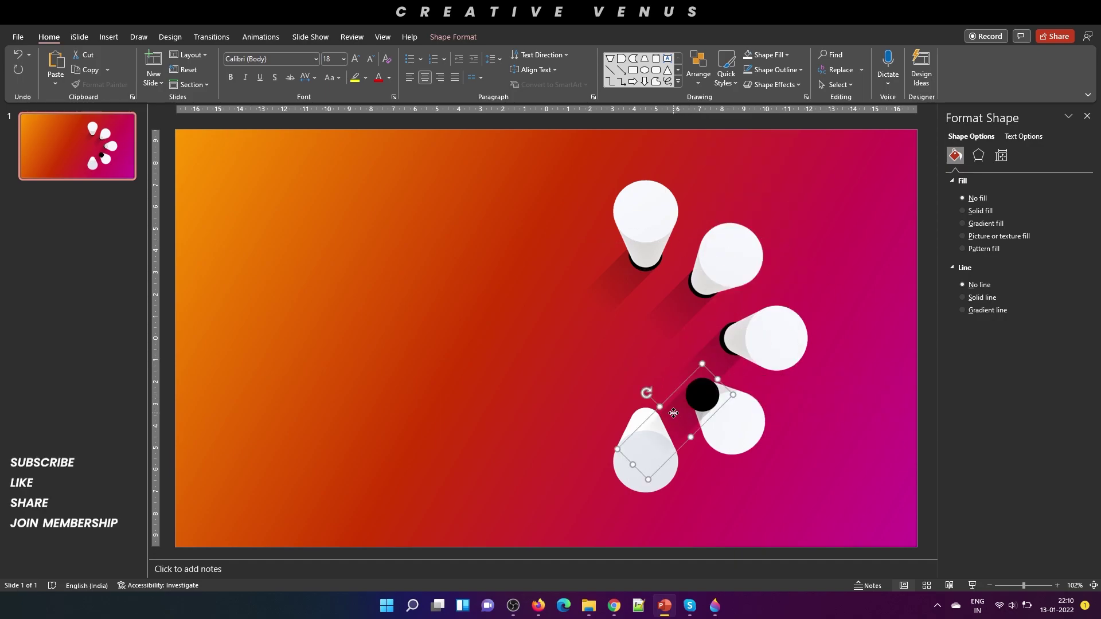
{"action": "right_click", "coordinate": [672, 413]}
{"action": "left_click", "coordinate": [722, 285]}
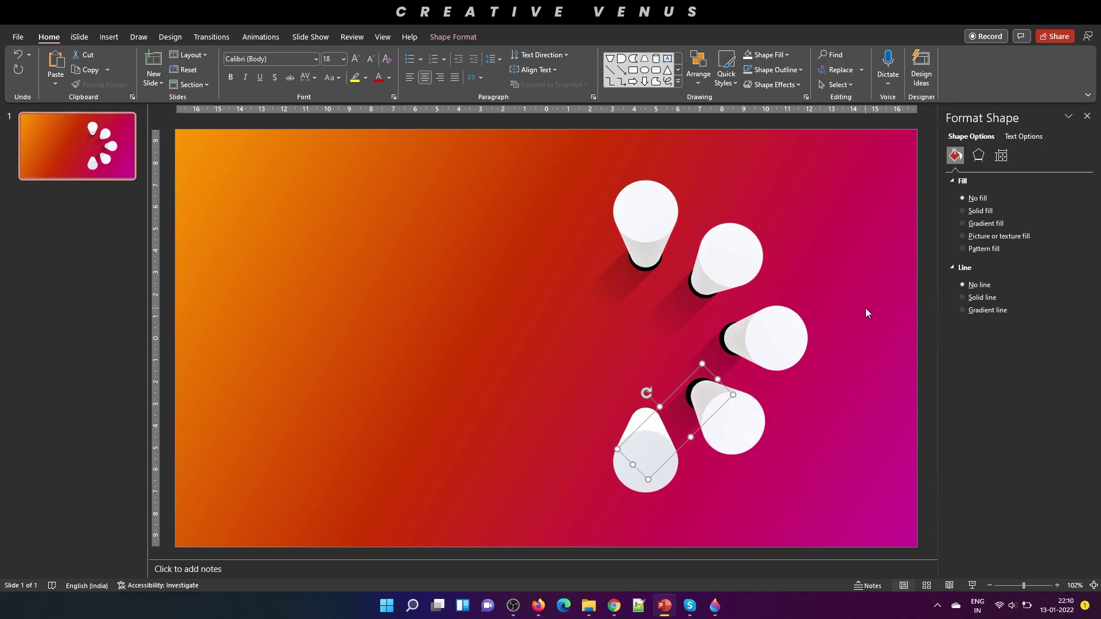
{"action": "key", "text": "Right"}
{"action": "left_click", "coordinate": [738, 354]}
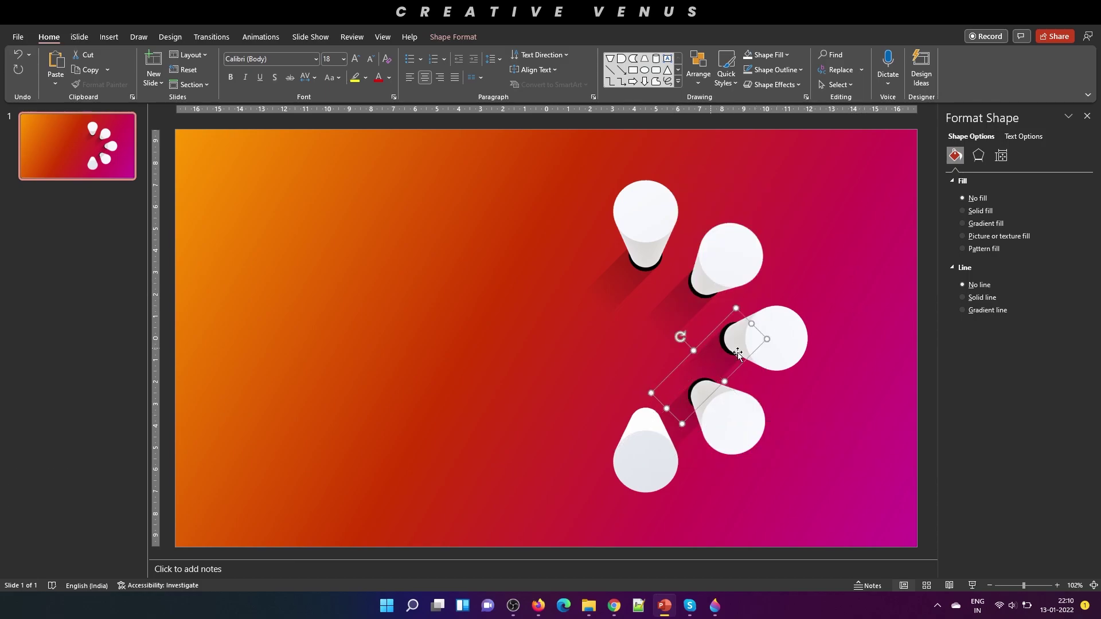
{"action": "key", "text": "ctrl+Right"}
{"action": "key", "text": "ctrl+Right"}
{"action": "key", "text": "ctrl+Right"}
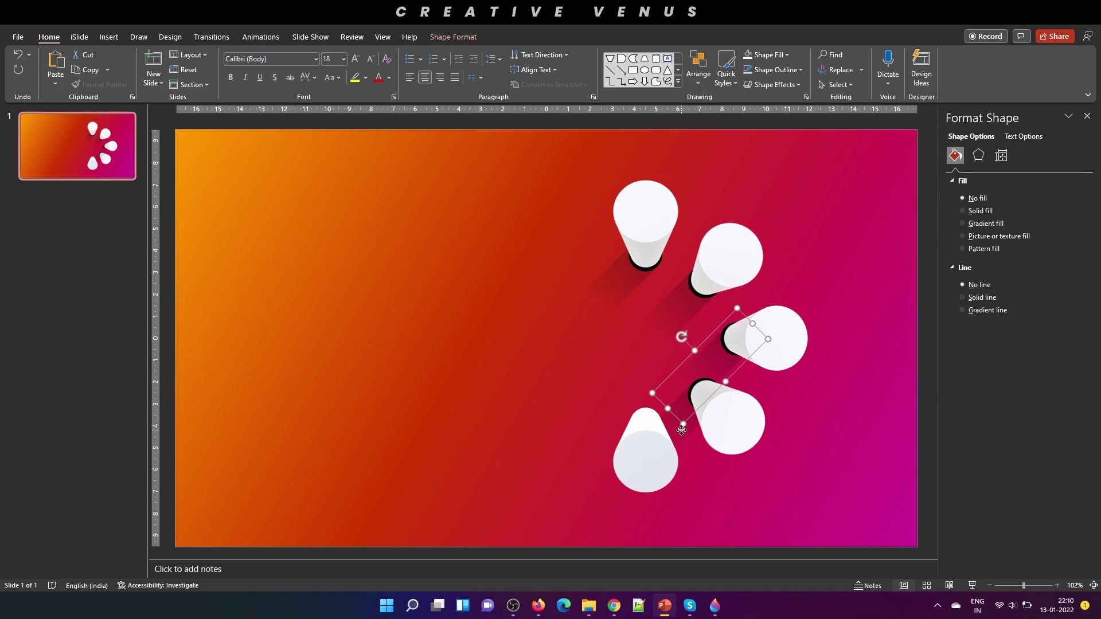
- Send a final base copy behind the lower-left pillar and nudge it right
{"action": "key", "text": "ctrl+v"}
{"action": "left_click_drag", "start_coordinate": [681, 418], "coordinate": [612, 440]}
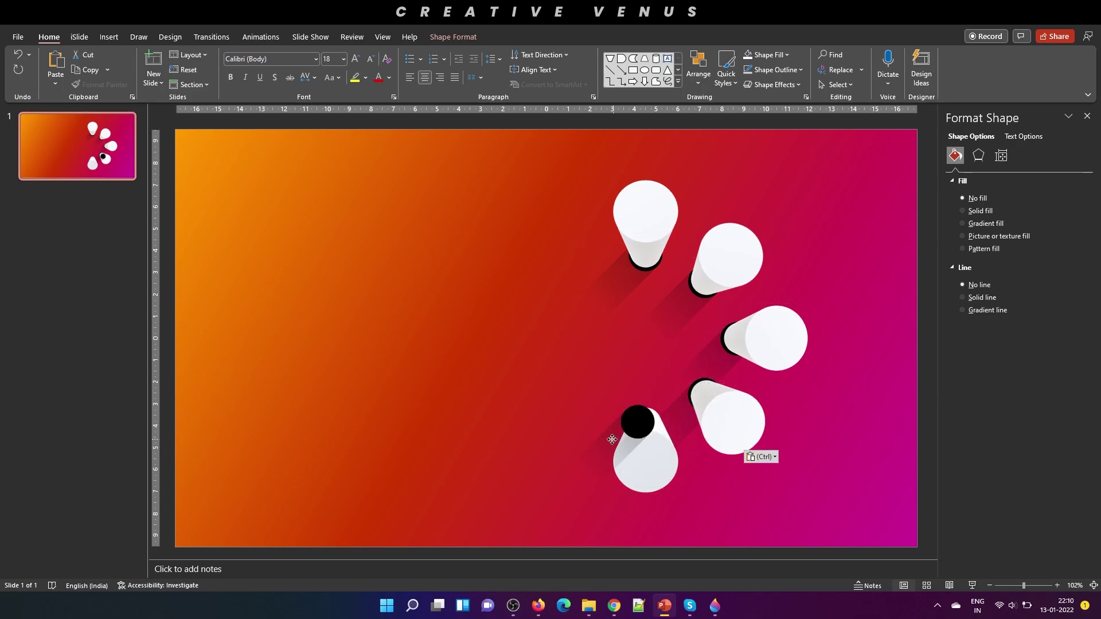
{"action": "right_click", "coordinate": [637, 423]}
{"action": "left_click", "coordinate": [686, 287]}
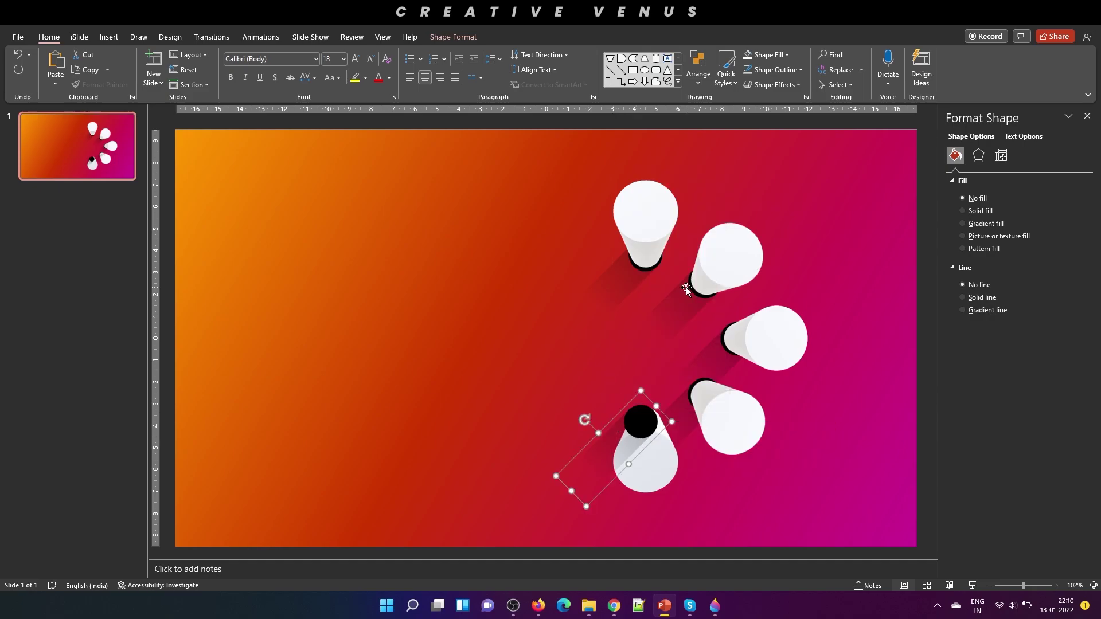
{"action": "key", "text": "ctrl+Right"}
{"action": "key", "text": "ctrl+Right"}
{"action": "key", "text": "ctrl+Right"}
{"action": "key", "text": "ctrl+Right"}
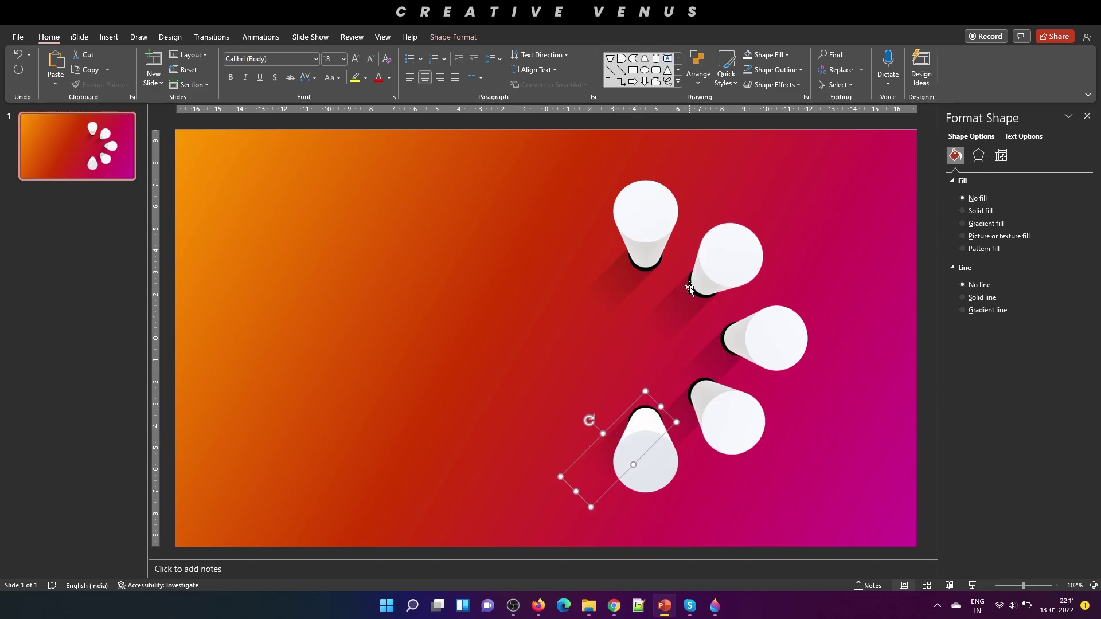
- Draw an oval circle left of the pillars with no fill and a 20%-transparent outline
{"action": "left_click", "coordinate": [851, 415]}
{"action": "left_click", "coordinate": [109, 37]}
{"action": "left_click", "coordinate": [194, 66]}
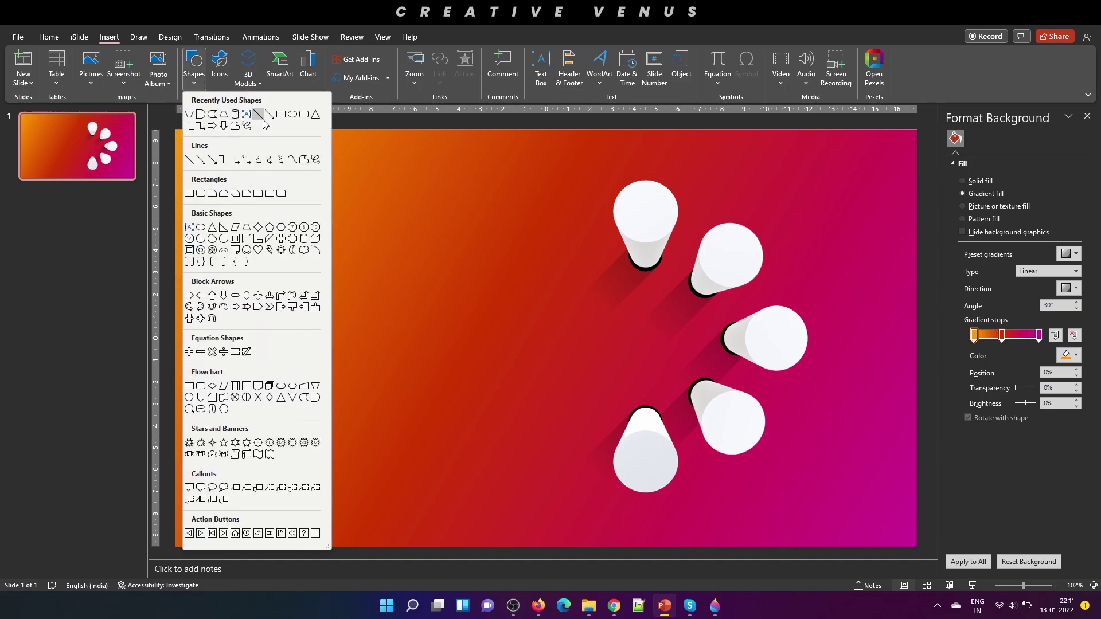
{"action": "left_click", "coordinate": [292, 115]}
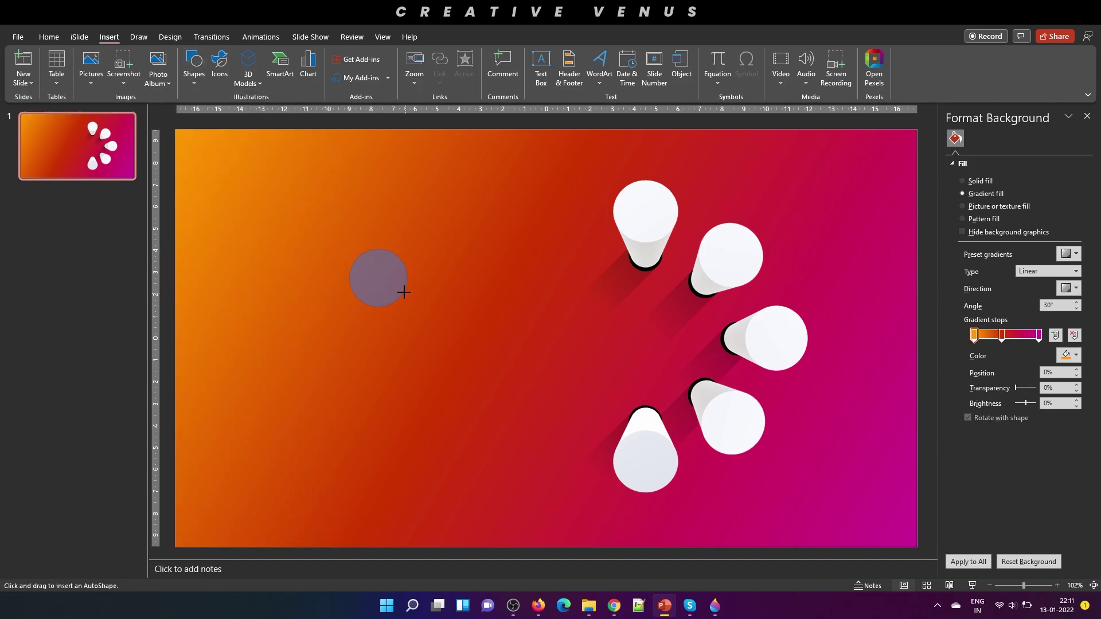
{"action": "left_click_drag", "start_coordinate": [399, 288], "coordinate": [399, 298]}
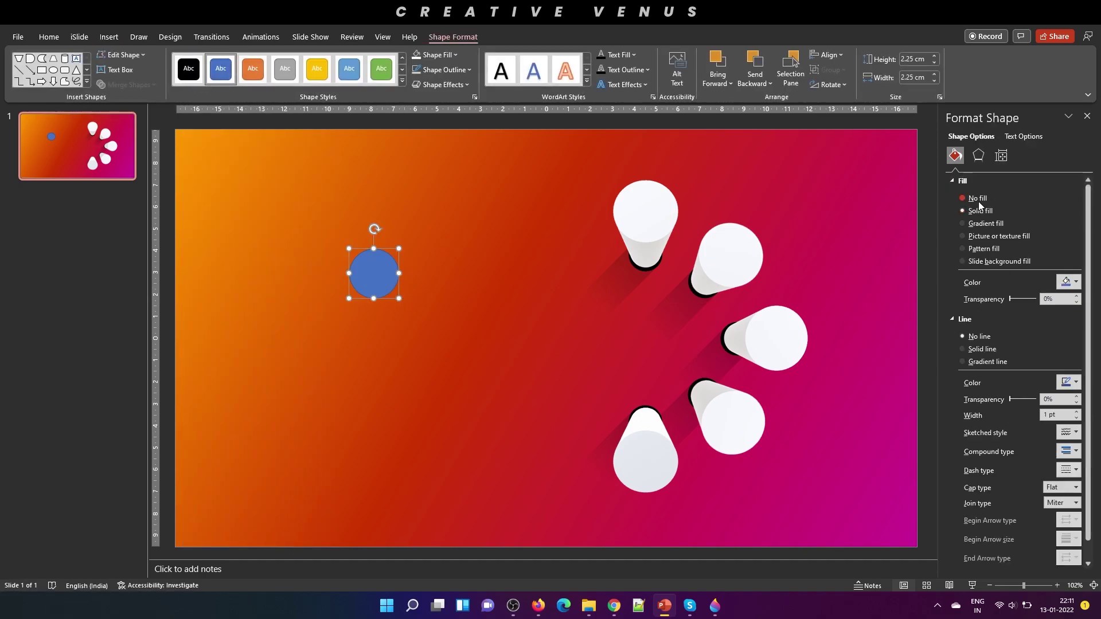
{"action": "left_click", "coordinate": [978, 200]}
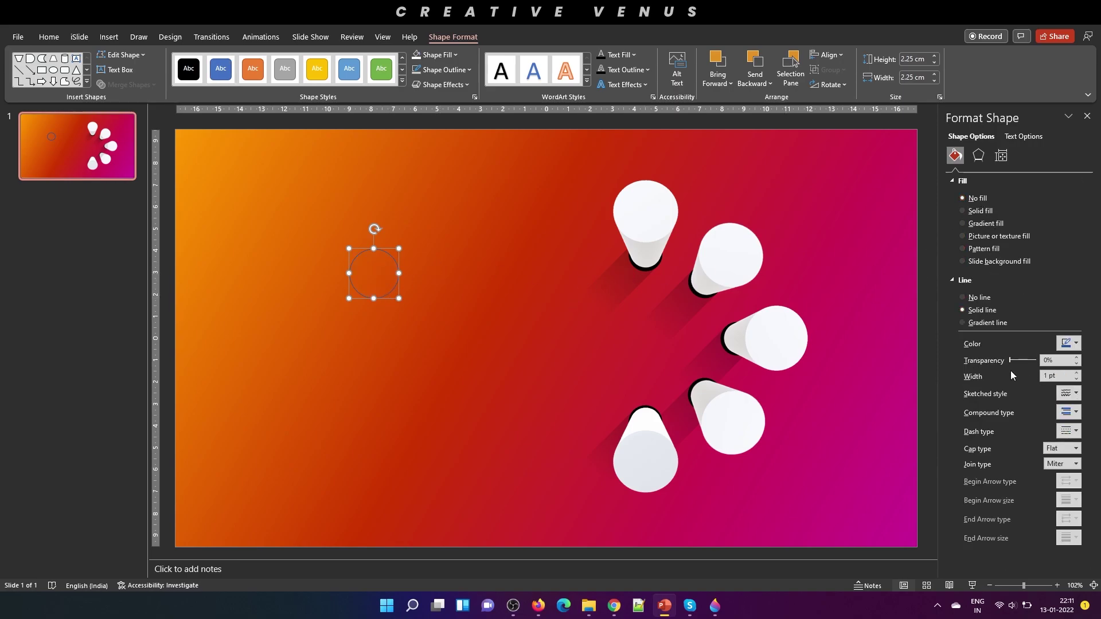
{"action": "left_click_drag", "start_coordinate": [1010, 360], "coordinate": [1013, 360]}
- Duplicate the circle and give the copy no line and a solid fill
{"action": "key", "text": "ctrl+v"}
{"action": "key", "text": "ctrl+z"}
{"action": "key", "text": "ctrl+v"}
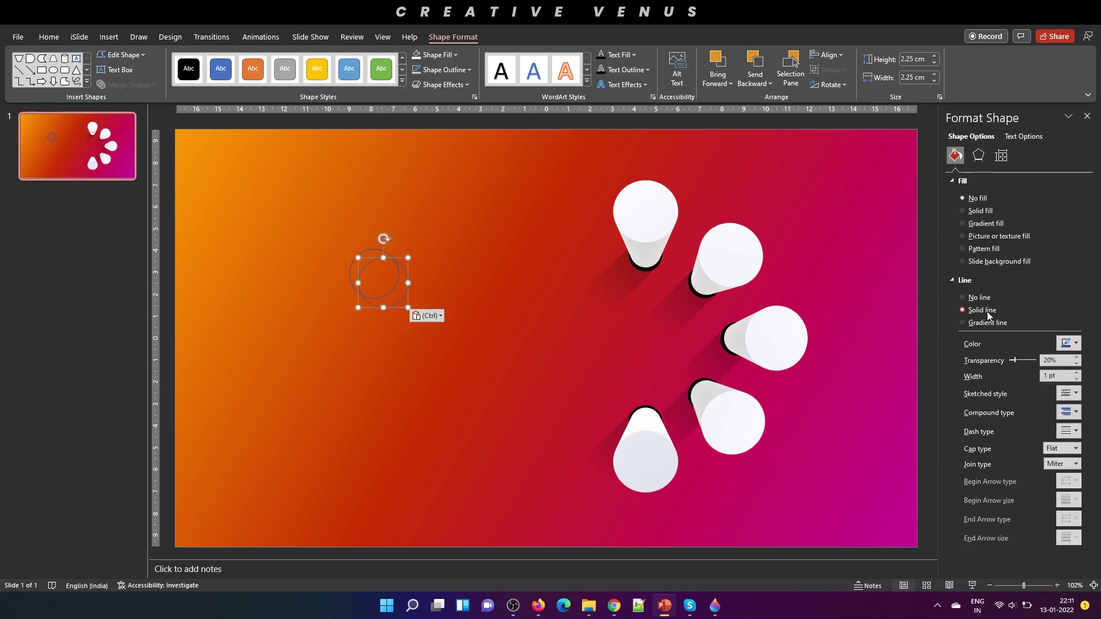
{"action": "left_click", "coordinate": [978, 297]}
{"action": "left_click", "coordinate": [979, 210]}
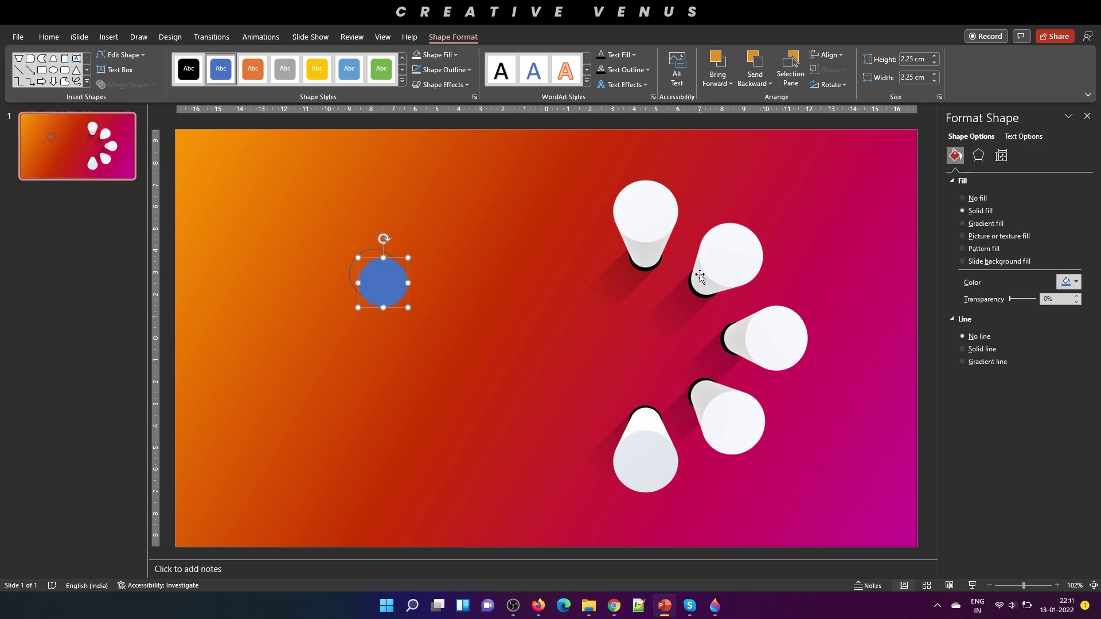
{"action": "left_click", "coordinate": [1068, 283]}
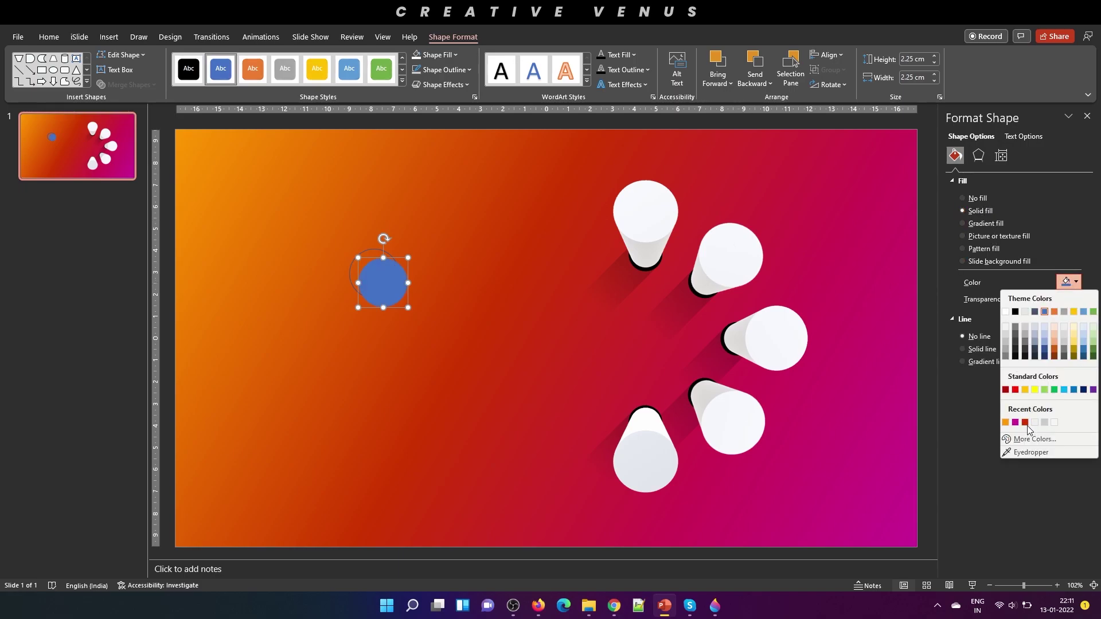
- Fill the solid circle with custom dark purple #3A003A
{"action": "left_click", "coordinate": [1025, 423]}
{"action": "left_click", "coordinate": [1069, 282]}
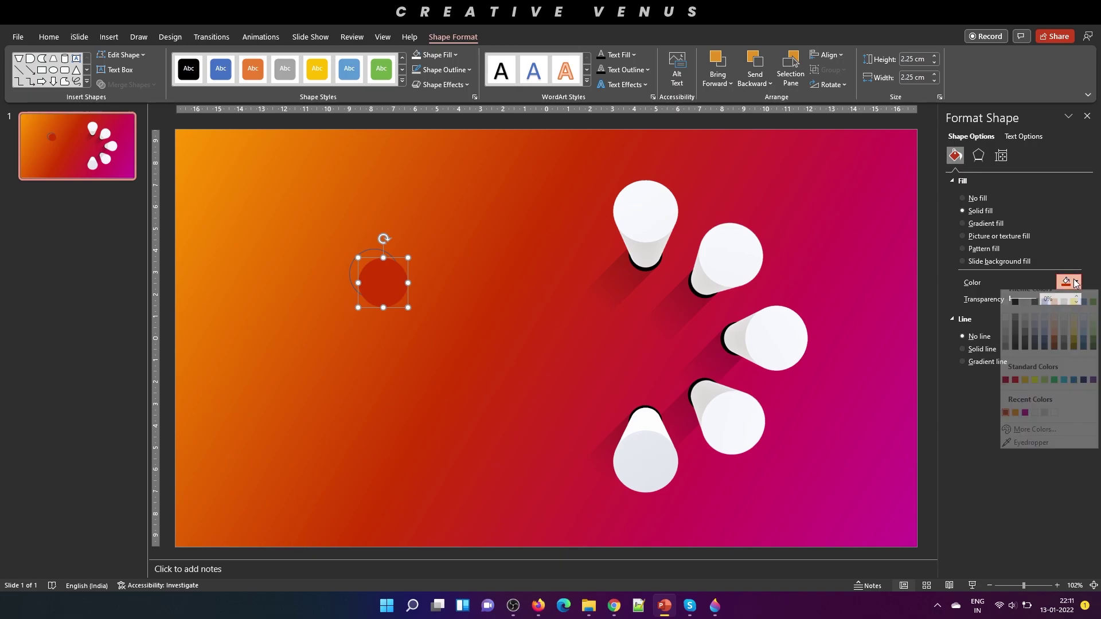
{"action": "left_click", "coordinate": [1032, 439]}
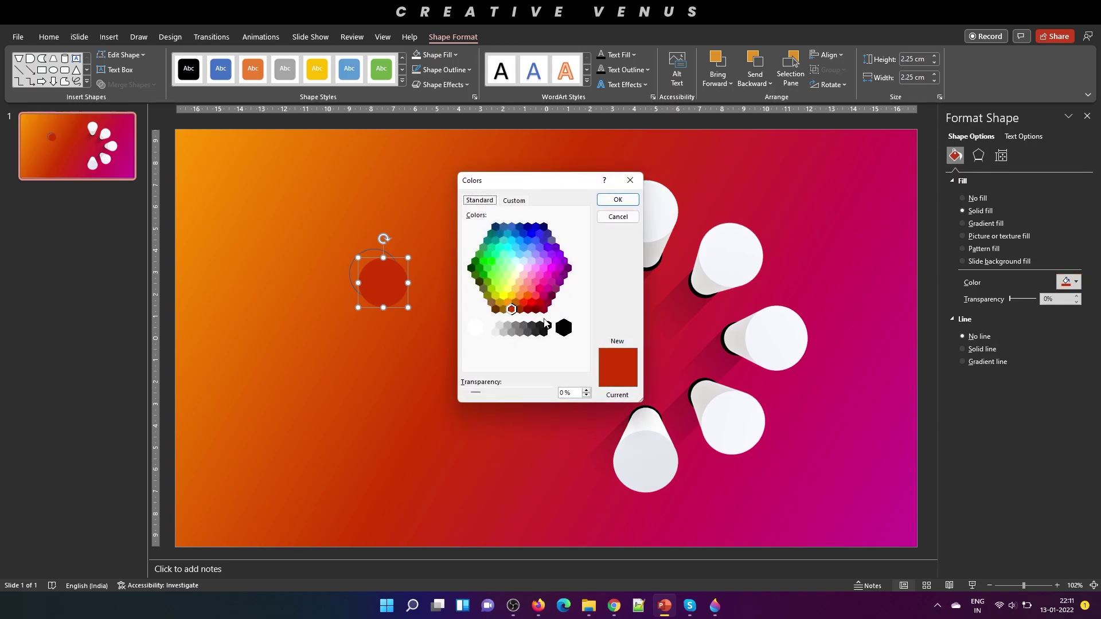
{"action": "left_click", "coordinate": [568, 268]}
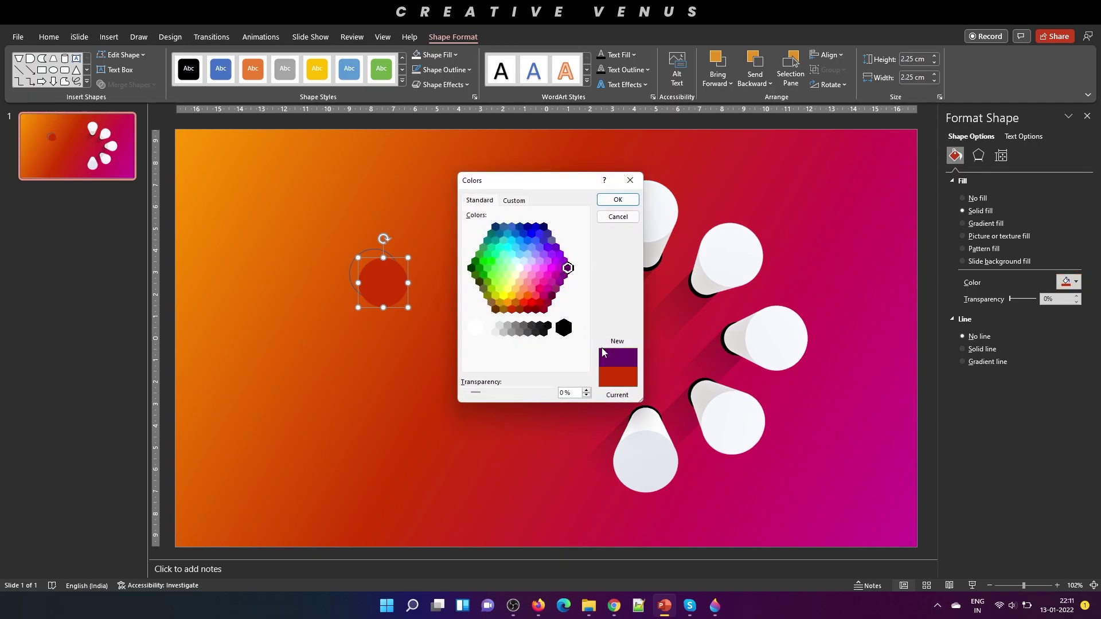
{"action": "left_click", "coordinate": [513, 200]}
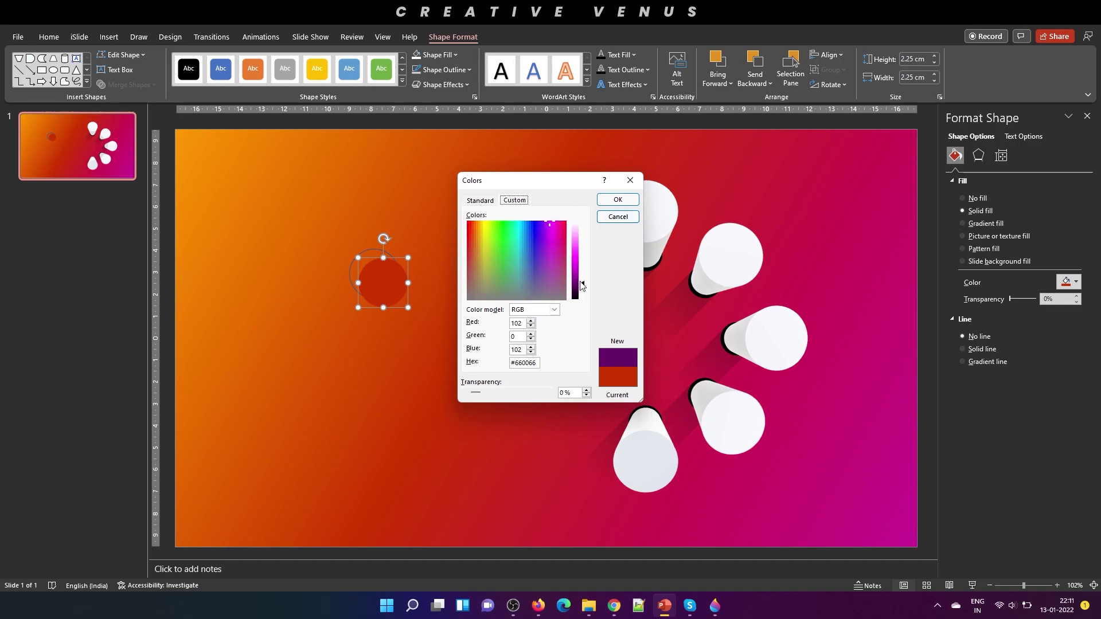
{"action": "left_click_drag", "start_coordinate": [581, 283], "coordinate": [583, 291]}
{"action": "left_click", "coordinate": [618, 200]}
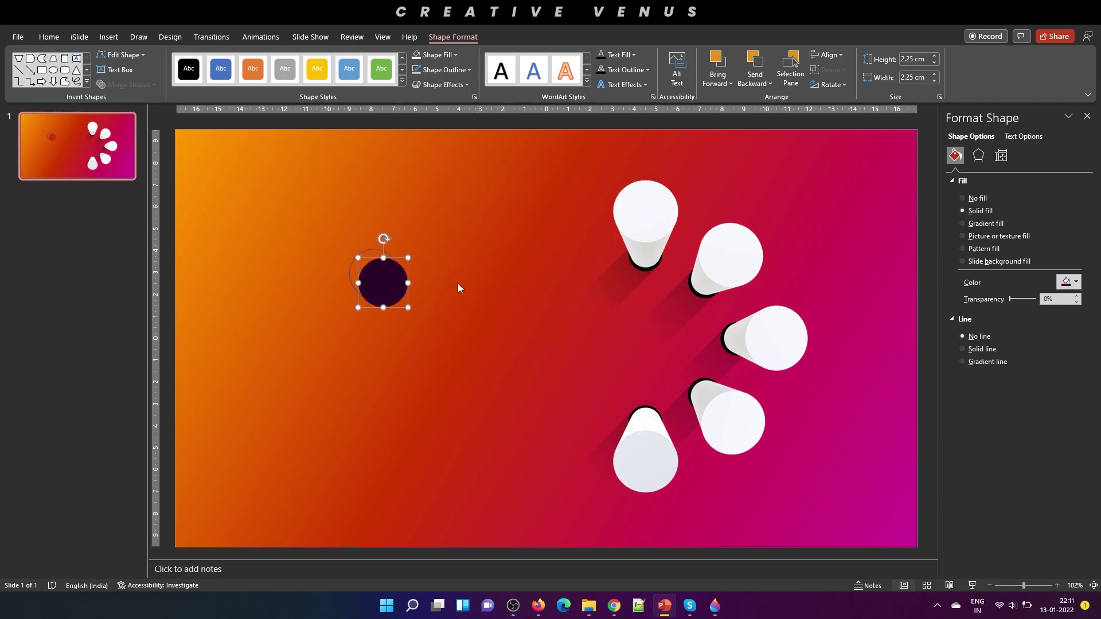
- Resize the dark circle to 2.11 cm, centred inside the outline ring
{"action": "left_click_drag", "start_coordinate": [387, 286], "coordinate": [373, 276]}
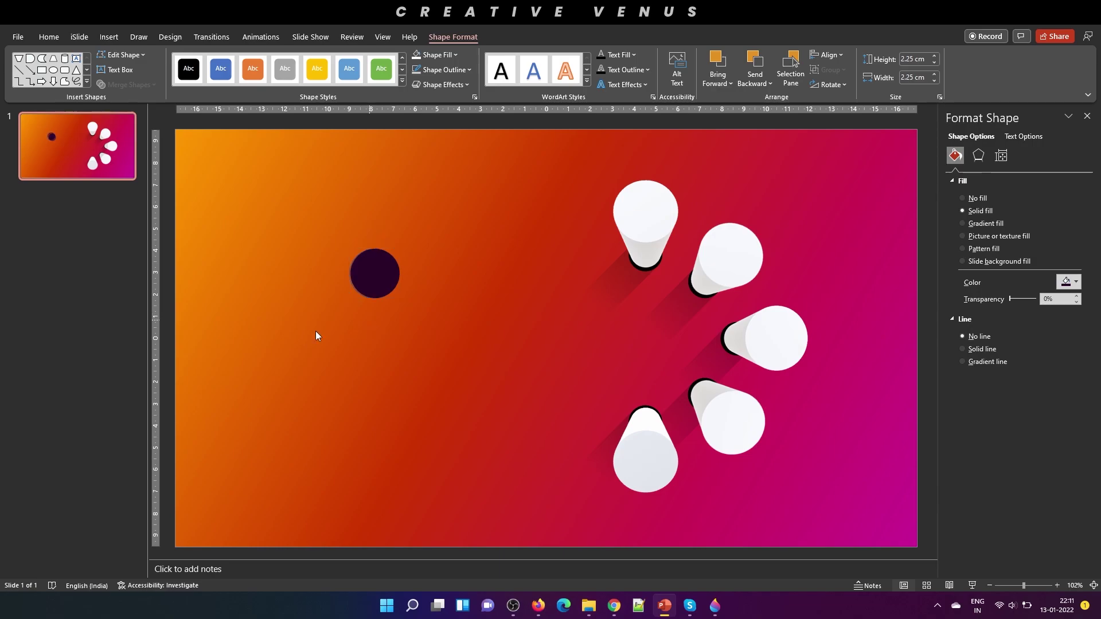
{"action": "left_click_drag", "start_coordinate": [1024, 586], "coordinate": [1055, 585]}
{"action": "left_click_drag", "start_coordinate": [625, 251], "coordinate": [638, 242]}
- Move the ringed circle onto the top pillar and size it to cover its top
{"action": "left_click", "coordinate": [634, 433]}
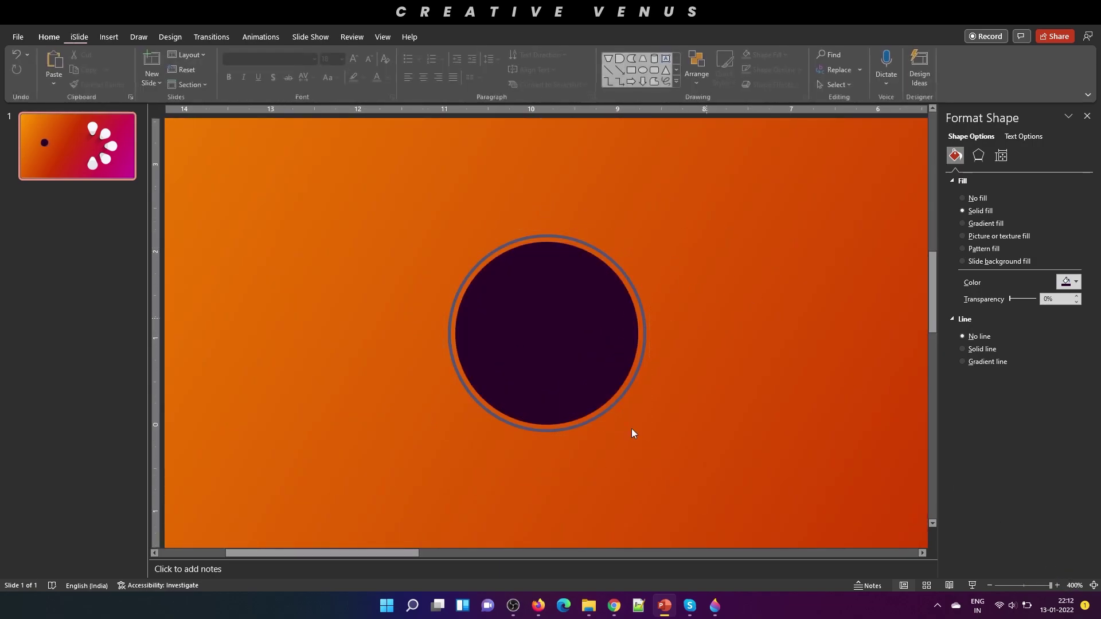
{"action": "left_click_drag", "start_coordinate": [1050, 585], "coordinate": [1024, 585]}
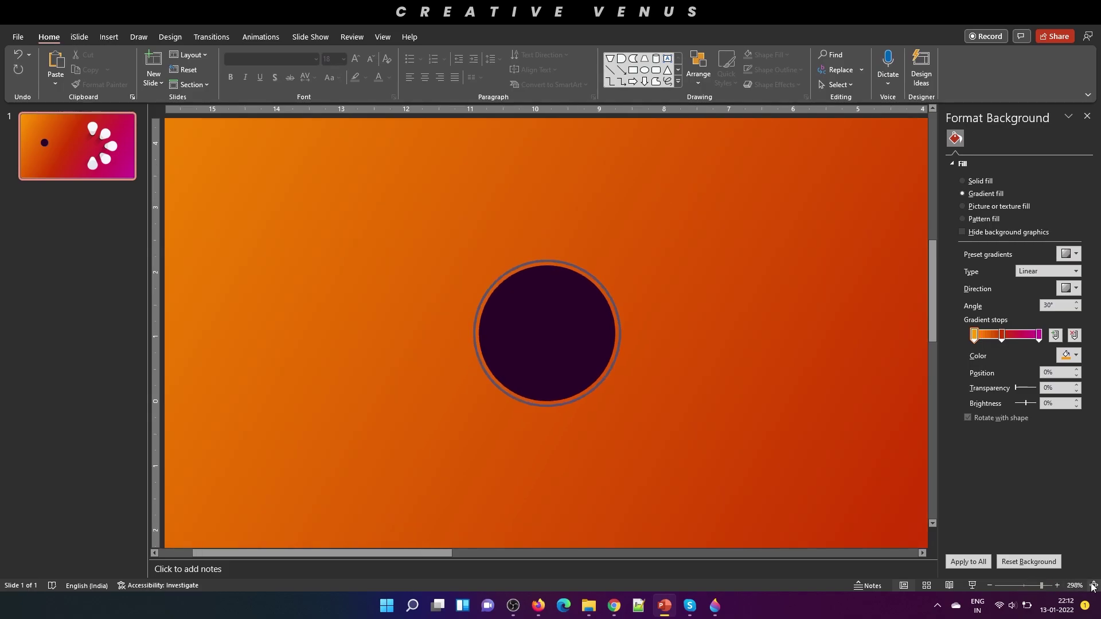
{"action": "left_click_drag", "start_coordinate": [327, 318], "coordinate": [640, 213]}
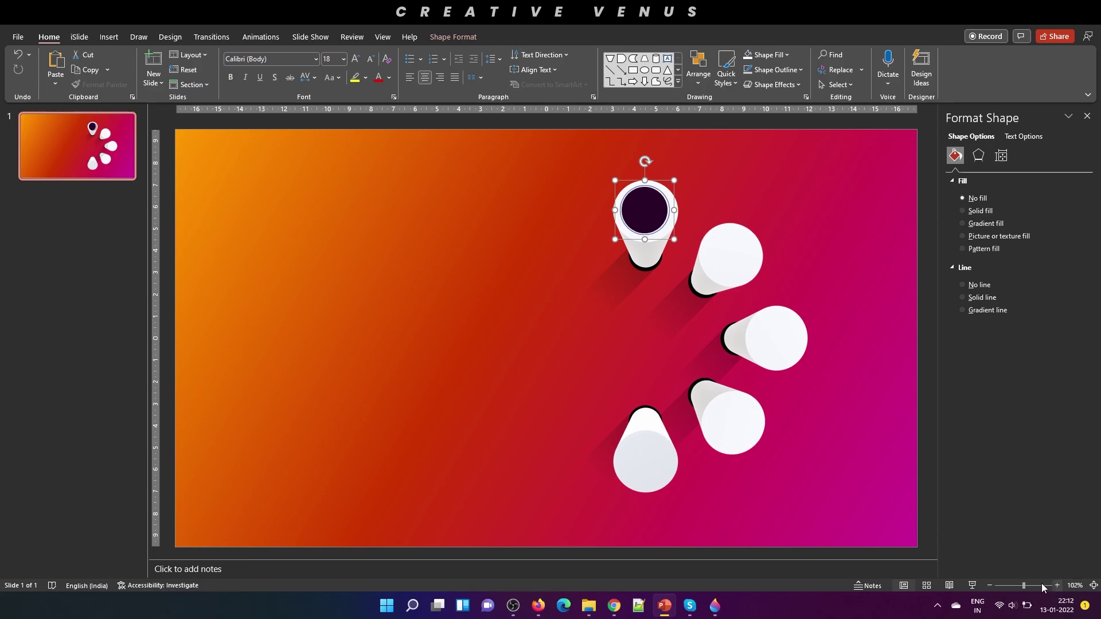
{"action": "left_click_drag", "start_coordinate": [1025, 586], "coordinate": [1037, 585]}
{"action": "mouse_move", "coordinate": [548, 337]}
{"action": "left_mouse_down"}
{"action": "mouse_move", "coordinate": [532, 324]}
{"action": "mouse_move", "coordinate": [553, 338]}
{"action": "left_mouse_up"}
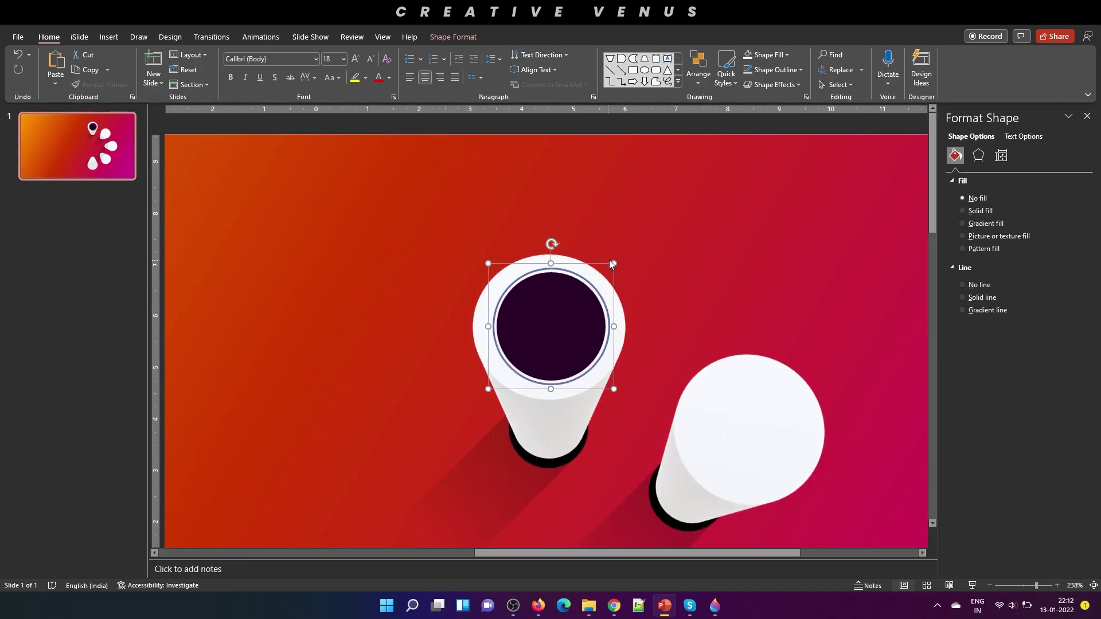
{"action": "left_click_drag", "start_coordinate": [613, 264], "coordinate": [617, 258]}
{"action": "left_click_drag", "start_coordinate": [561, 315], "coordinate": [752, 424]}
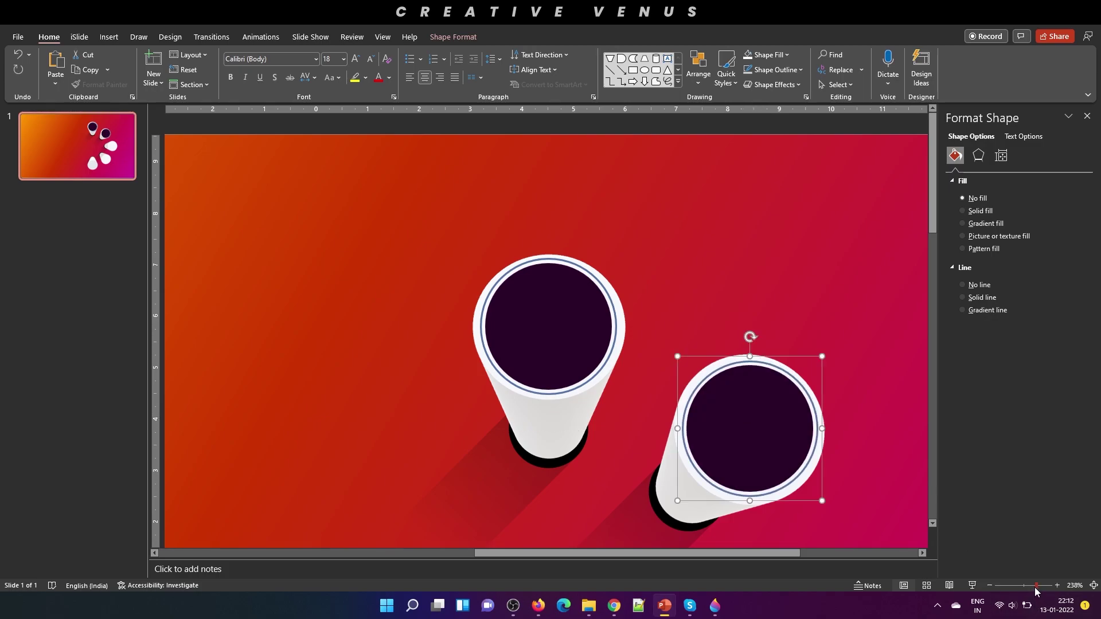
- Copy the ringed circle onto each of the remaining four pillar tops
{"action": "left_click_drag", "start_coordinate": [1035, 586], "coordinate": [1030, 585]}
{"action": "scroll", "coordinate": [760, 392], "scroll_direction": "down", "scroll_amount": 3}
{"action": "scroll", "coordinate": [761, 394], "scroll_direction": "down", "scroll_amount": 2}
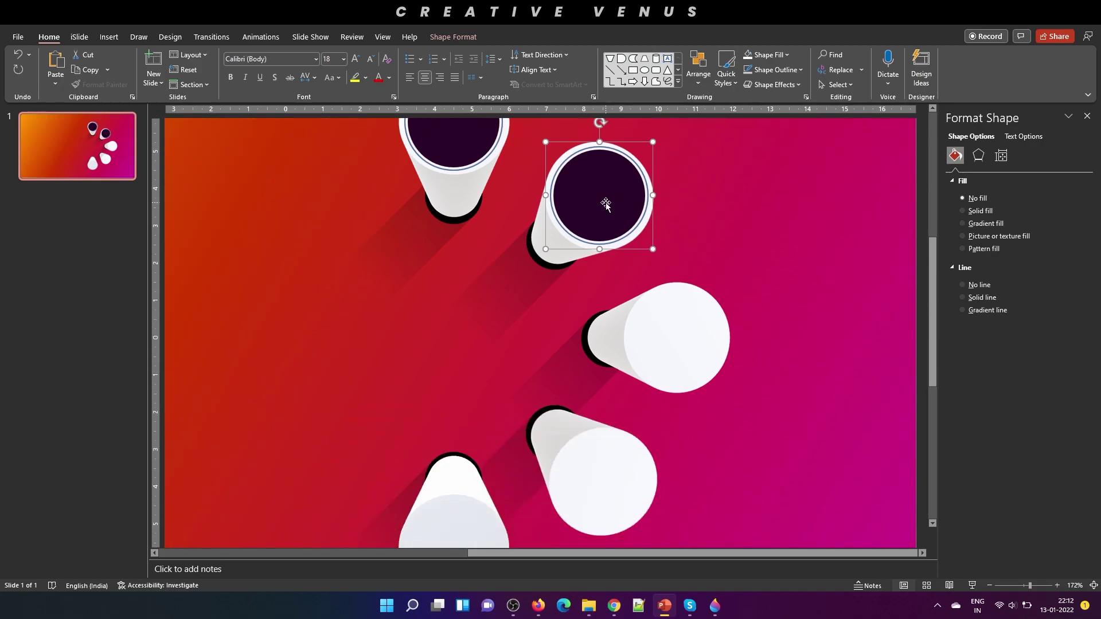
{"action": "left_click_drag", "start_coordinate": [601, 199], "coordinate": [681, 340]}
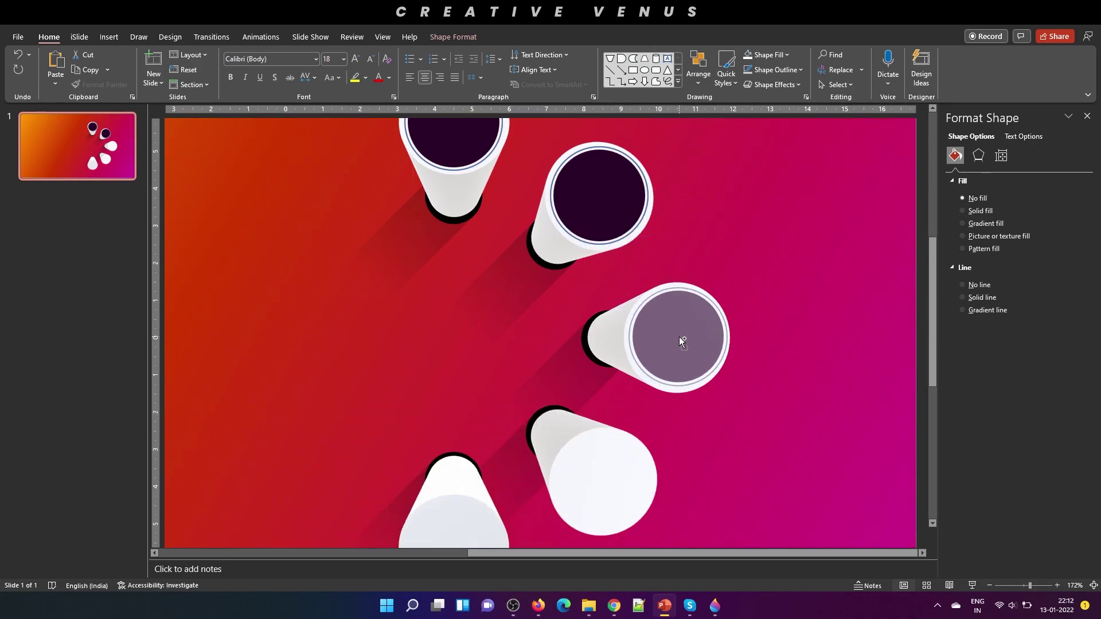
{"action": "scroll", "coordinate": [677, 336], "scroll_direction": "down", "scroll_amount": 4}
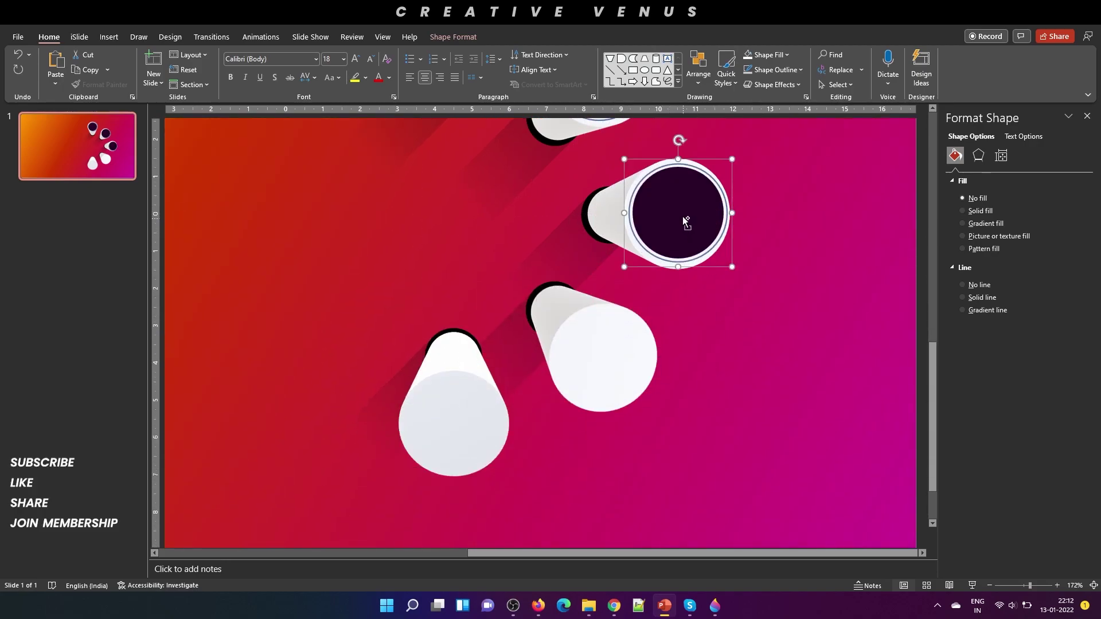
{"action": "left_click_drag", "start_coordinate": [683, 216], "coordinate": [458, 413]}
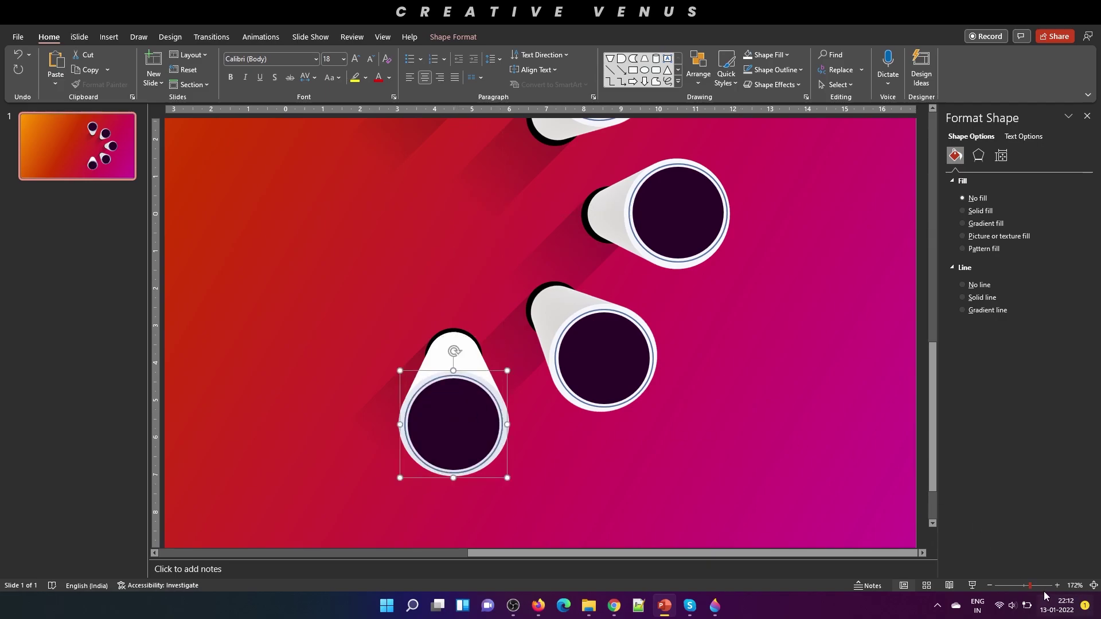
{"action": "left_click", "coordinate": [1021, 586]}
- Make the top pillar's circle fill 78% transparent
{"action": "left_click", "coordinate": [830, 454]}
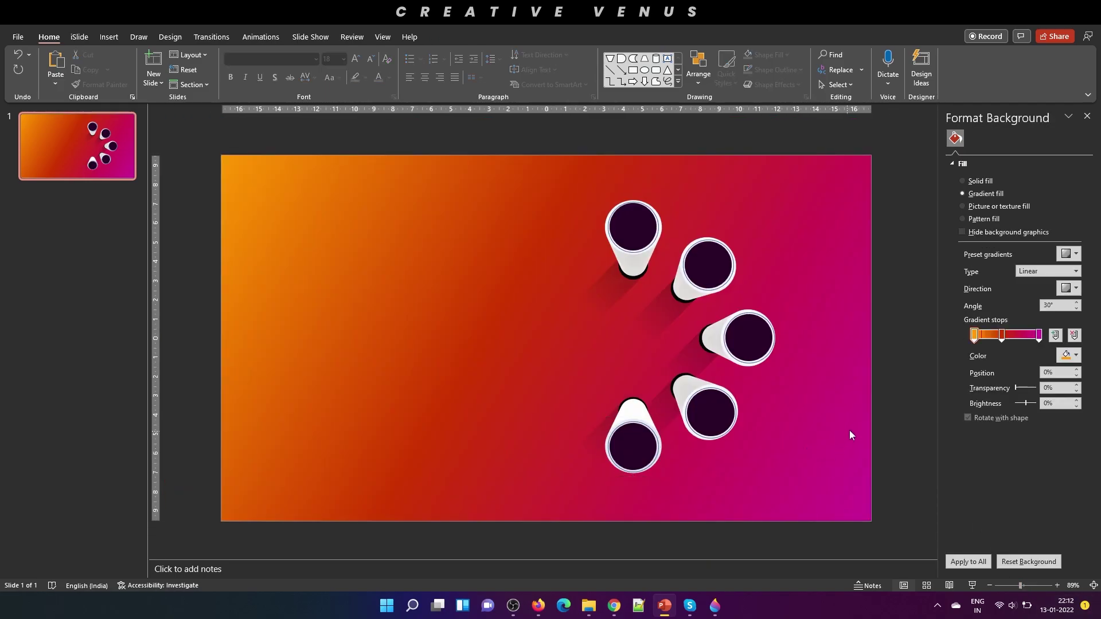
{"action": "left_click", "coordinate": [631, 227]}
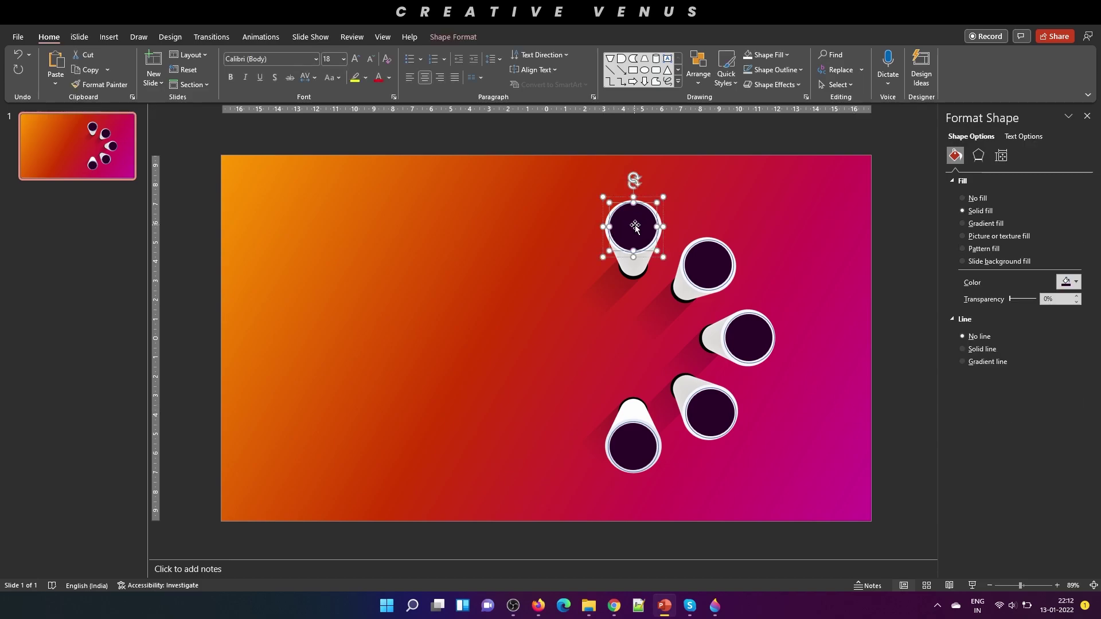
{"action": "left_click_drag", "start_coordinate": [1008, 299], "coordinate": [1028, 298]}
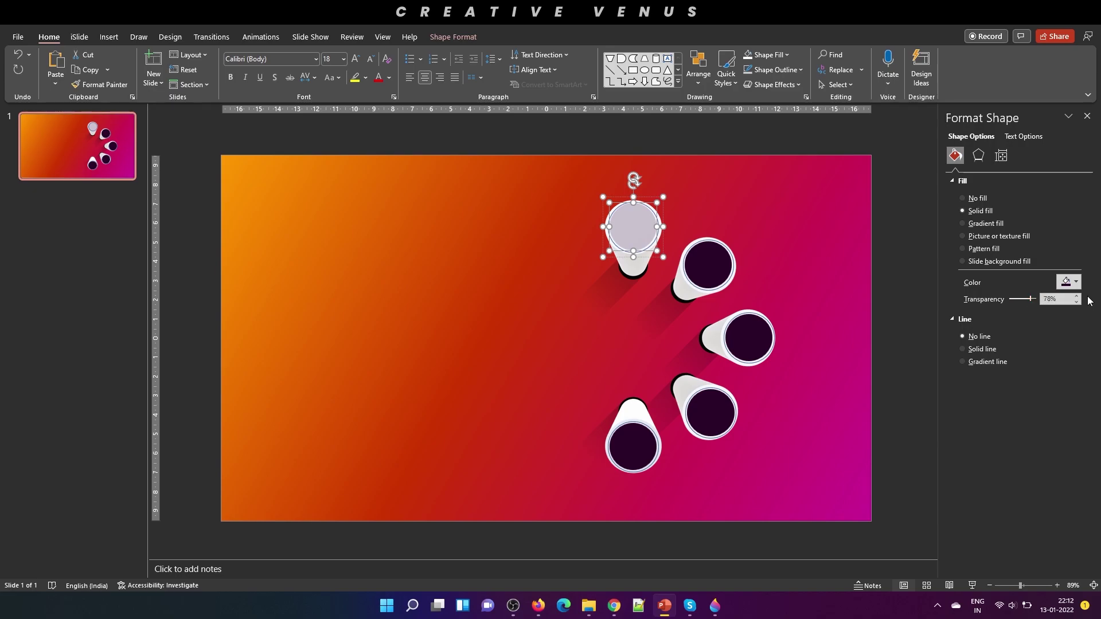
{"action": "left_click", "coordinate": [424, 328]}
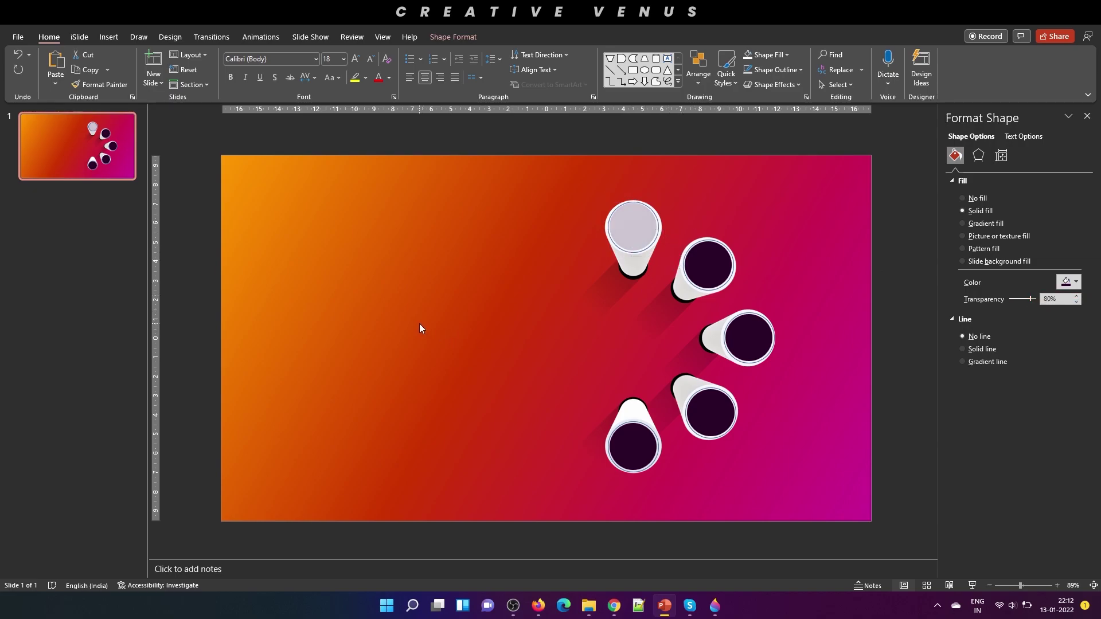
{"action": "left_click", "coordinate": [620, 219]}
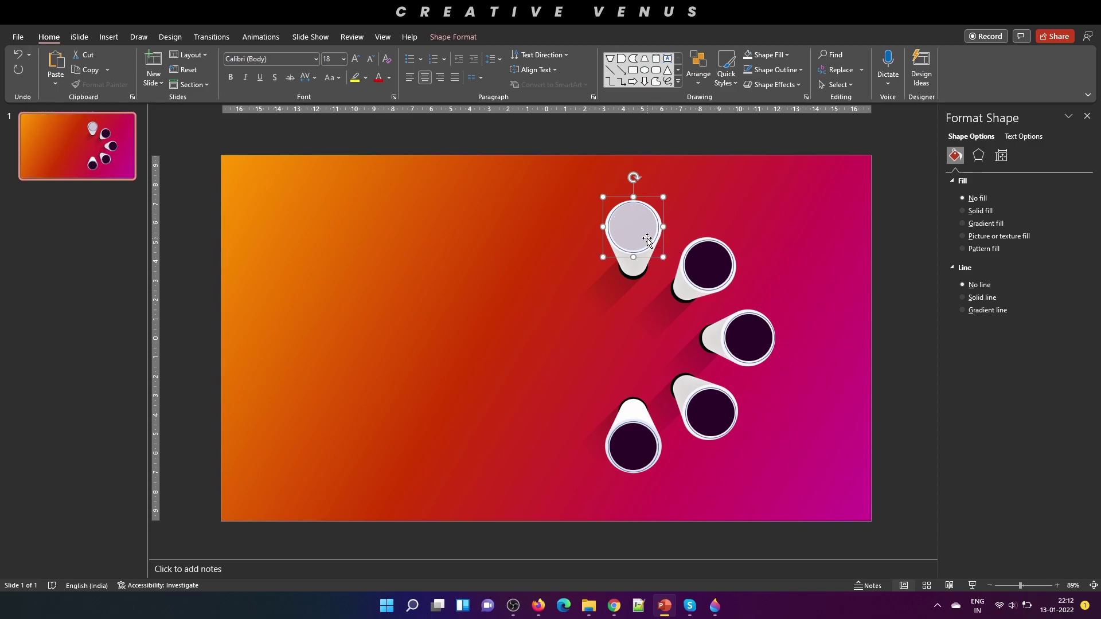
{"action": "left_click", "coordinate": [704, 261]}
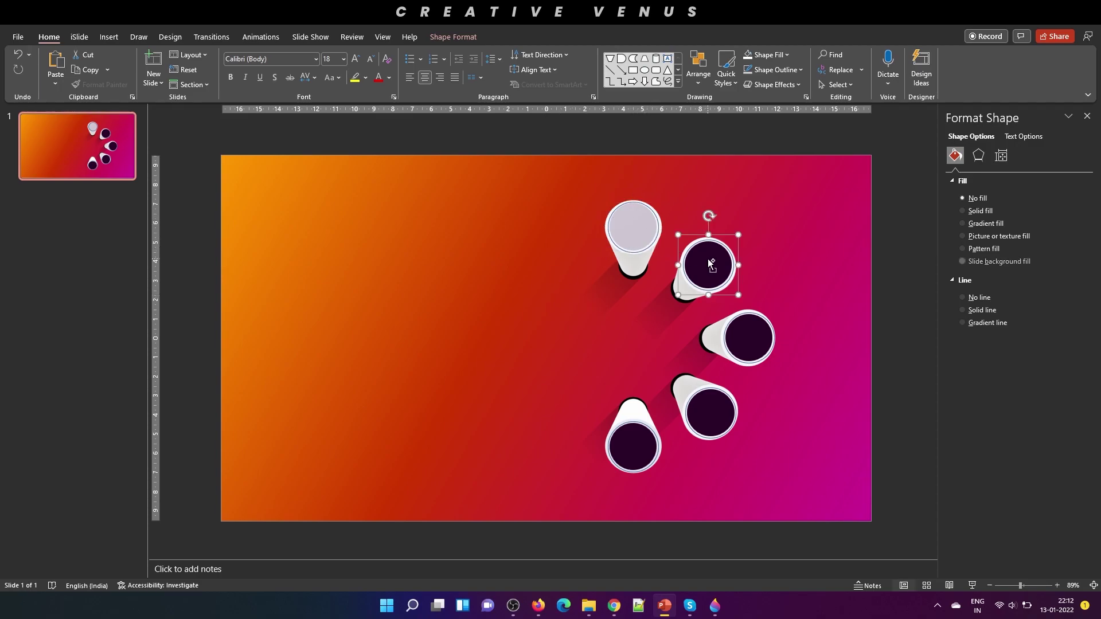
{"action": "left_click", "coordinate": [739, 337]}
{"action": "left_click", "coordinate": [713, 414]}
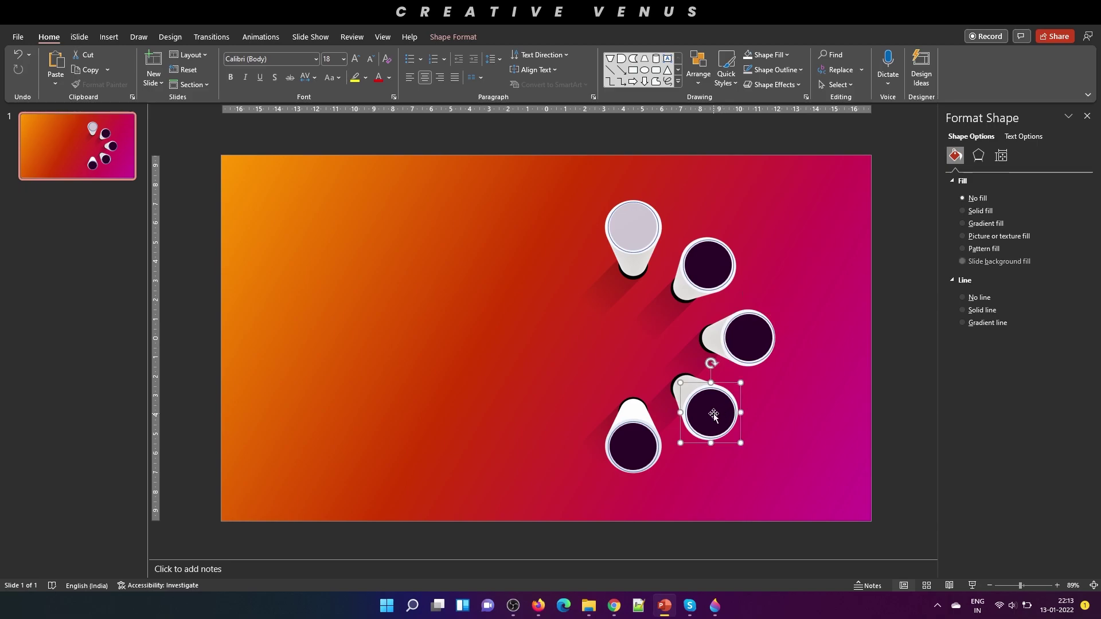
{"action": "left_click", "coordinate": [626, 450]}
{"action": "left_click", "coordinate": [458, 390]}
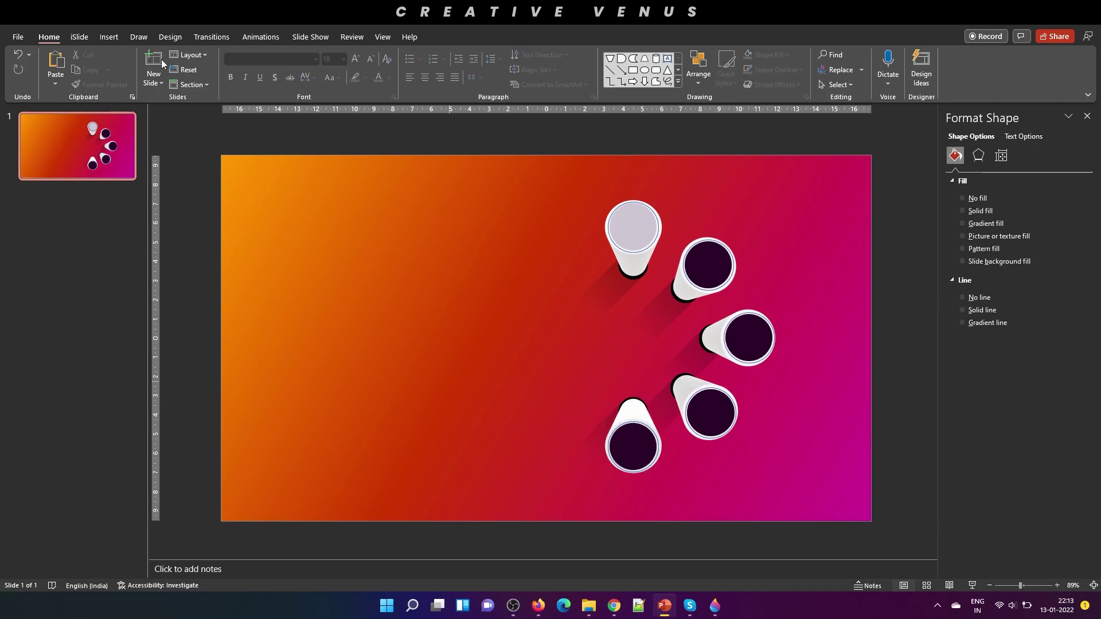
- Format-paint the top circle's light fill onto the other four pillar circles
{"action": "left_click", "coordinate": [631, 223]}
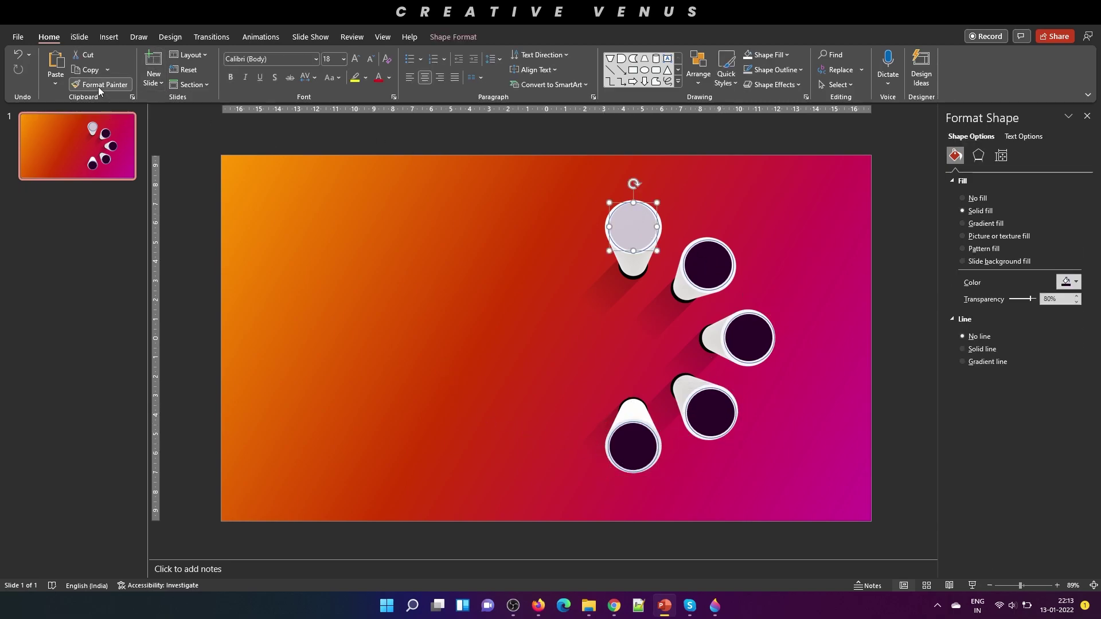
{"action": "left_click", "coordinate": [98, 86]}
{"action": "left_click", "coordinate": [712, 262]}
{"action": "left_click", "coordinate": [751, 337]}
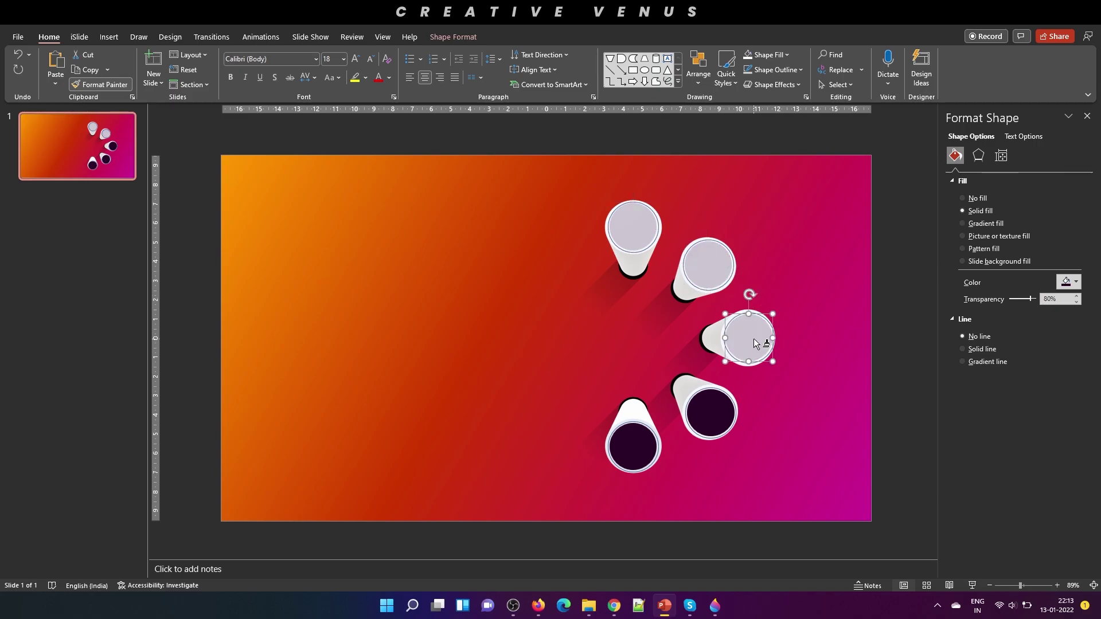
{"action": "left_click", "coordinate": [708, 414]}
{"action": "left_click", "coordinate": [641, 439]}
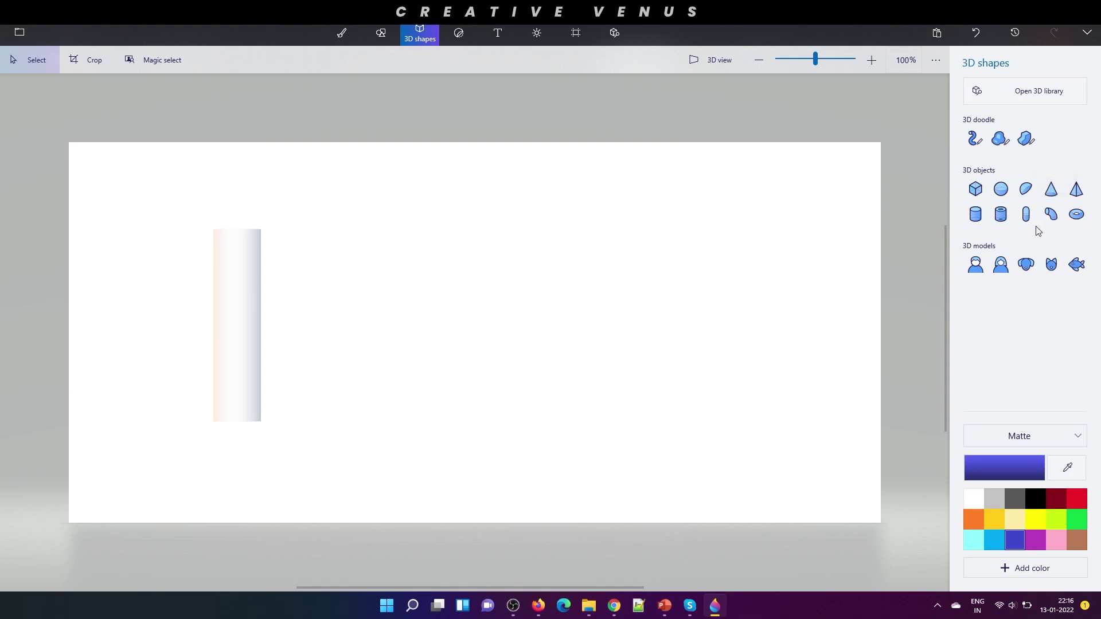
- Draw a 3D sphere in the Paint 3D canvas, colour it white, and copy it
{"action": "left_click", "coordinate": [1001, 196]}
{"action": "left_click_drag", "start_coordinate": [487, 290], "coordinate": [607, 421]}
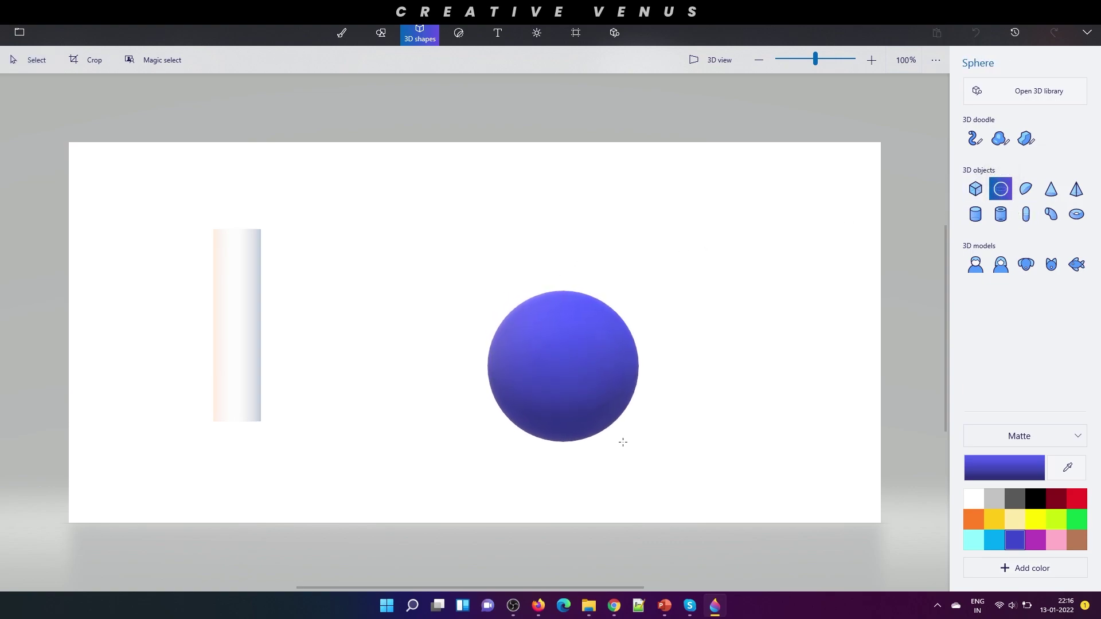
{"action": "left_click", "coordinate": [1052, 101]}
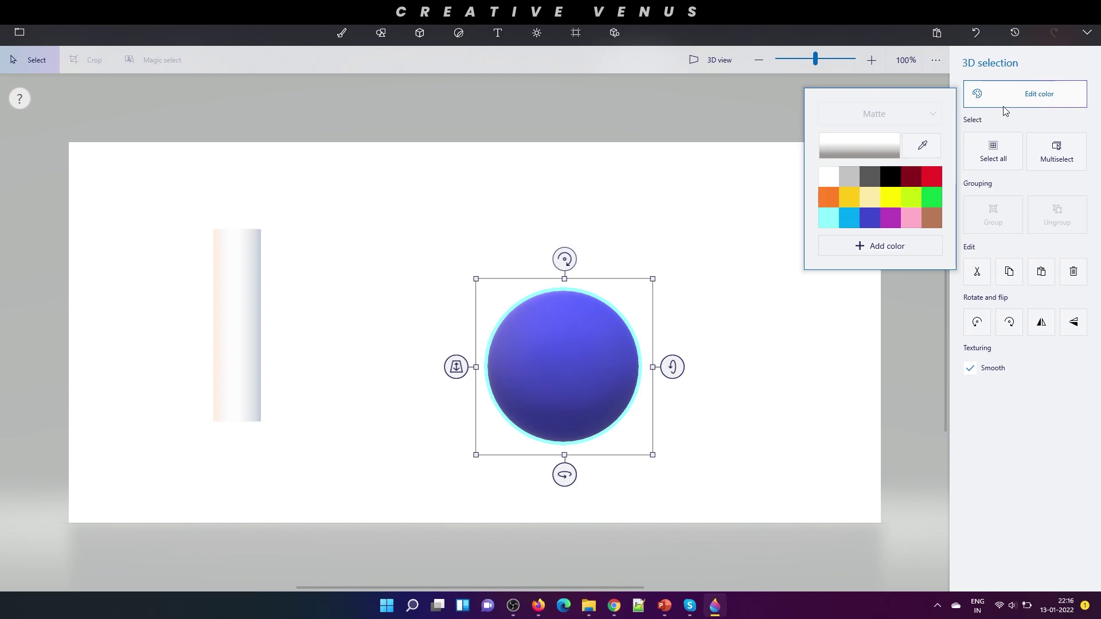
{"action": "left_click", "coordinate": [834, 178]}
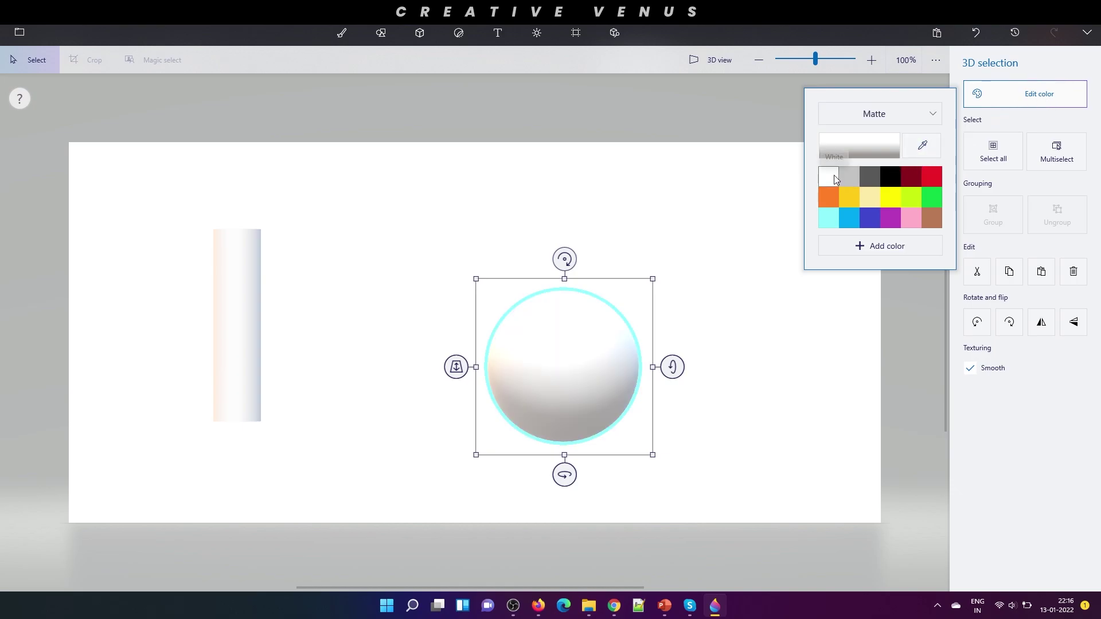
{"action": "key", "text": "ctrl"}
- Paste the white sphere onto the slide's left-centre and enlarge it evenly
{"action": "key", "text": "ctrl+c"}
{"action": "key", "text": "alt+Tab"}
{"action": "key", "text": "ctrl+v"}
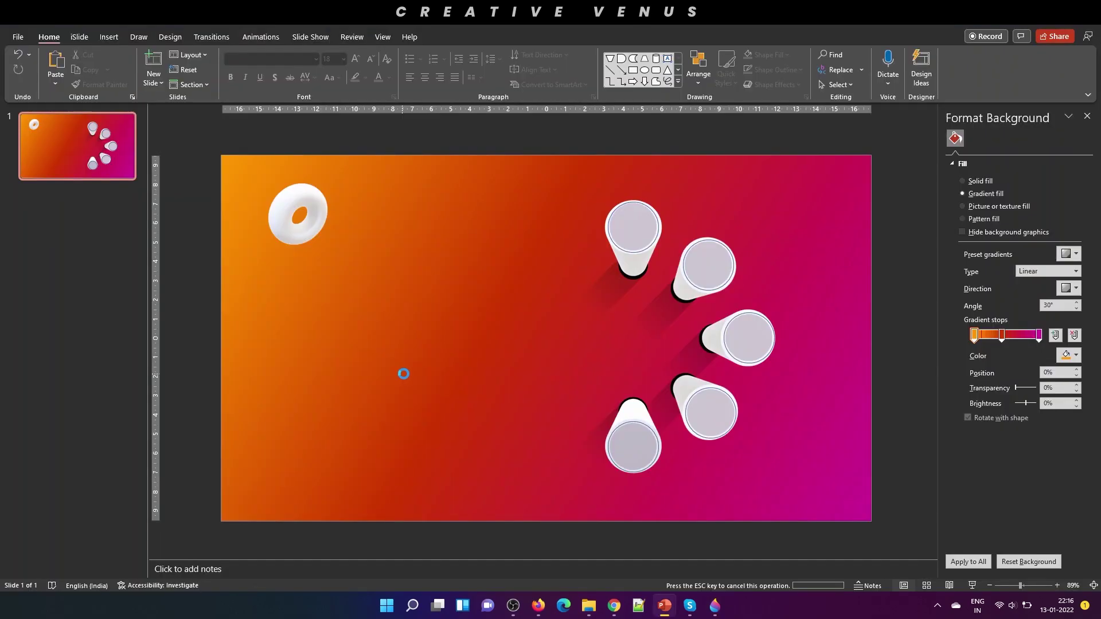
{"action": "left_click_drag", "start_coordinate": [557, 363], "coordinate": [469, 379]}
{"action": "mouse_move", "coordinate": [538, 266]}
{"action": "left_mouse_down"}
{"action": "mouse_move", "coordinate": [545, 245]}
{"action": "mouse_move", "coordinate": [554, 251]}
{"action": "left_mouse_up"}
{"action": "left_click_drag", "start_coordinate": [492, 395], "coordinate": [498, 389]}
- Move the donut model slightly right and down
{"action": "left_click", "coordinate": [298, 224]}
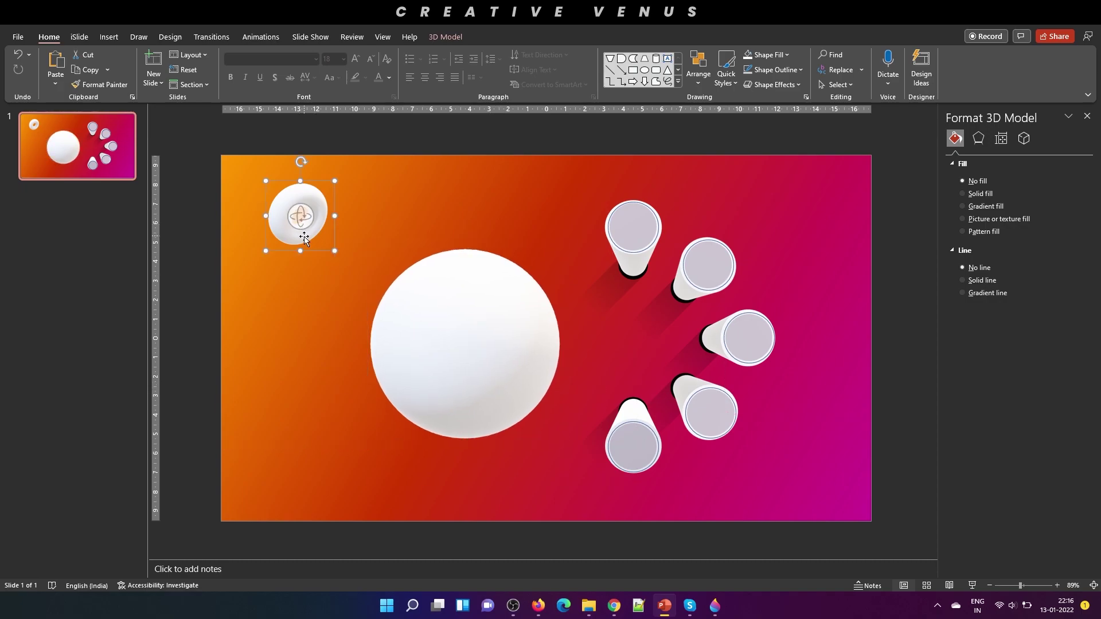
{"action": "left_click_drag", "start_coordinate": [304, 238], "coordinate": [338, 256]}
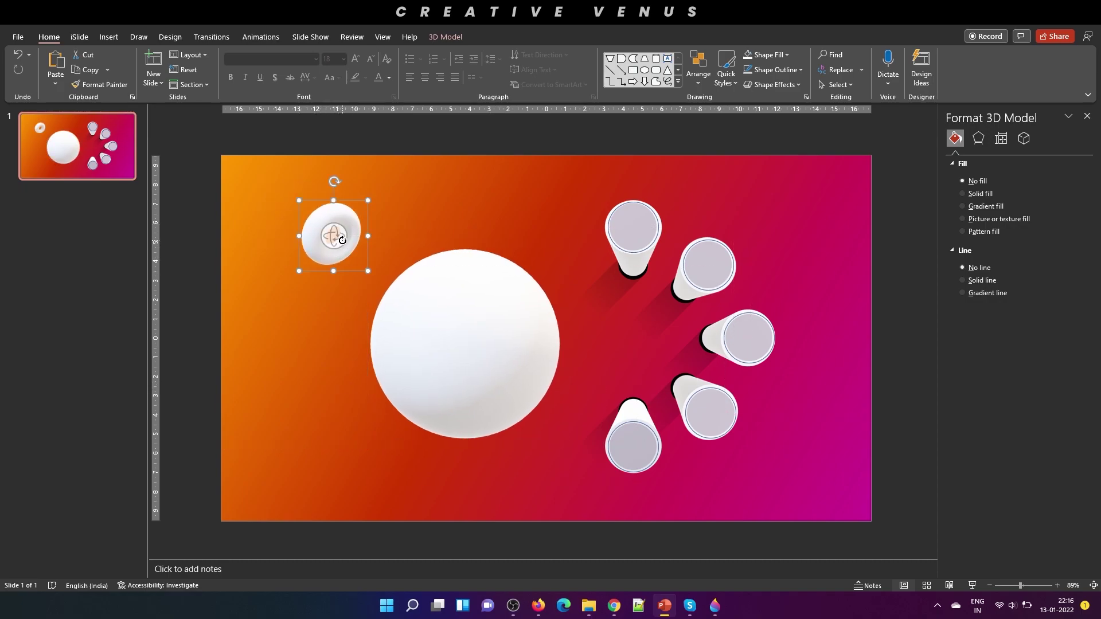
{"action": "left_click", "coordinate": [348, 431]}
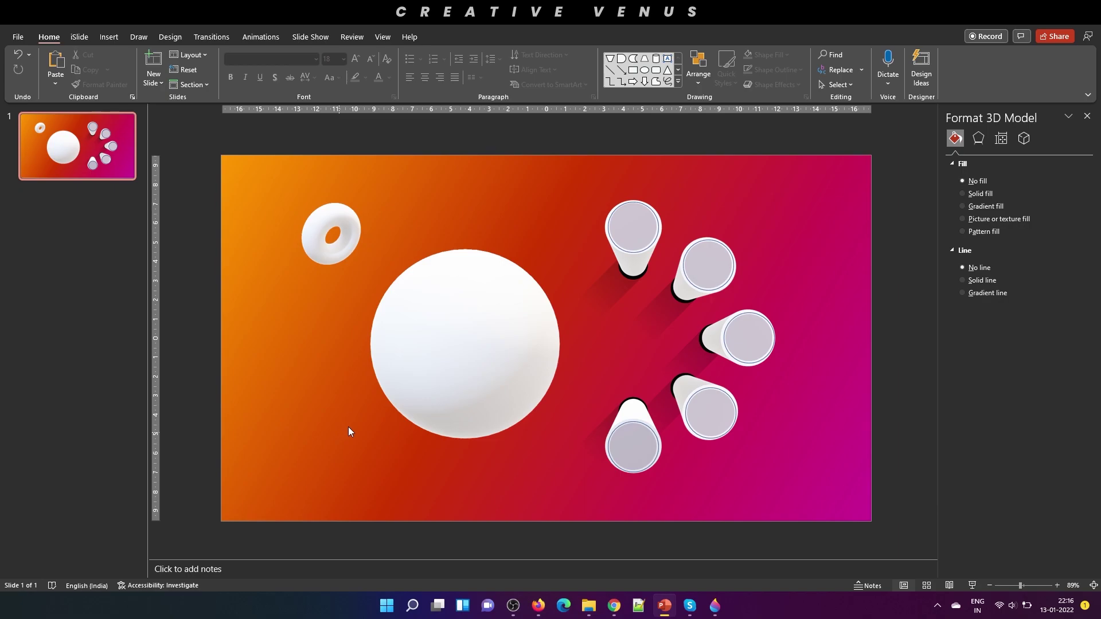
- Position a pillar-style long shadow over the sphere's lower-left
{"action": "left_click", "coordinate": [588, 301]}
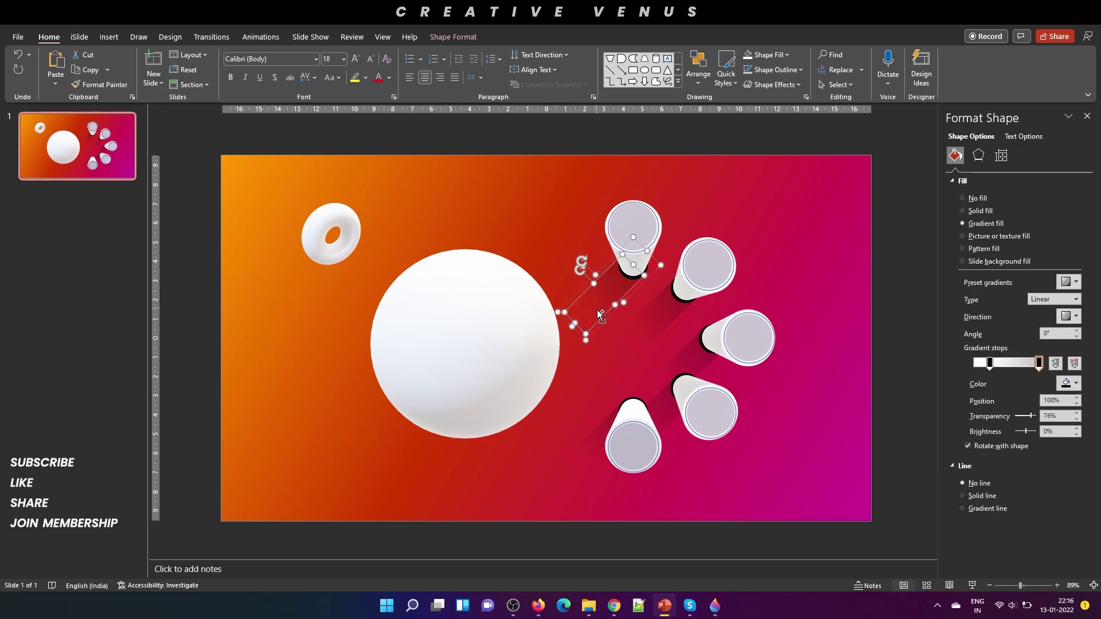
{"action": "left_click_drag", "start_coordinate": [599, 312], "coordinate": [459, 484]}
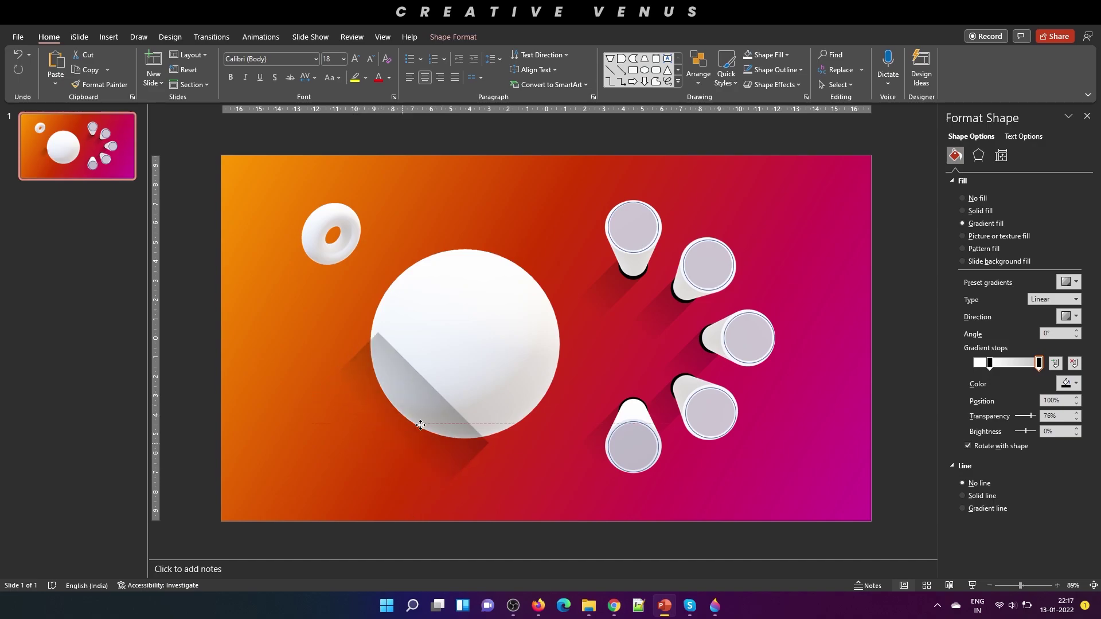
{"action": "mouse_move", "coordinate": [436, 436]}
{"action": "left_mouse_down"}
{"action": "mouse_move", "coordinate": [438, 406]}
{"action": "mouse_move", "coordinate": [441, 416]}
{"action": "left_mouse_up"}
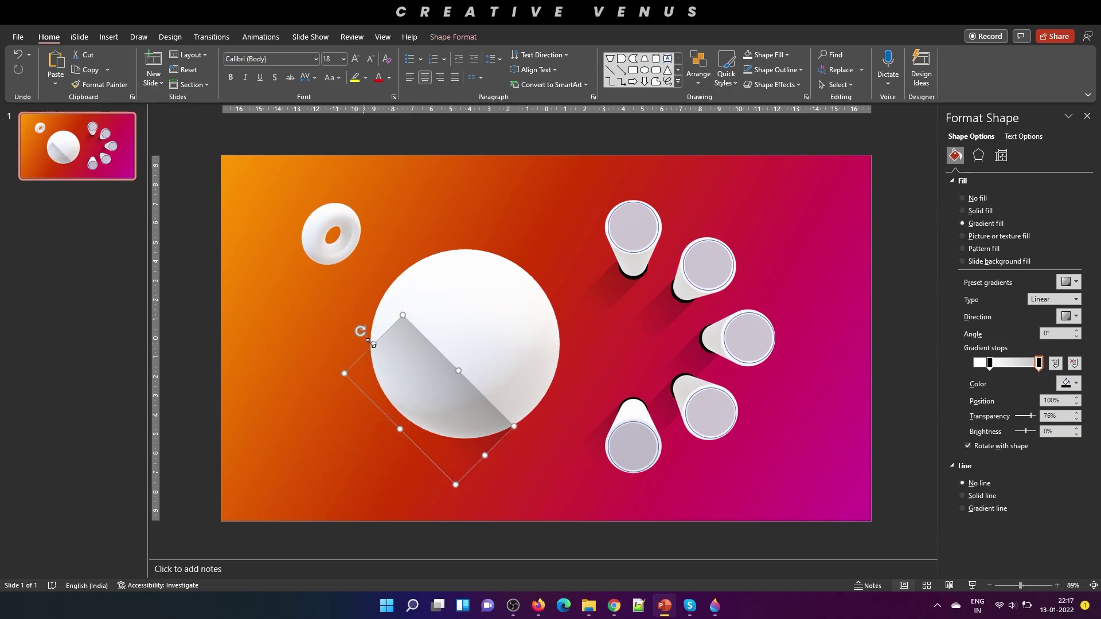
{"action": "left_click", "coordinate": [368, 323]}
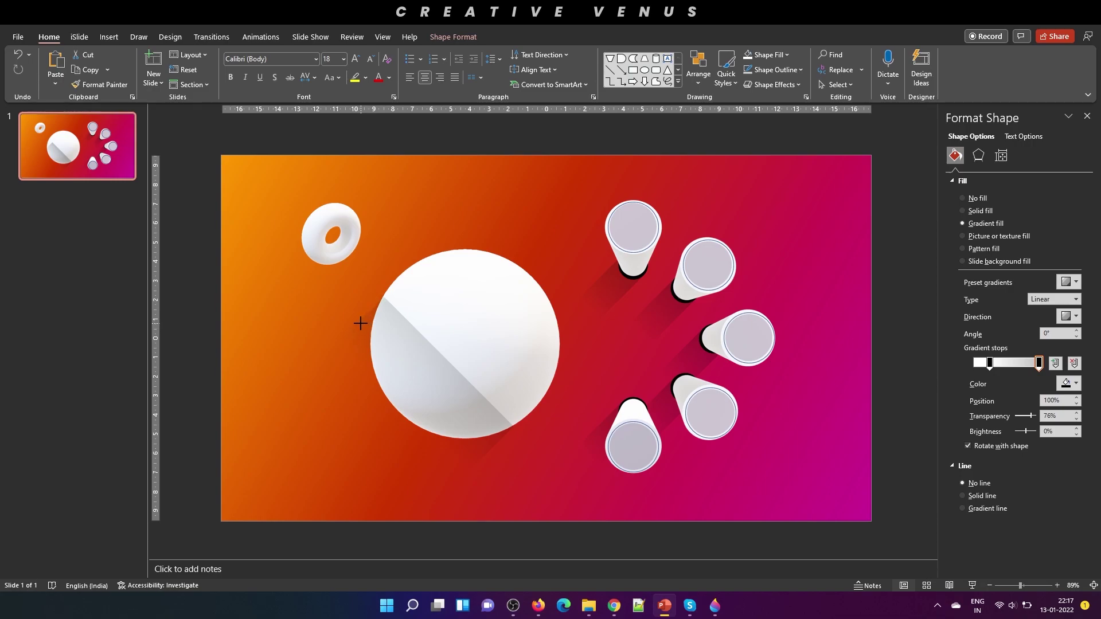
{"action": "left_click", "coordinate": [350, 376]}
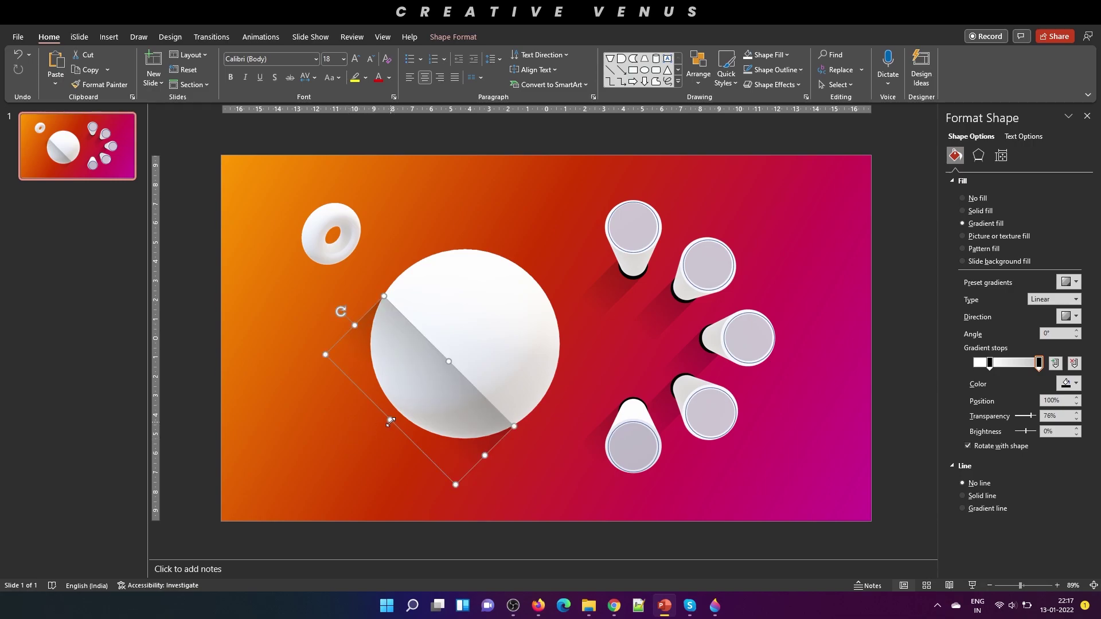
{"action": "left_click", "coordinate": [330, 445]}
- Bring the white sphere to front so the shadow sits behind it
{"action": "scroll", "coordinate": [304, 469], "scroll_direction": "down", "scroll_amount": 1}
{"action": "left_click", "coordinate": [324, 467]}
{"action": "left_click", "coordinate": [506, 489]}
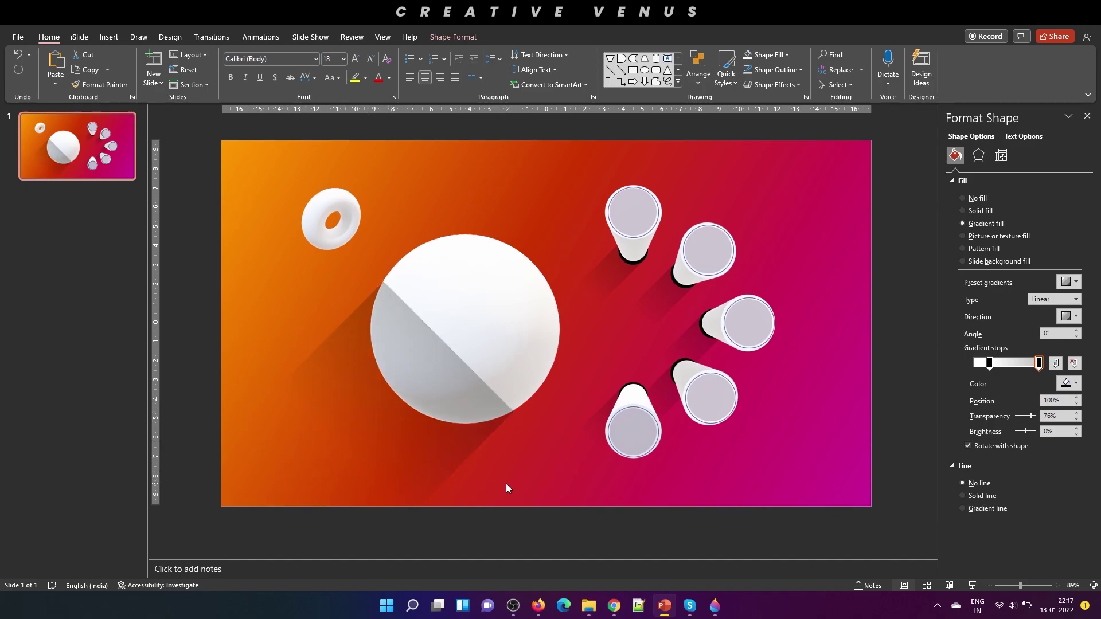
{"action": "left_click", "coordinate": [474, 330]}
{"action": "right_click", "coordinate": [481, 331]}
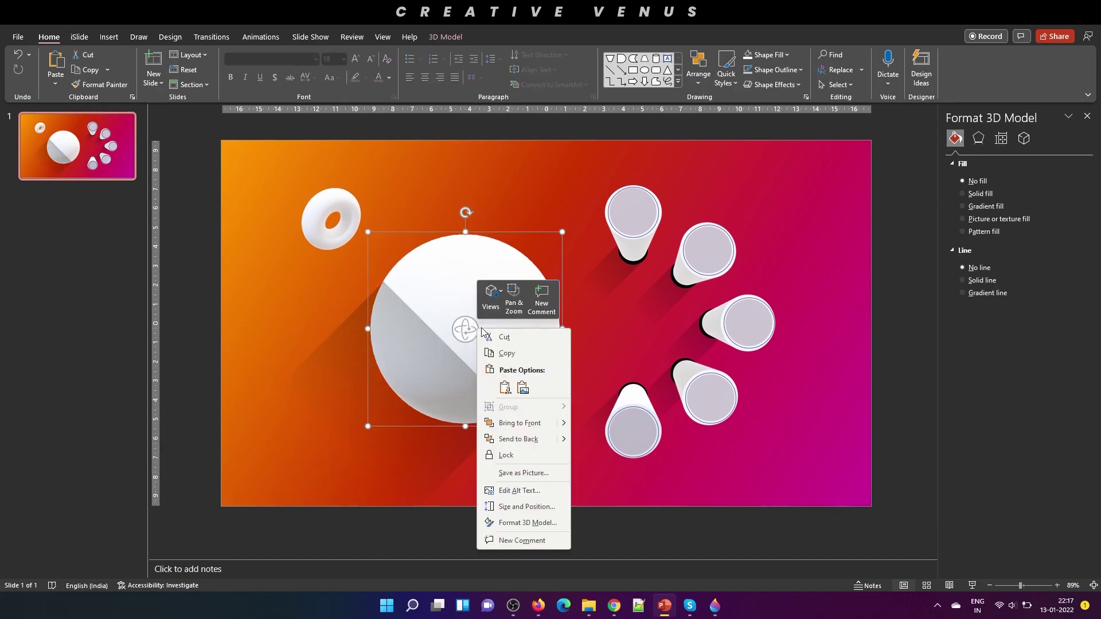
{"action": "left_click", "coordinate": [516, 423]}
{"action": "left_click", "coordinate": [537, 484]}
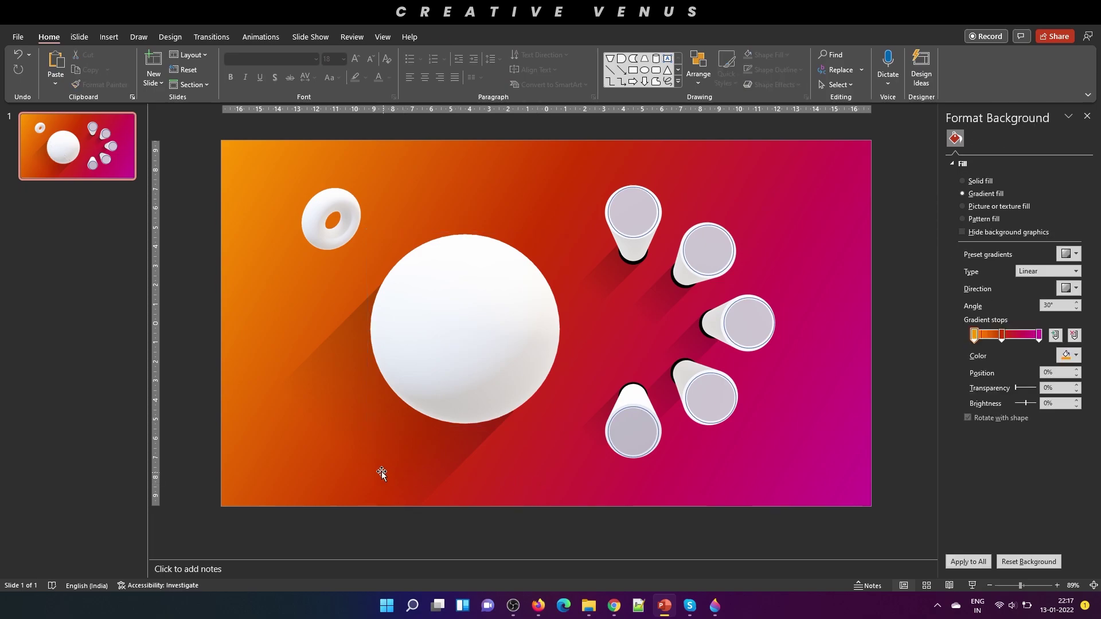
- Set the donut against the sphere's upper left and apply the Swing animation
{"action": "left_click_drag", "start_coordinate": [332, 223], "coordinate": [815, 402]}
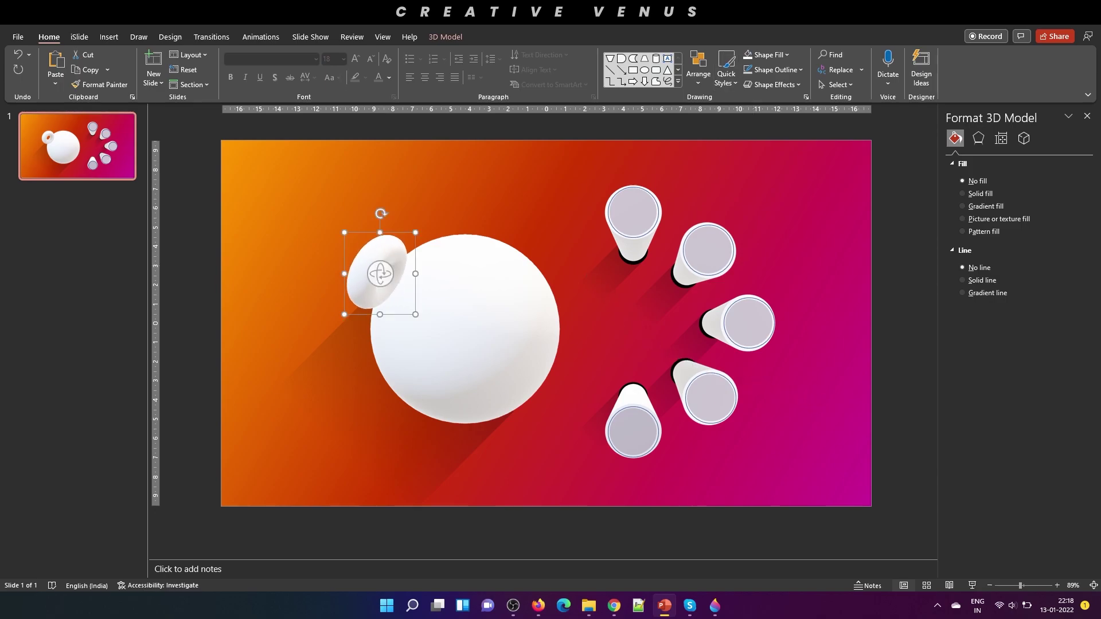
{"action": "left_click", "coordinate": [437, 39]}
{"action": "left_click", "coordinate": [260, 38]}
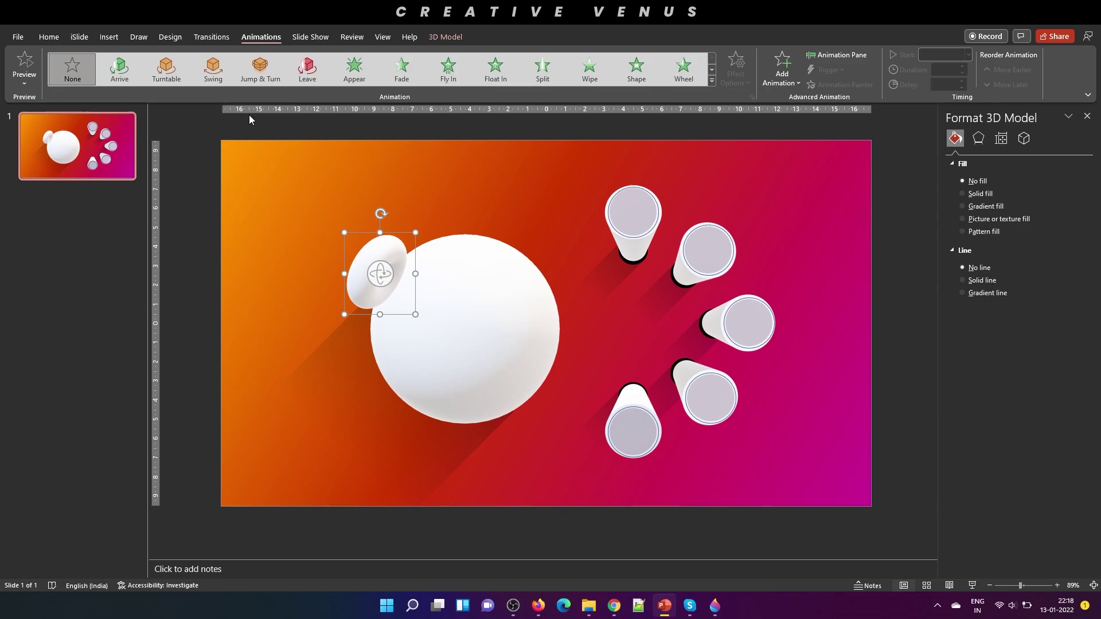
{"action": "left_click", "coordinate": [213, 70]}
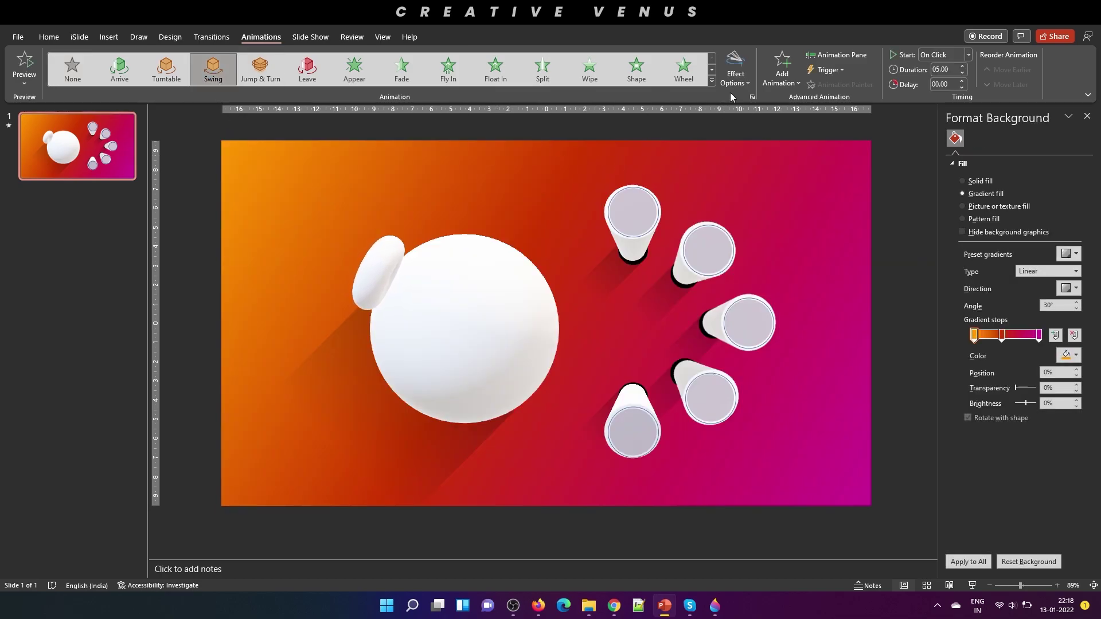
- Set the Swing to repeat Until End of Slide and start With Previous
{"action": "left_click", "coordinate": [841, 57]}
{"action": "left_click", "coordinate": [1062, 154]}
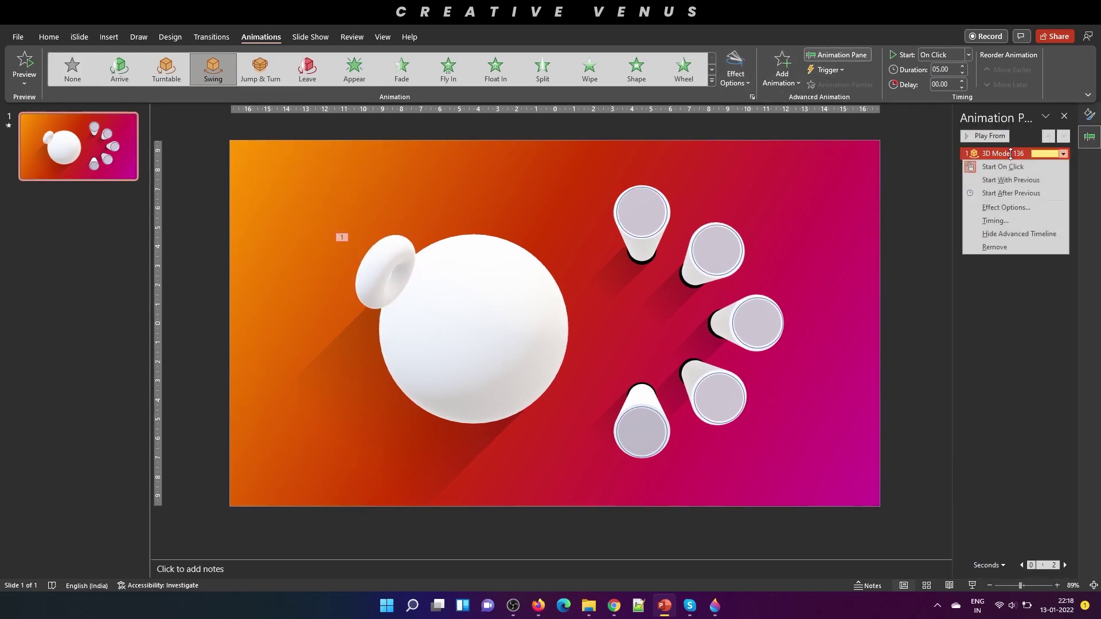
{"action": "left_click", "coordinate": [1008, 207]}
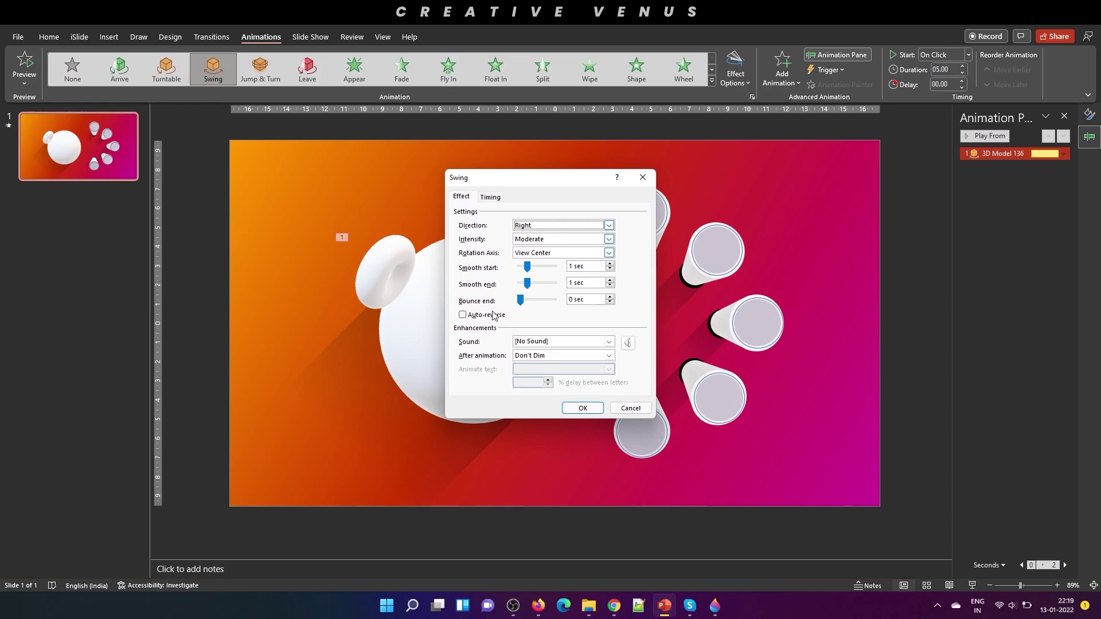
{"action": "left_click", "coordinate": [486, 315]}
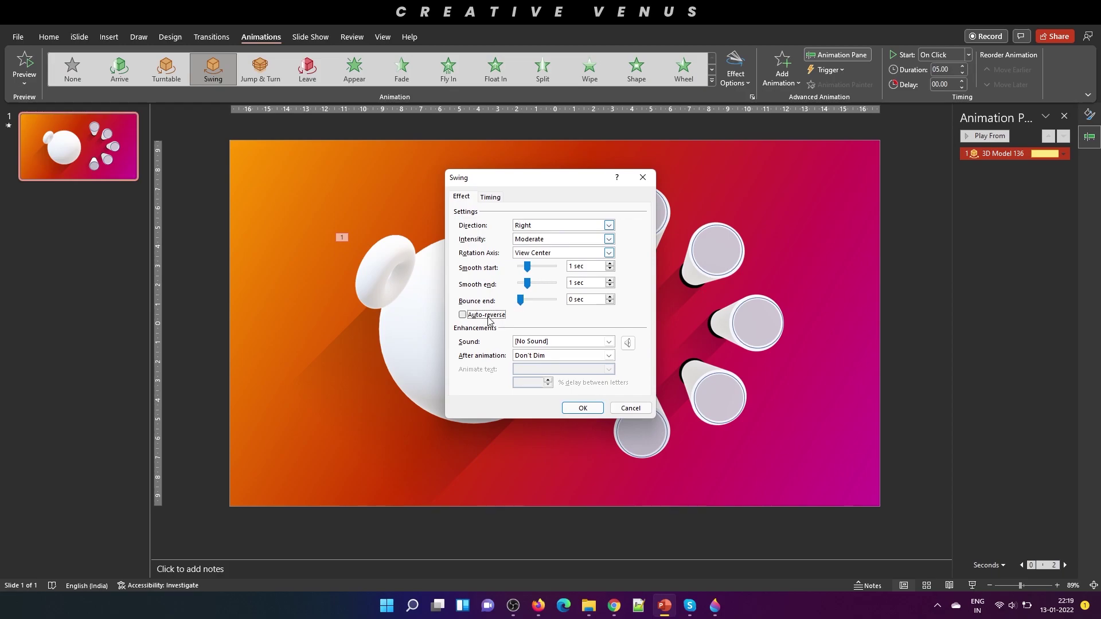
{"action": "left_click", "coordinate": [500, 198]}
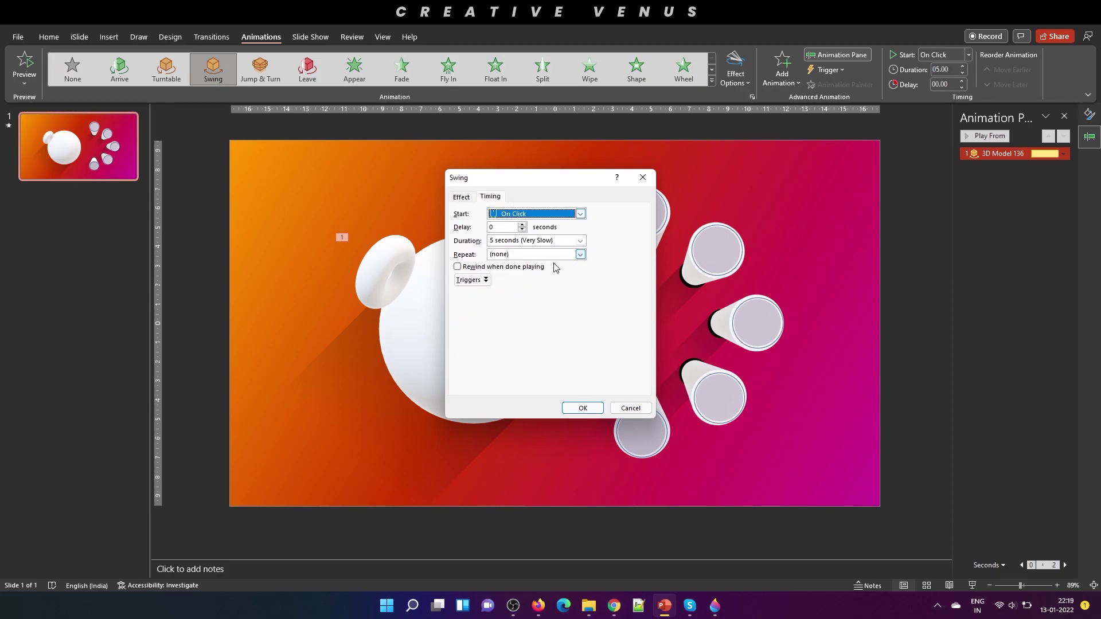
{"action": "left_click", "coordinate": [580, 254]}
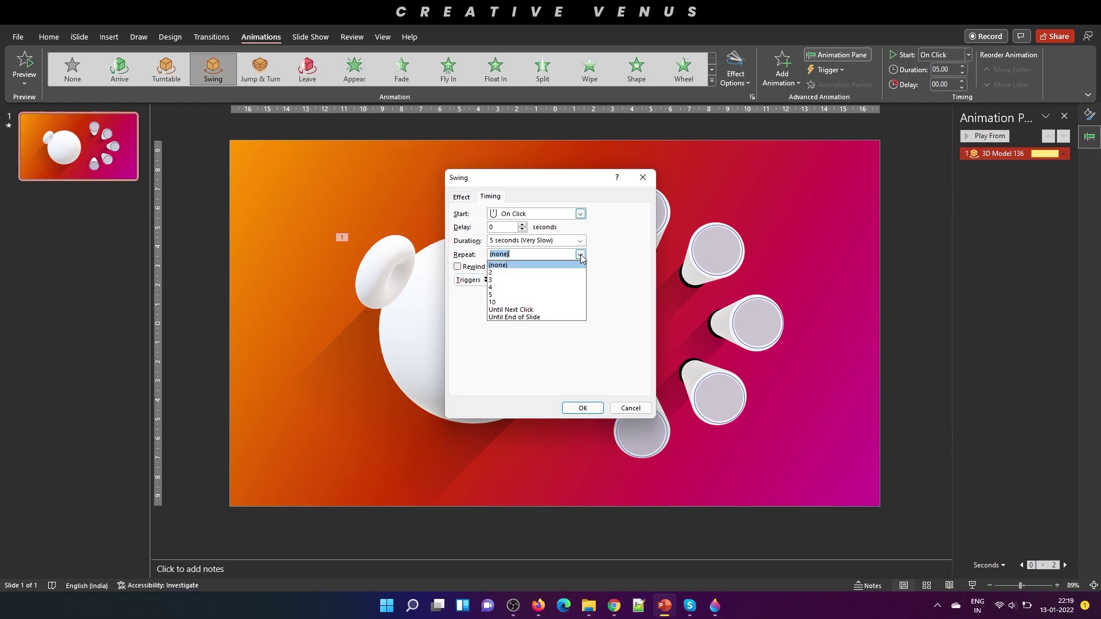
{"action": "left_click", "coordinate": [515, 317]}
{"action": "left_click", "coordinate": [582, 407]}
{"action": "left_click", "coordinate": [953, 56]}
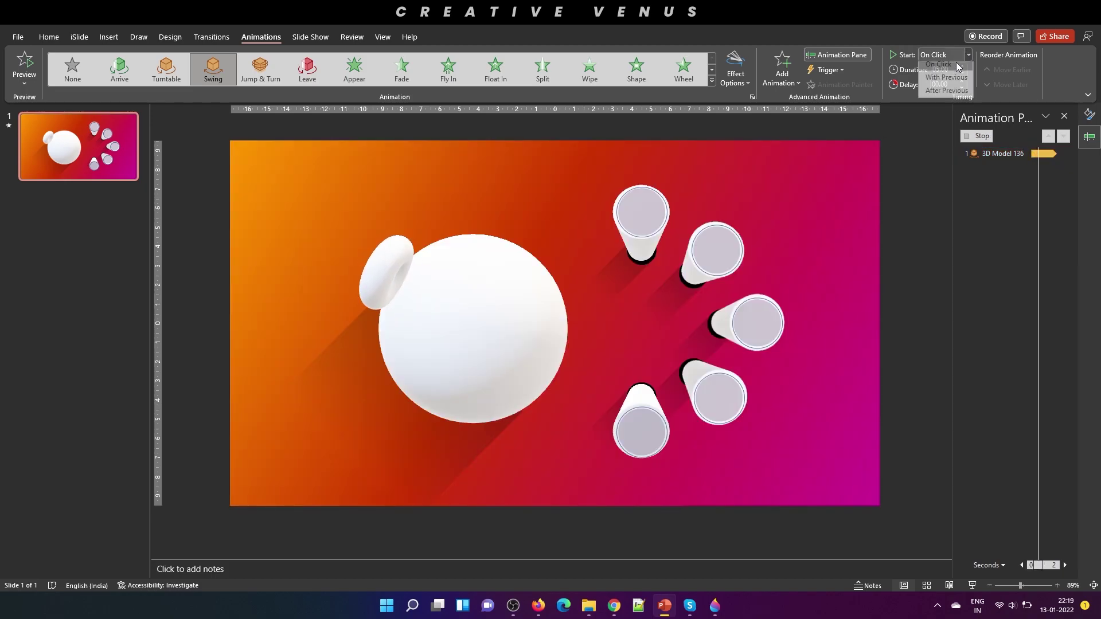
{"action": "left_click", "coordinate": [945, 83]}
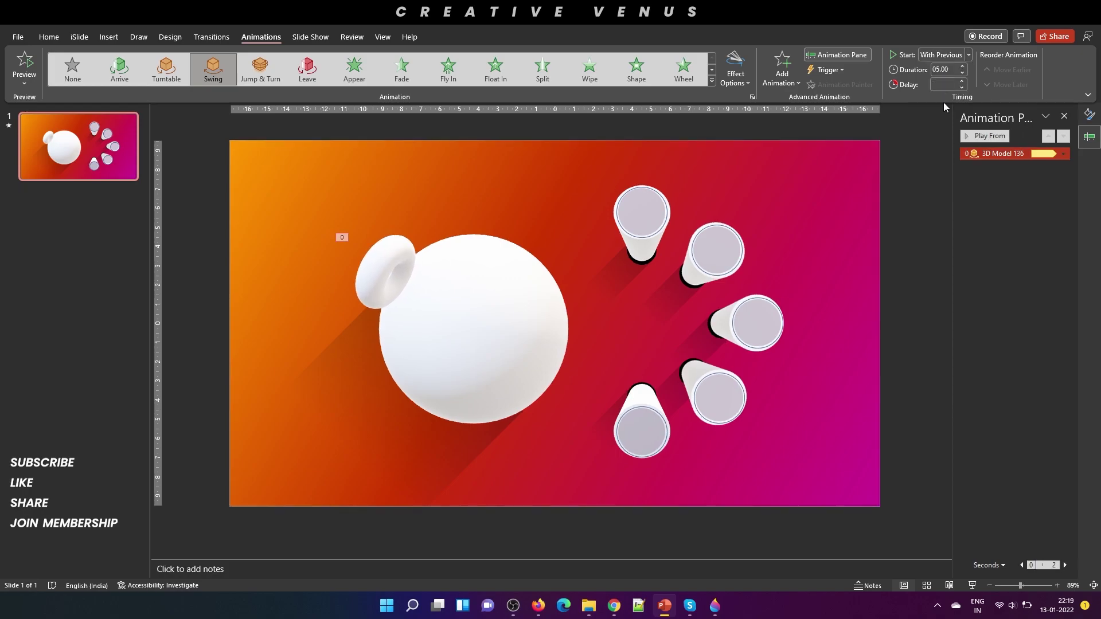
- Preview the swinging ring in the slide show, then exit back to editing
{"action": "left_click", "coordinate": [972, 585]}
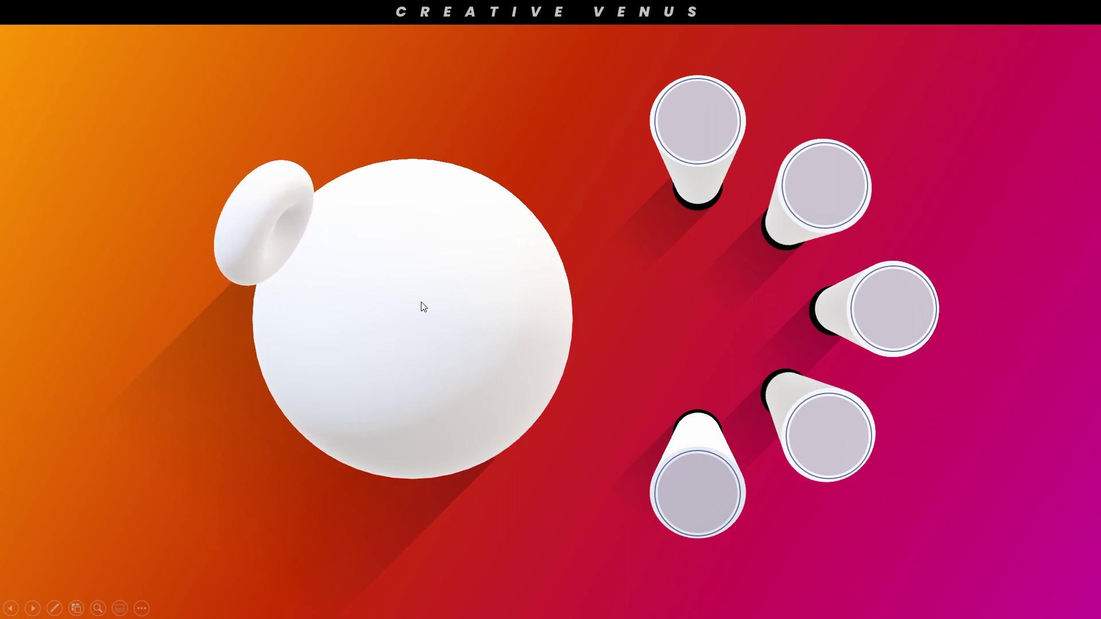
{"action": "key", "text": "Escape"}
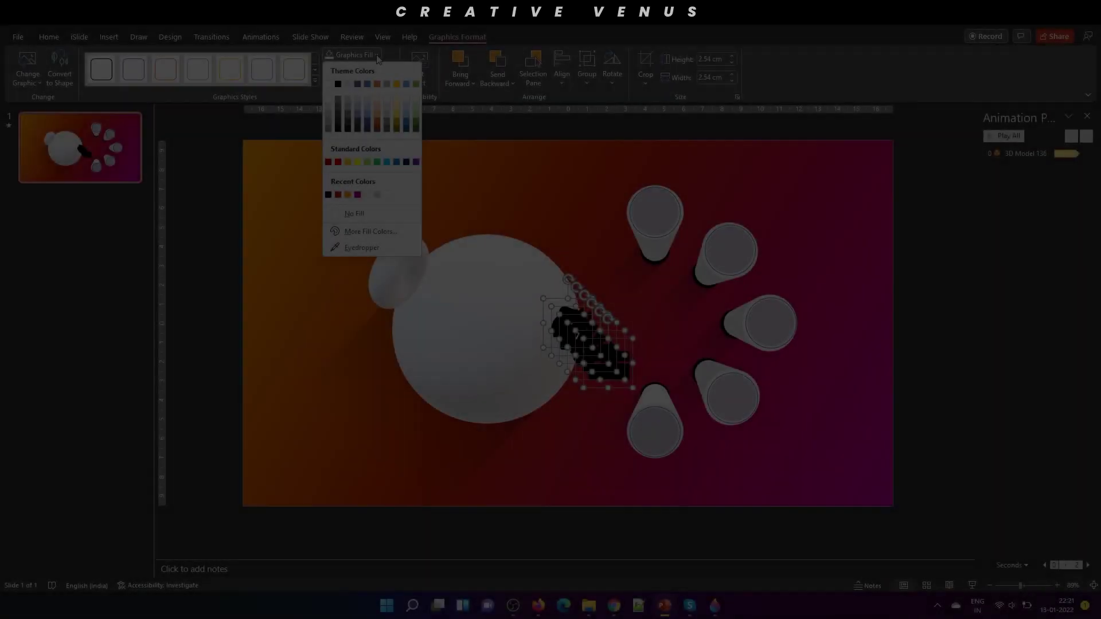
- Shrink the cluster of black icons down to 1.6 cm
{"action": "left_click", "coordinate": [376, 54]}
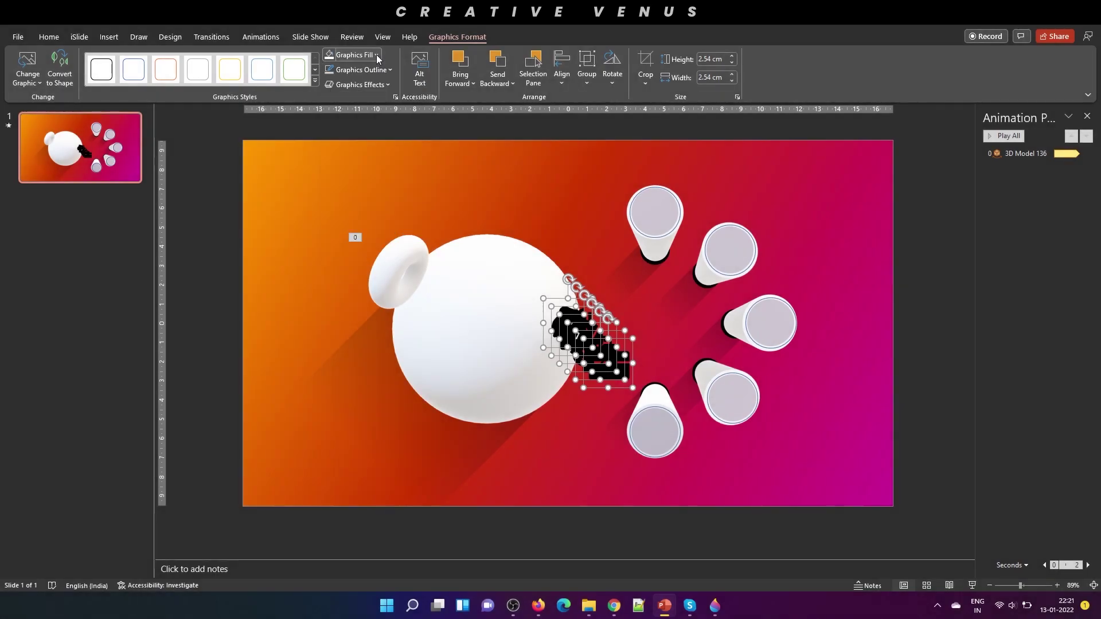
{"action": "left_click", "coordinate": [731, 62]}
{"action": "left_click", "coordinate": [731, 62]}
{"action": "left_click", "coordinate": [731, 62]}
{"action": "left_click", "coordinate": [731, 62]}
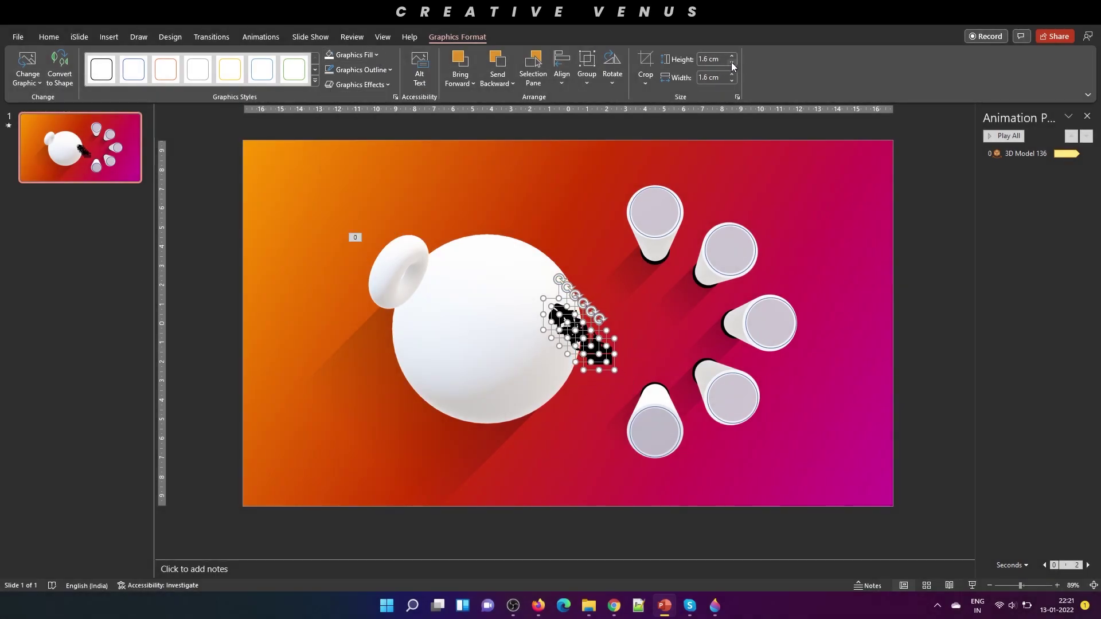
- Place the briefcase and other icons on the pillar tops and the aperture icon on the sphere
{"action": "left_click", "coordinate": [664, 327]}
{"action": "left_click", "coordinate": [594, 355]}
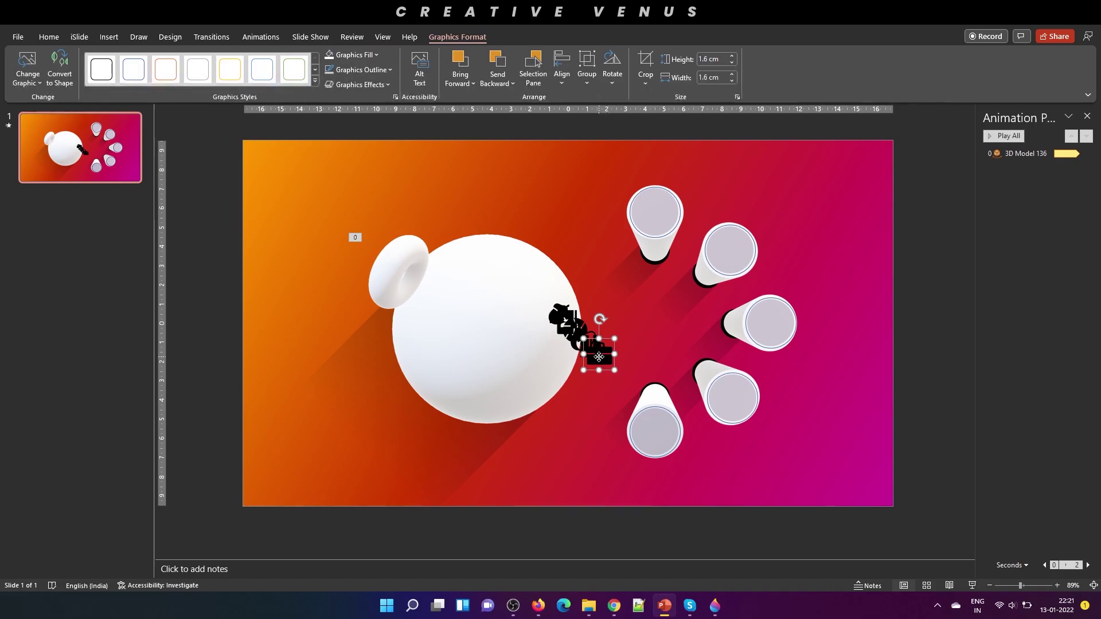
{"action": "left_click_drag", "start_coordinate": [594, 356], "coordinate": [734, 403]}
{"action": "left_click_drag", "start_coordinate": [591, 342], "coordinate": [772, 322]}
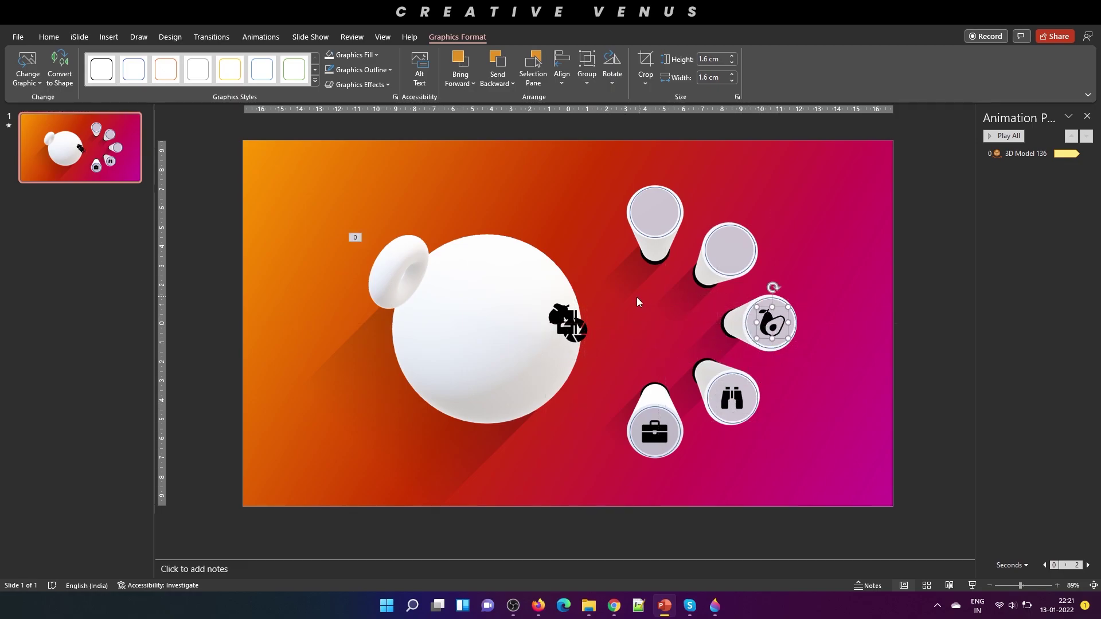
{"action": "left_click_drag", "start_coordinate": [570, 321], "coordinate": [654, 214]}
- Select the pillar-top icons, including the contact and avocado icons, together
{"action": "left_click", "coordinate": [591, 326]}
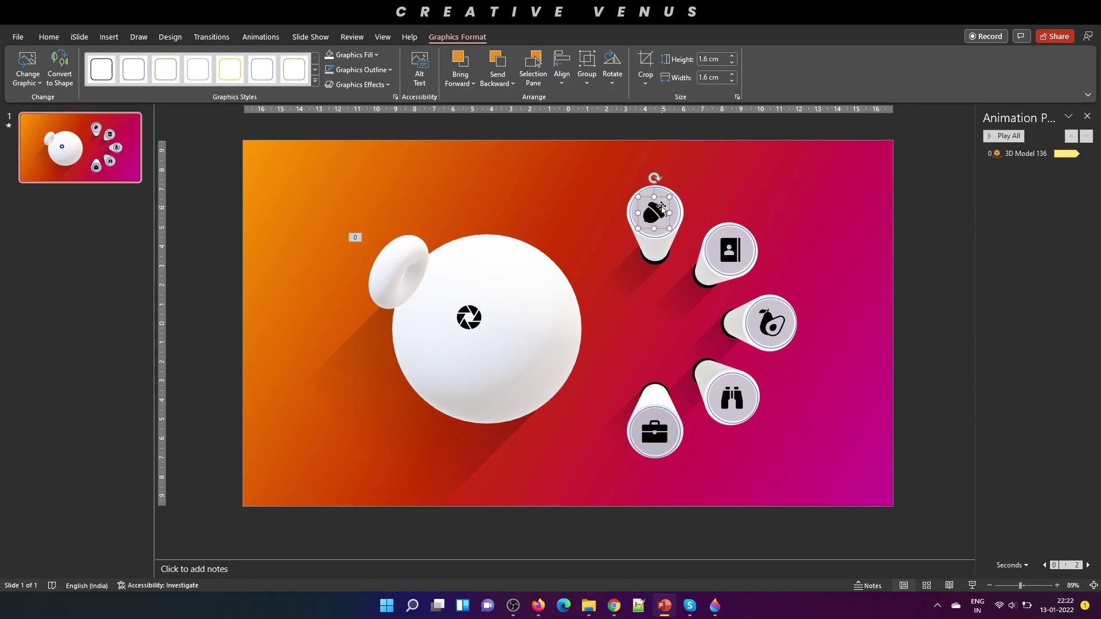
{"action": "left_click", "coordinate": [737, 257], "text": "shift"}
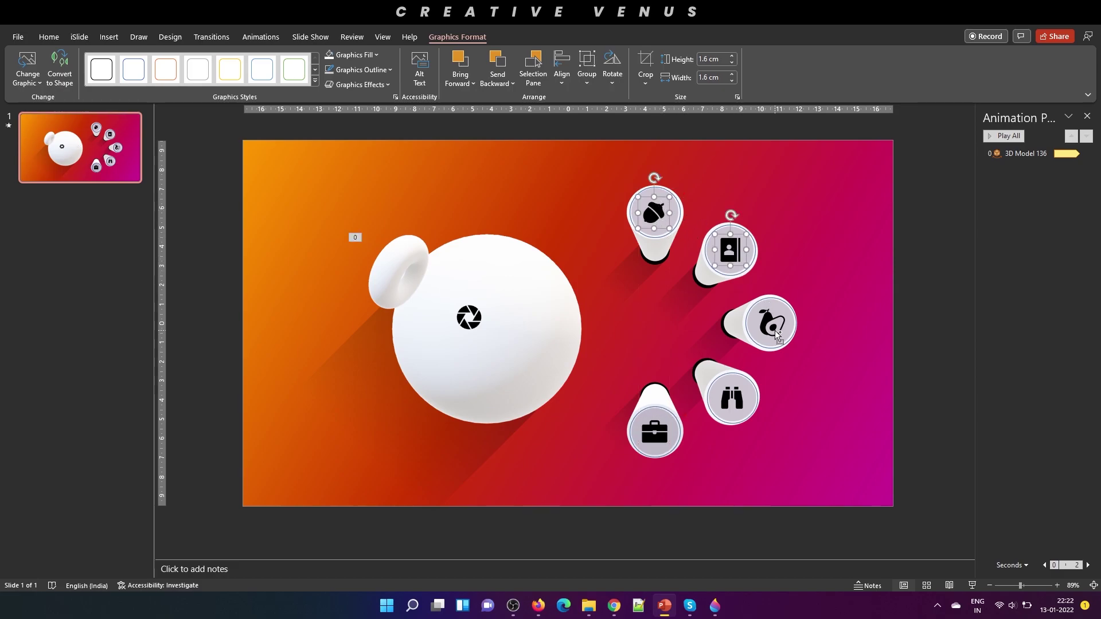
{"action": "left_click", "coordinate": [771, 327], "text": "shift"}
{"action": "left_click", "coordinate": [654, 434], "text": "shift"}
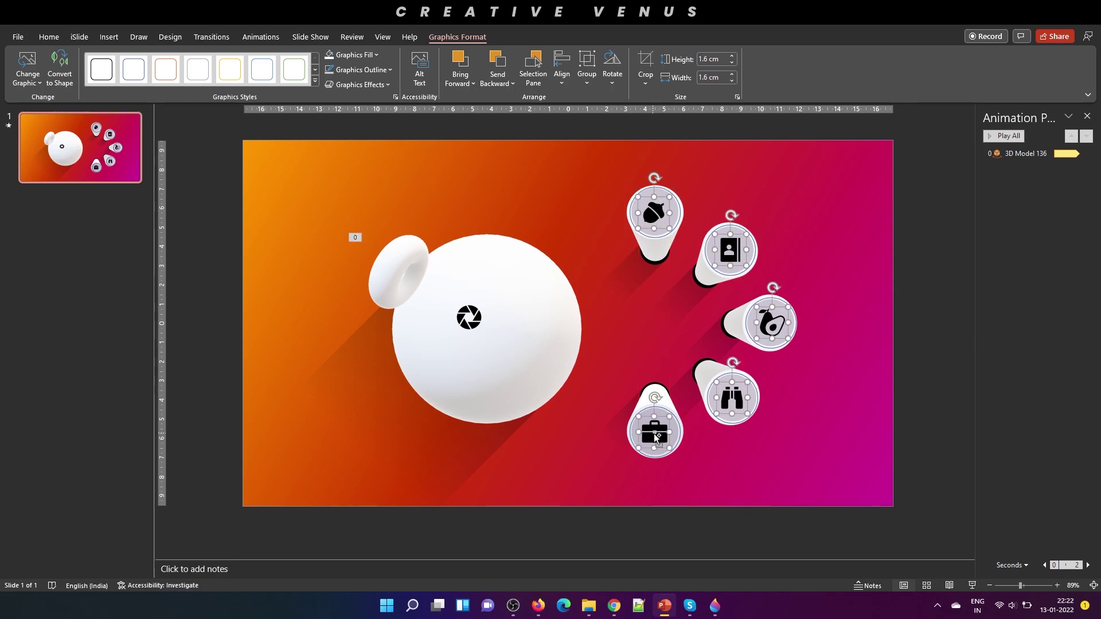
- Open Format Graphic for the pillar icons, add slight transparency, and try red then dark purple fills
{"action": "right_click", "coordinate": [654, 434]}
{"action": "left_click", "coordinate": [947, 172]}
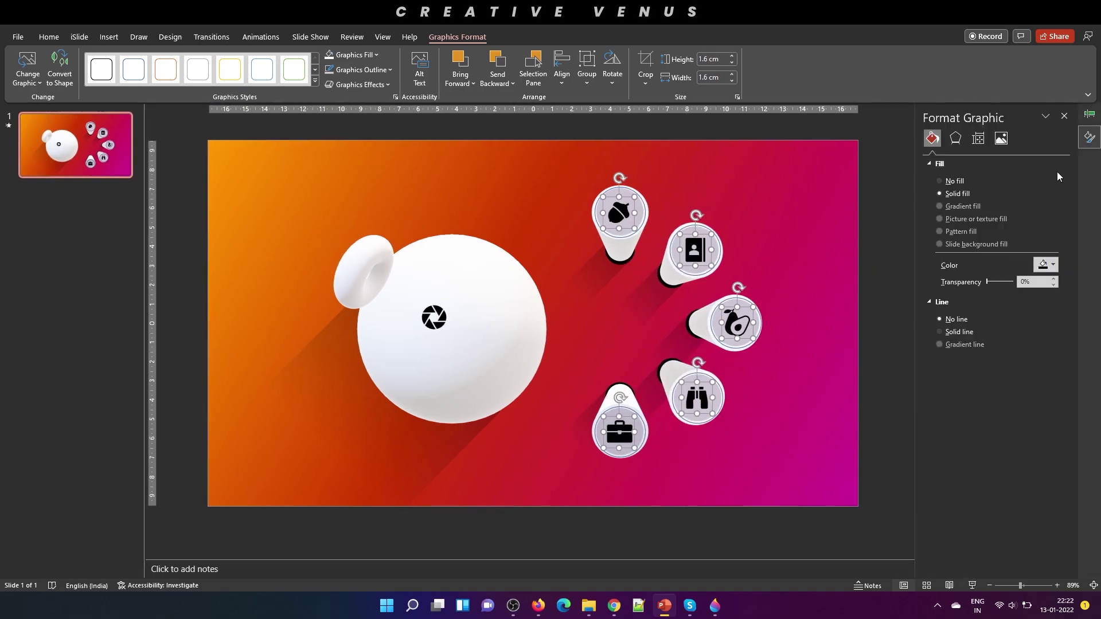
{"action": "left_click_drag", "start_coordinate": [1000, 285], "coordinate": [993, 280]}
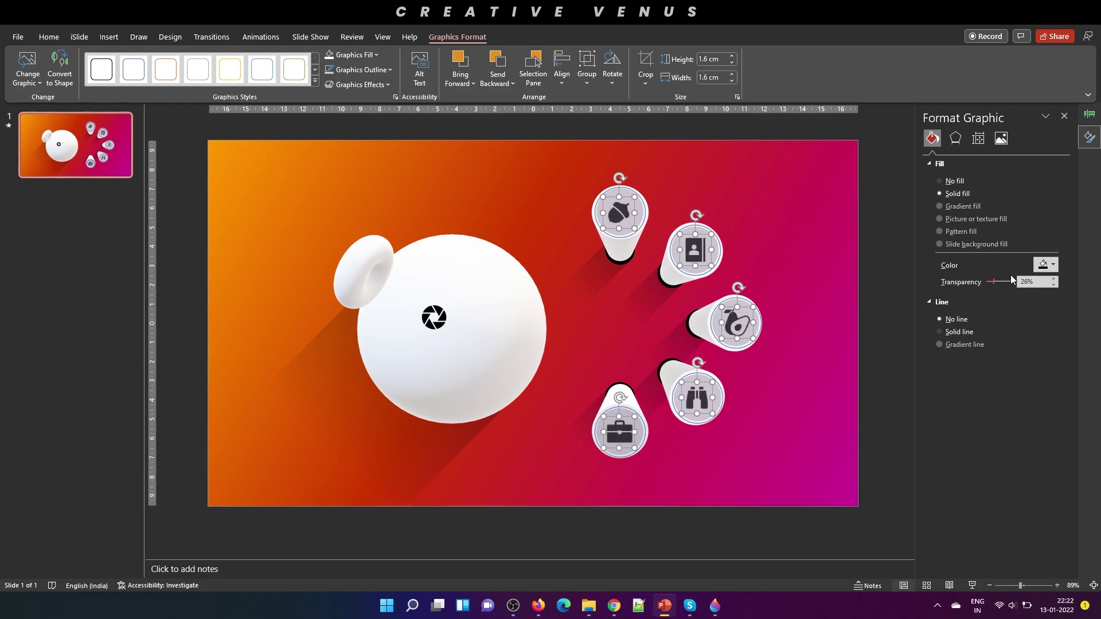
{"action": "left_click", "coordinate": [1045, 265]}
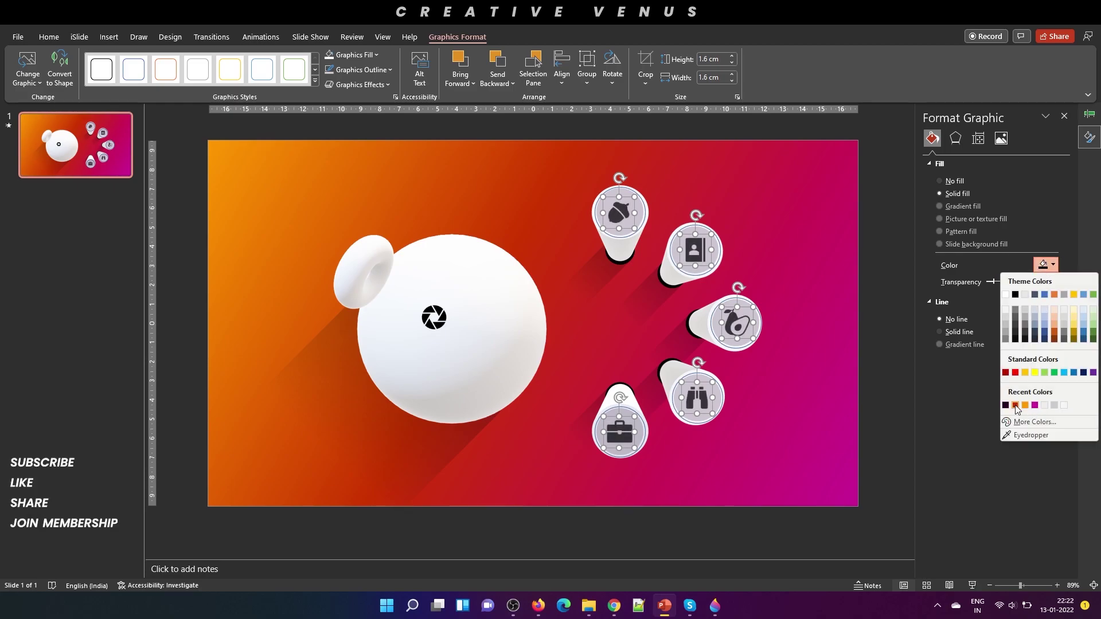
{"action": "left_click", "coordinate": [1015, 404]}
{"action": "left_click", "coordinate": [1052, 265]}
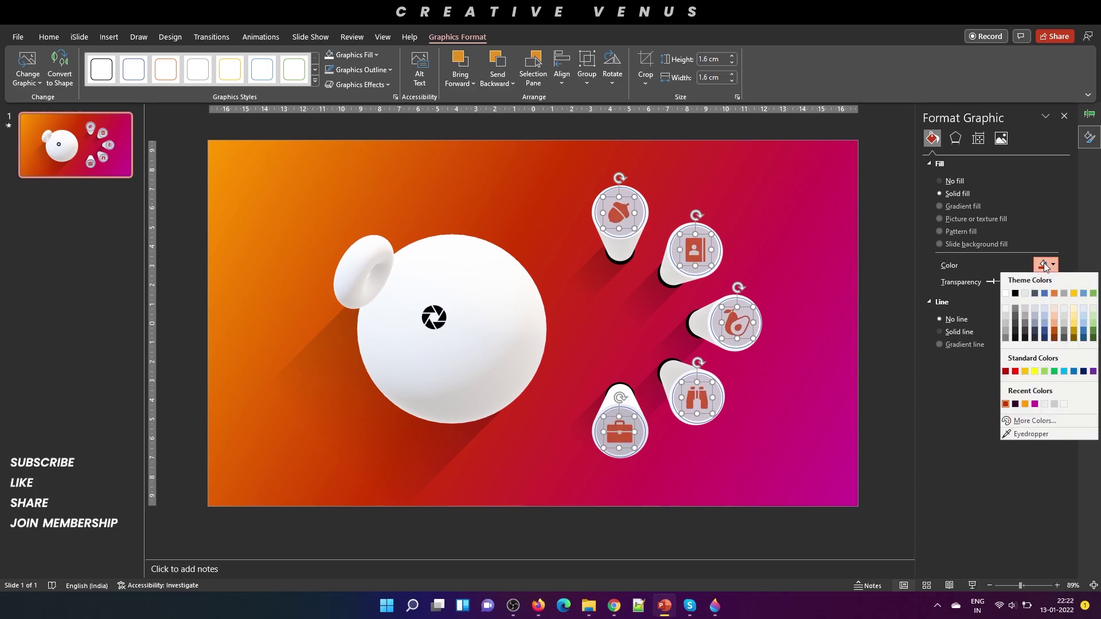
{"action": "left_click", "coordinate": [1015, 407]}
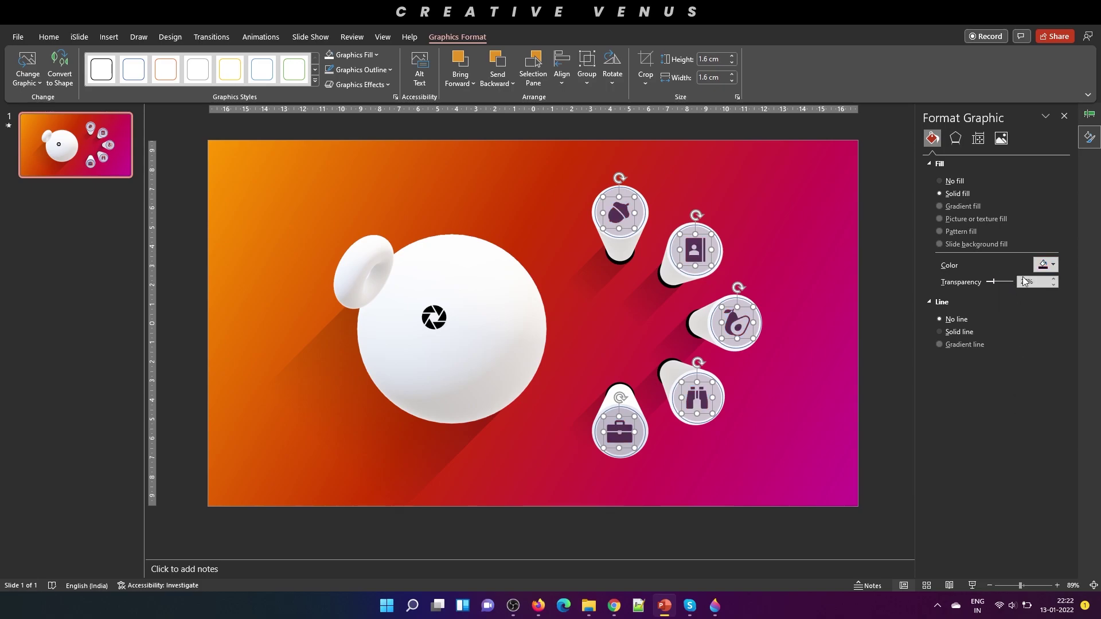
- Fill the icons with a darker purple from More Colors at about 14% transparency
{"action": "left_click", "coordinate": [1052, 264]}
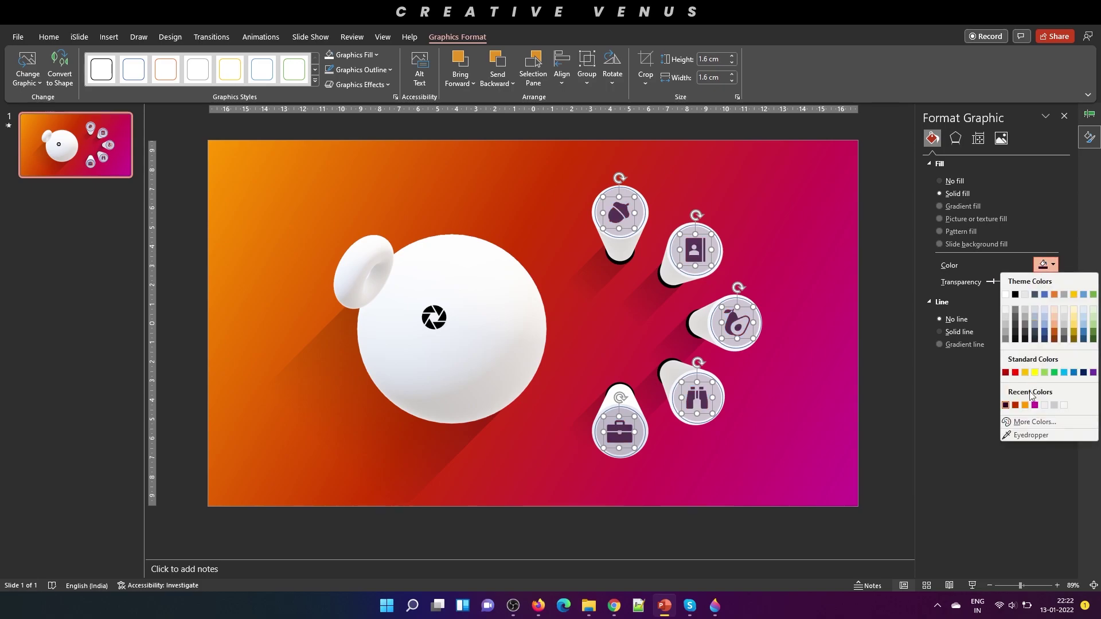
{"action": "left_click", "coordinate": [1035, 423]}
{"action": "key", "text": "Left"}
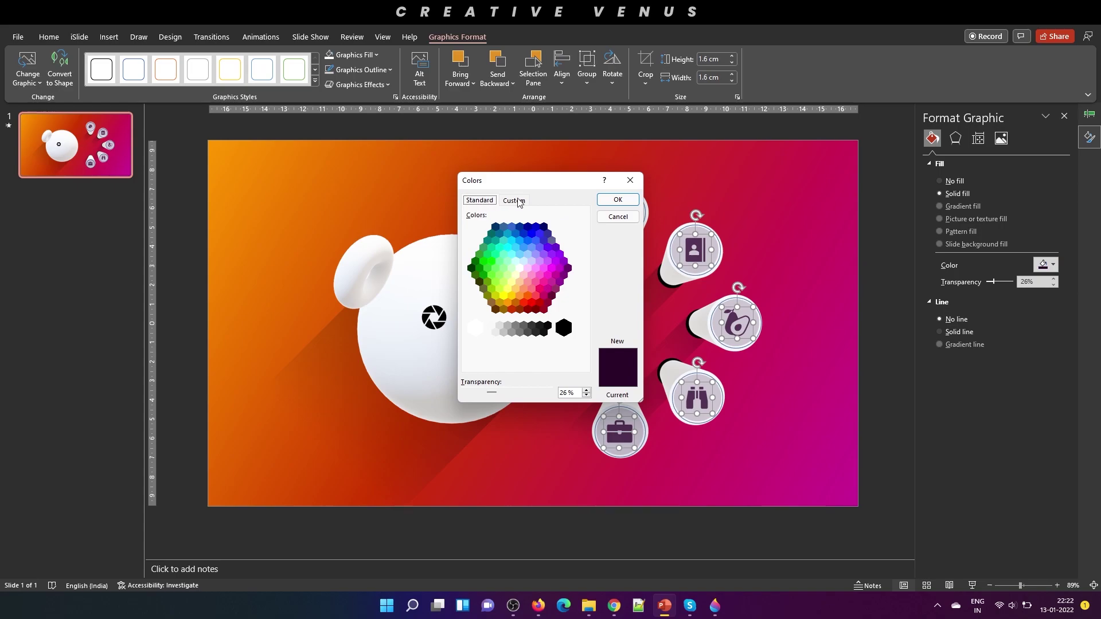
{"action": "left_click", "coordinate": [520, 310]}
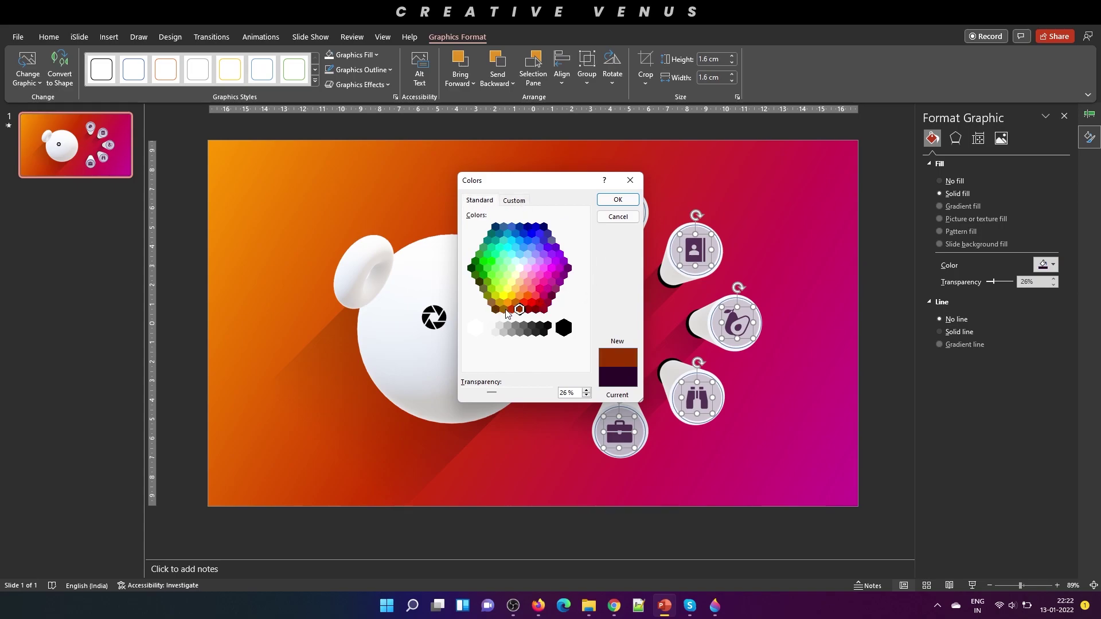
{"action": "left_click", "coordinate": [553, 297]}
{"action": "left_click", "coordinate": [556, 289]}
{"action": "left_click", "coordinate": [553, 299]}
{"action": "left_click", "coordinate": [632, 198]}
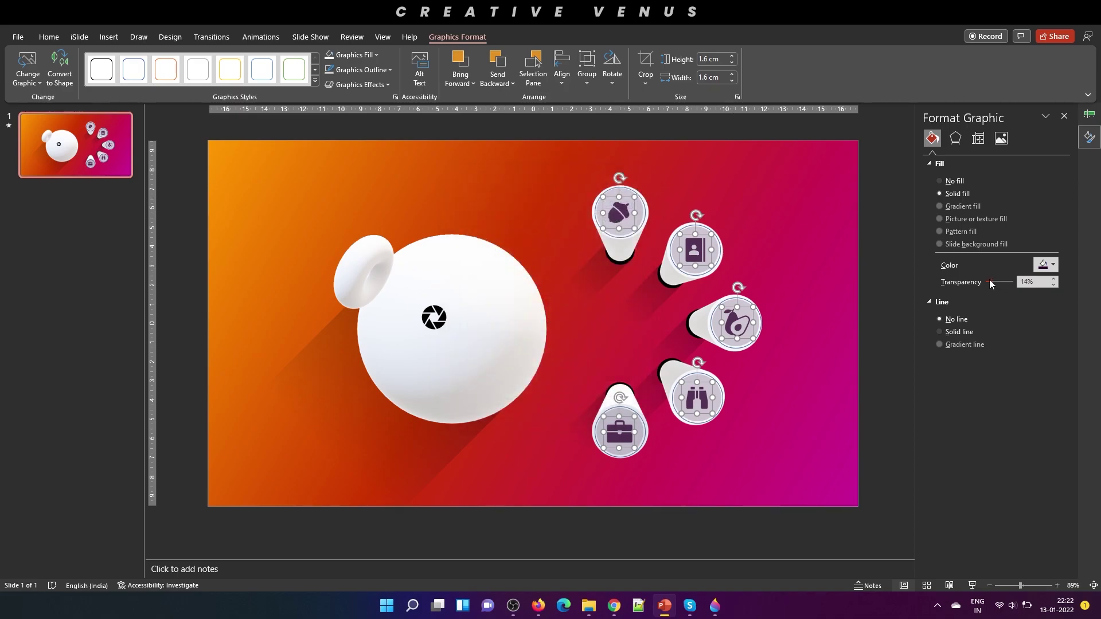
{"action": "left_click_drag", "start_coordinate": [991, 284], "coordinate": [988, 283]}
{"action": "left_click", "coordinate": [877, 336]}
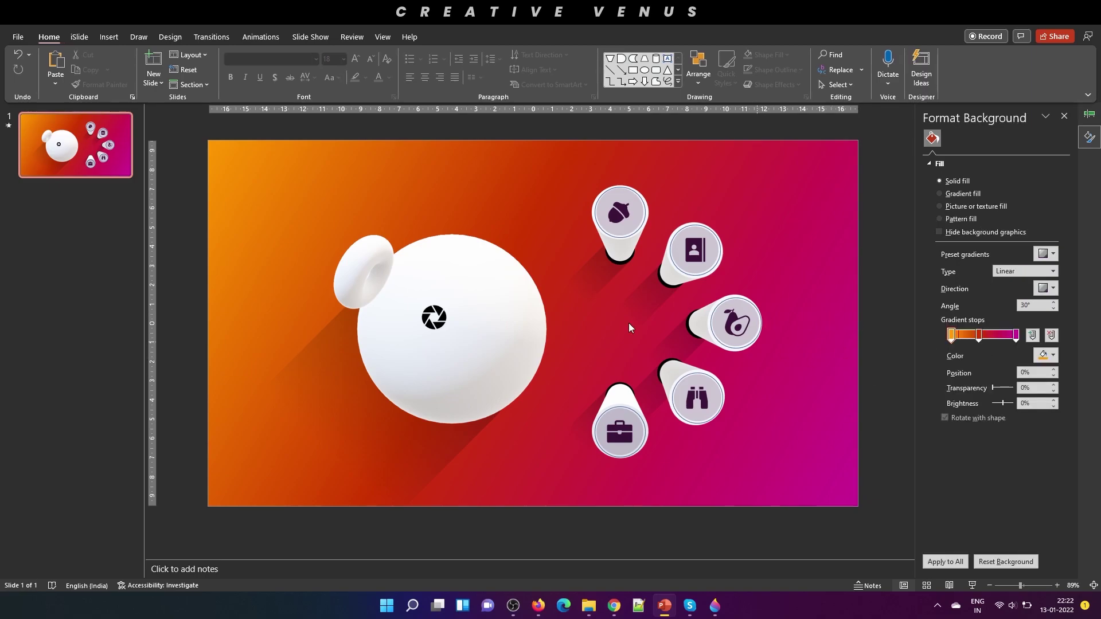
- Enlarge the aperture icon to about 2.83 cm, fade it to 81% transparency, and recentre it
{"action": "left_click", "coordinate": [437, 321]}
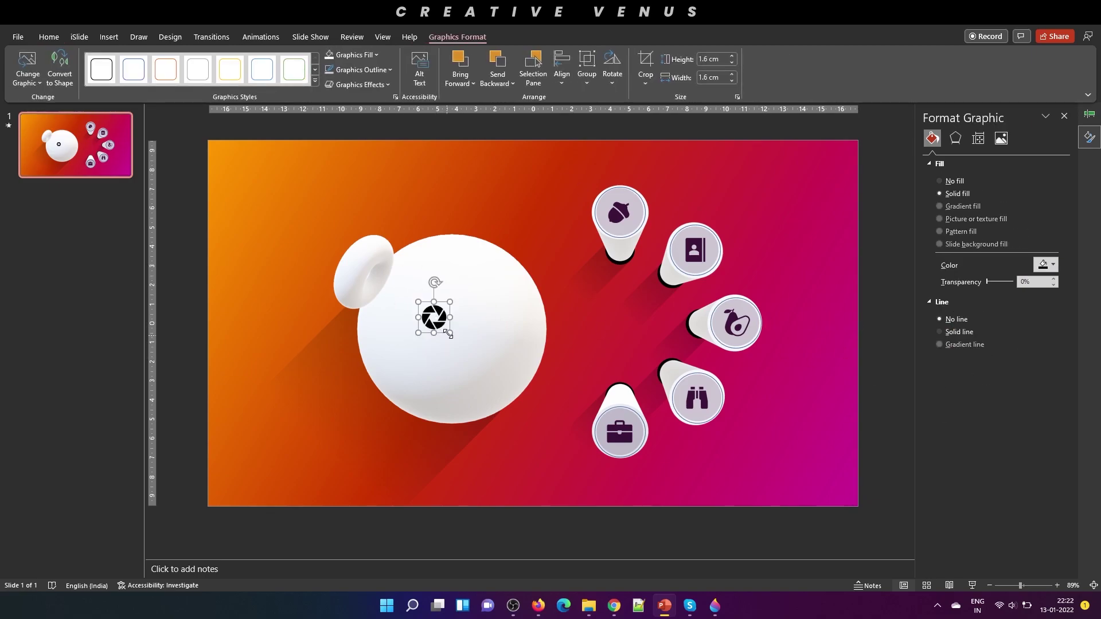
{"action": "left_click_drag", "start_coordinate": [450, 333], "coordinate": [462, 366]}
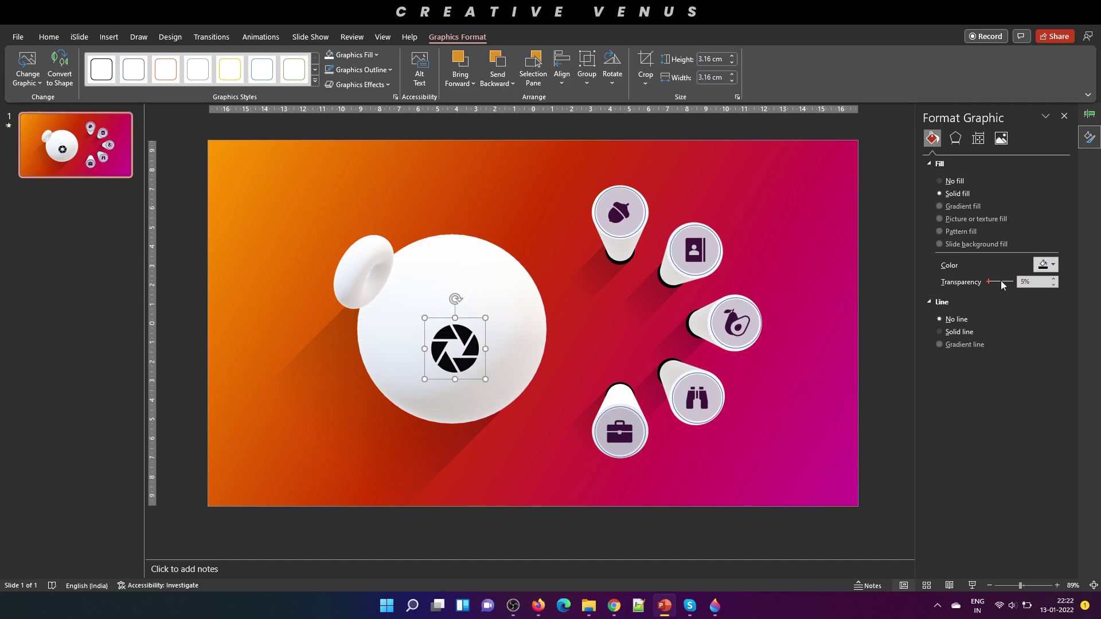
{"action": "left_click_drag", "start_coordinate": [992, 281], "coordinate": [1006, 282]}
{"action": "left_click_drag", "start_coordinate": [486, 318], "coordinate": [474, 328]}
{"action": "left_click_drag", "start_coordinate": [450, 367], "coordinate": [456, 367]}
- Add a centred 'Creative Venus' title in Poppins Black on the sphere above the aperture icon
{"action": "left_click", "coordinate": [108, 37]}
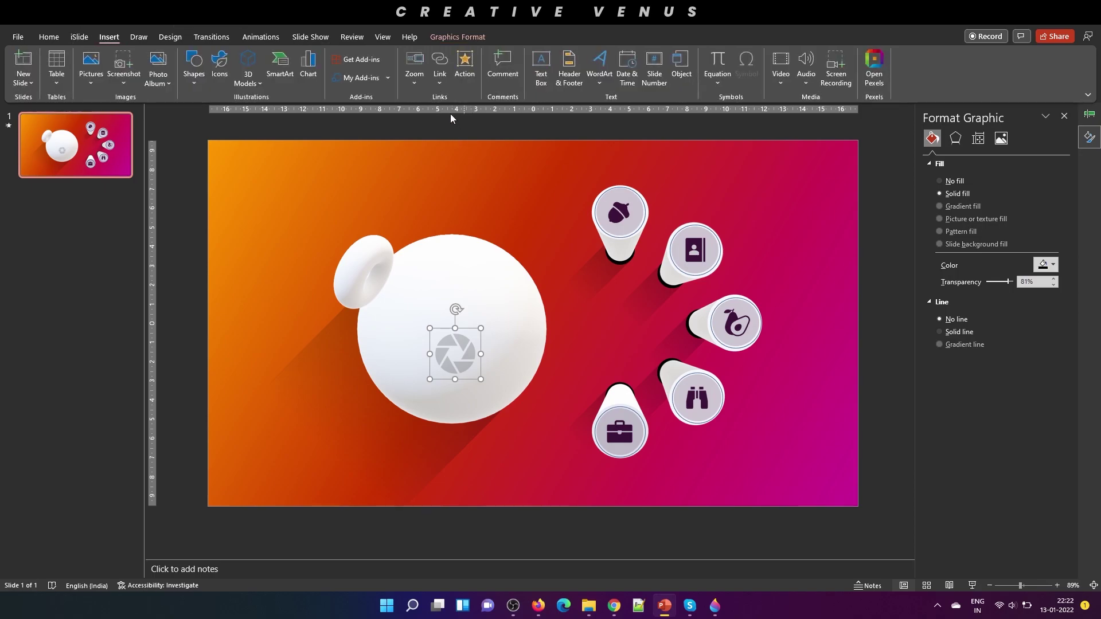
{"action": "left_click", "coordinate": [541, 68]}
{"action": "left_click_drag", "start_coordinate": [415, 264], "coordinate": [509, 307]}
{"action": "type", "text": "Creative Venus"}
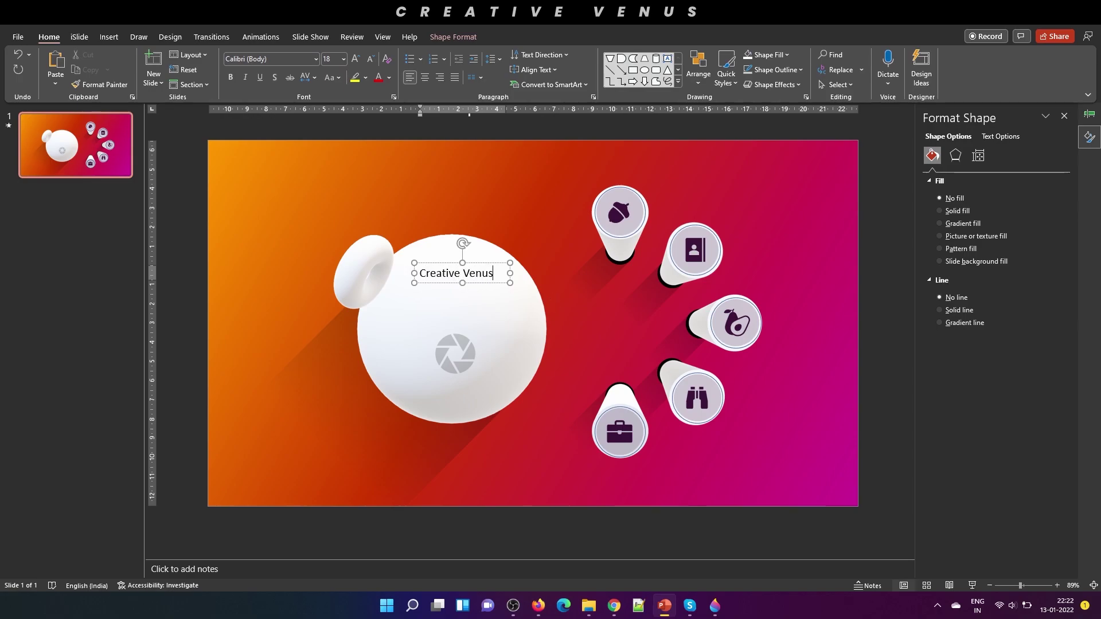
{"action": "key", "text": "ctrl+a"}
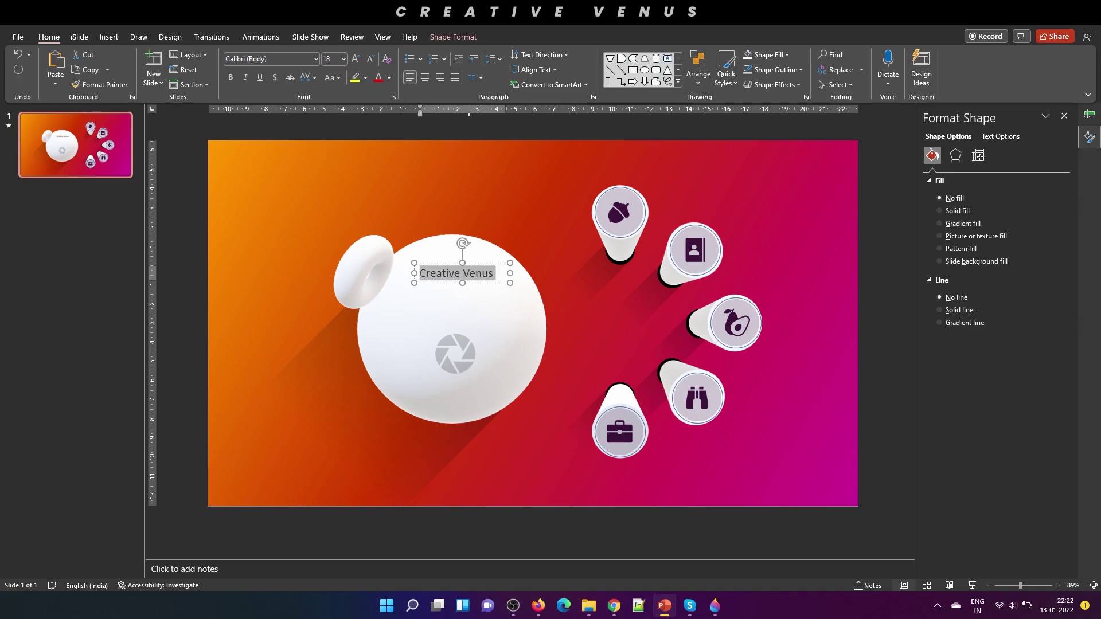
{"action": "left_click", "coordinate": [277, 59]}
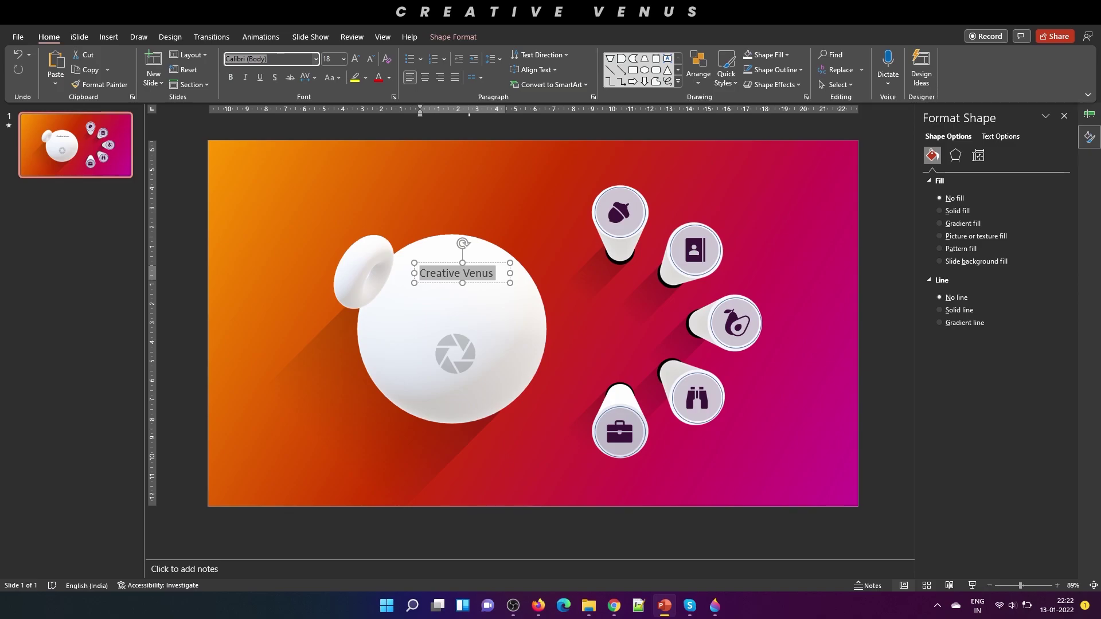
{"action": "type", "text": "Poppins Black"}
{"action": "key", "text": "Return"}
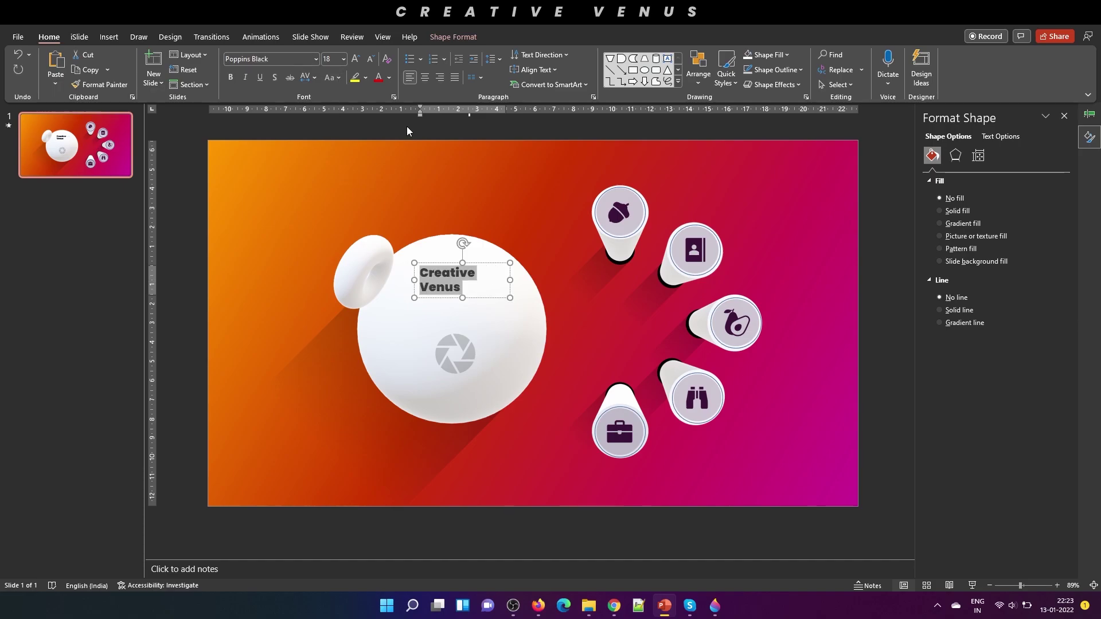
{"action": "left_click", "coordinate": [425, 78]}
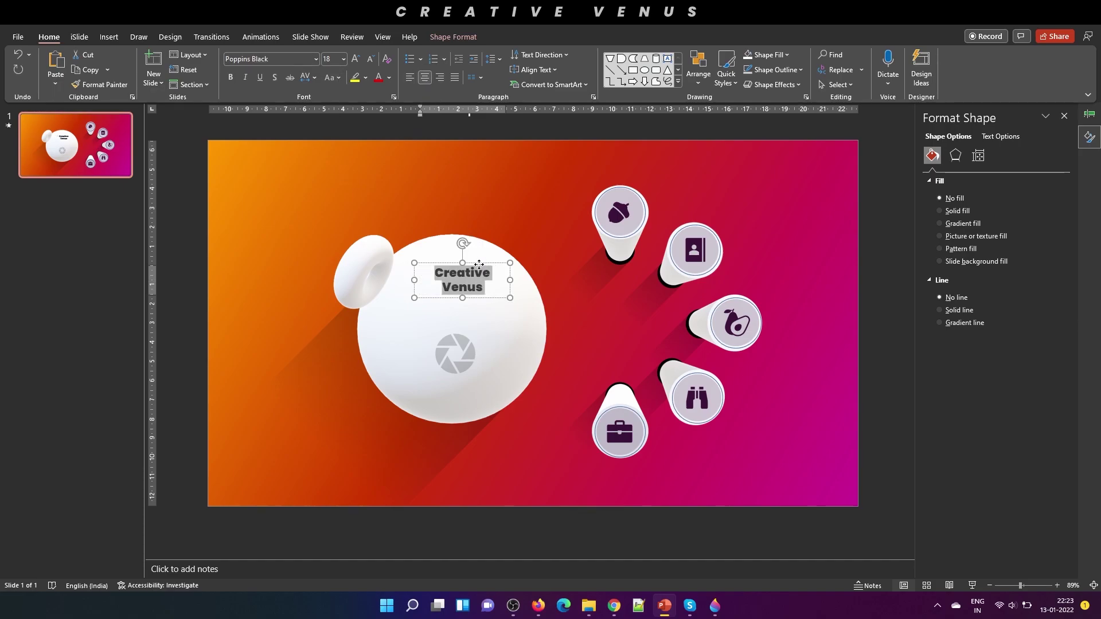
{"action": "left_click_drag", "start_coordinate": [480, 264], "coordinate": [470, 288]}
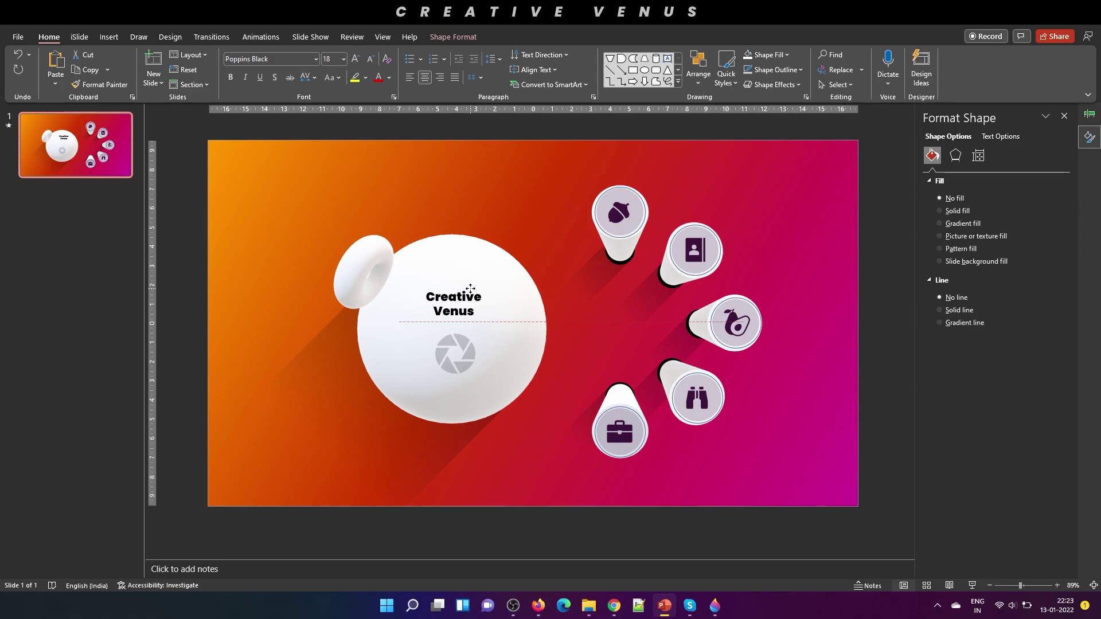
- Give the title text an orange-to-magenta gradient fill with the middle stop moved to 30%
{"action": "left_click", "coordinate": [389, 80]}
{"action": "left_click", "coordinate": [999, 136]}
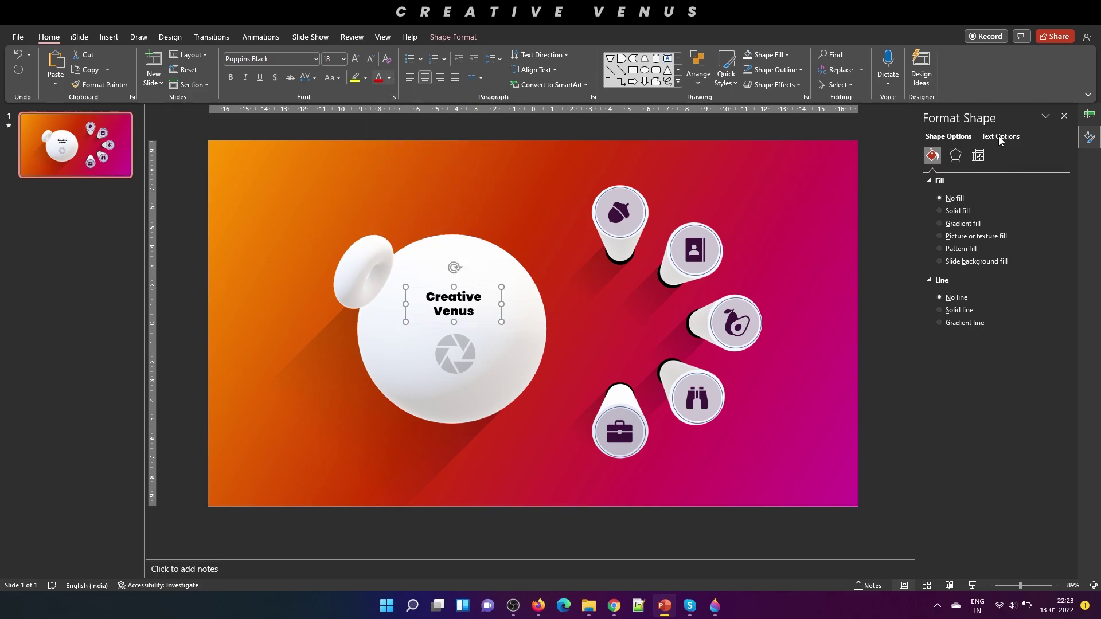
{"action": "left_click", "coordinate": [998, 136]}
{"action": "left_click", "coordinate": [971, 229]}
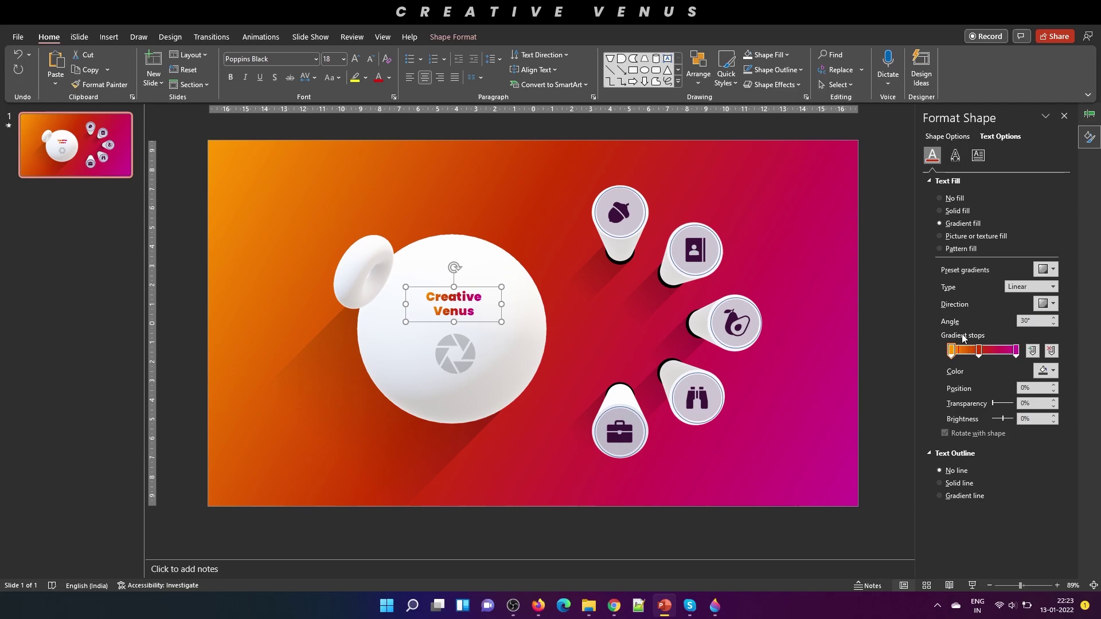
{"action": "left_click", "coordinate": [974, 351]}
{"action": "left_click_drag", "start_coordinate": [972, 351], "coordinate": [968, 351]}
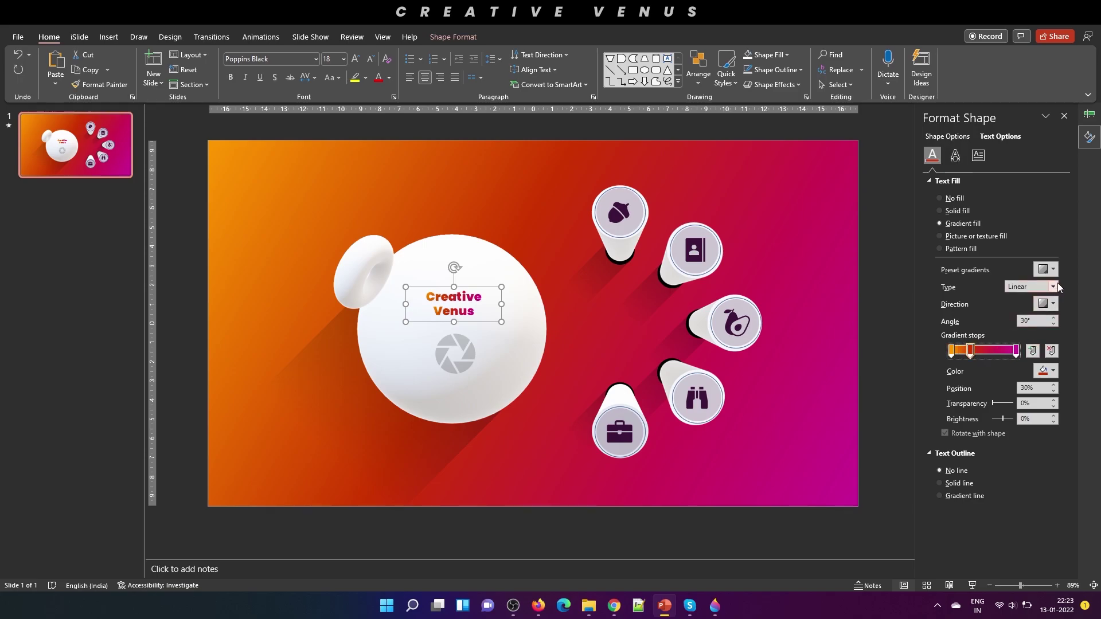
{"action": "left_click", "coordinate": [1052, 287]}
{"action": "left_click", "coordinate": [1028, 310]}
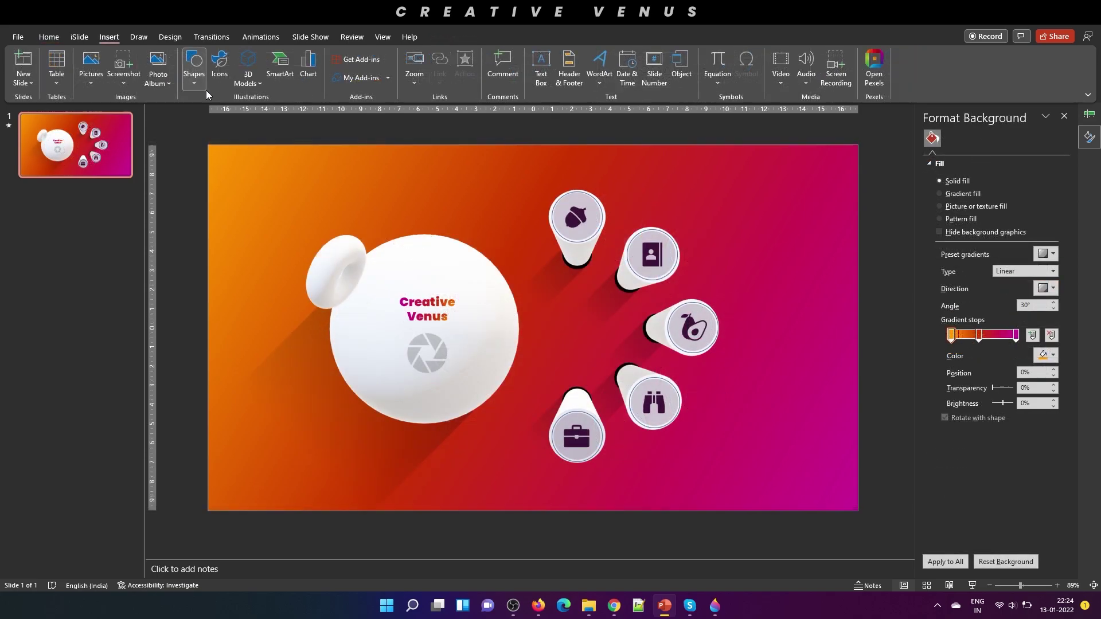
- Add a white 'Heading' text box in Poppins SemiBold beside the acorn pillar
{"action": "left_click", "coordinate": [540, 69]}
{"action": "left_click_drag", "start_coordinate": [645, 190], "coordinate": [756, 214]}
{"action": "type", "text": "Heading"}
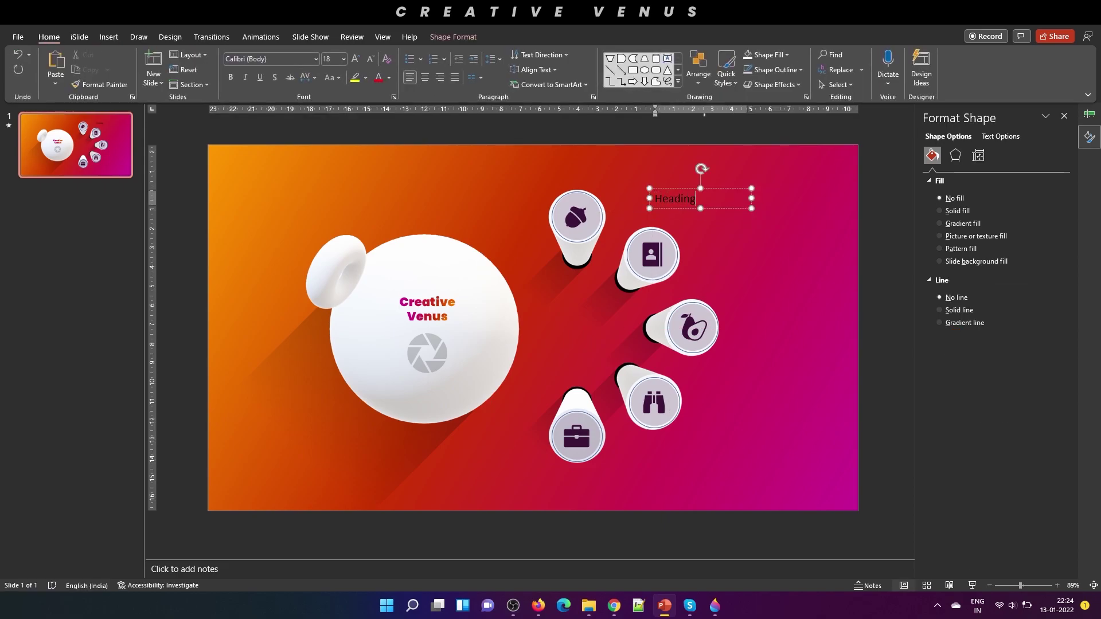
{"action": "key", "text": "ctrl+a"}
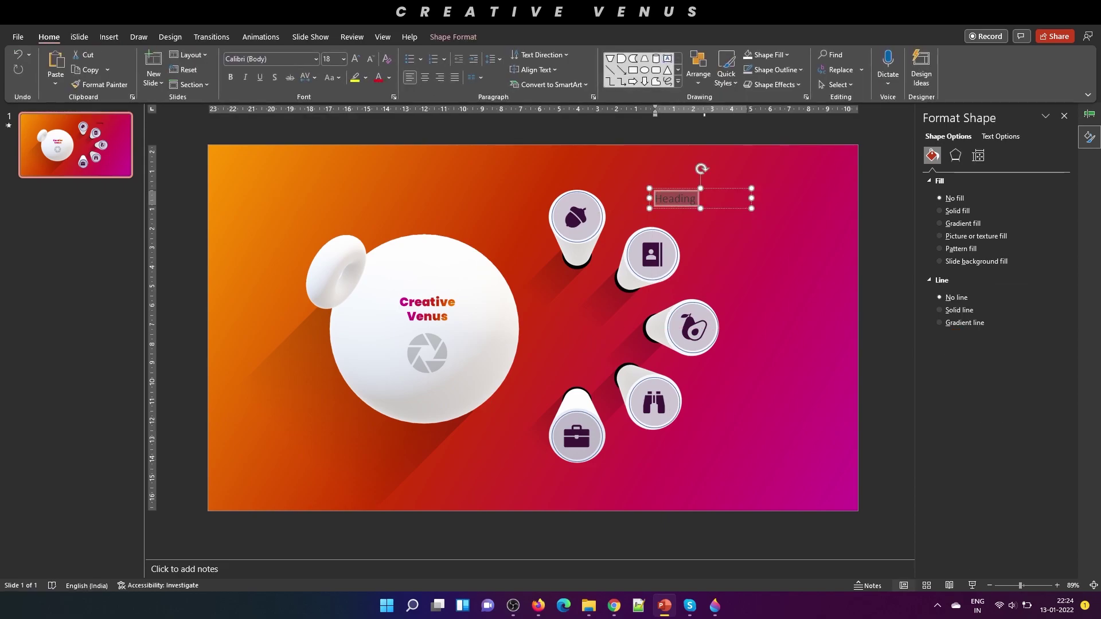
{"action": "left_click", "coordinate": [281, 61]}
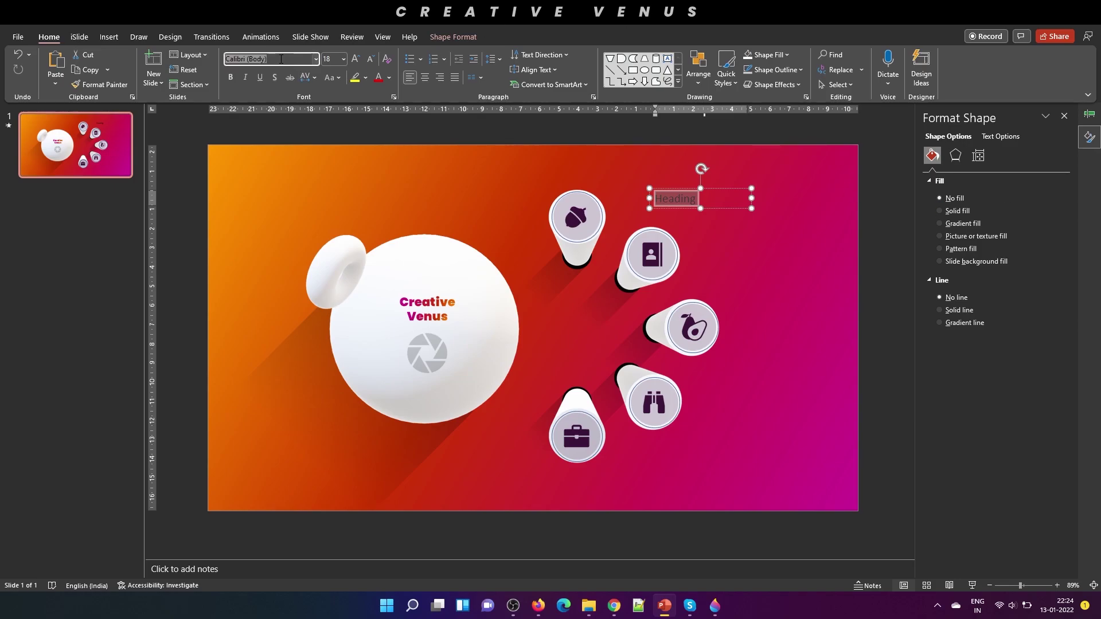
{"action": "type", "text": "Po"}
{"action": "type", "text": "ppins SemiBold"}
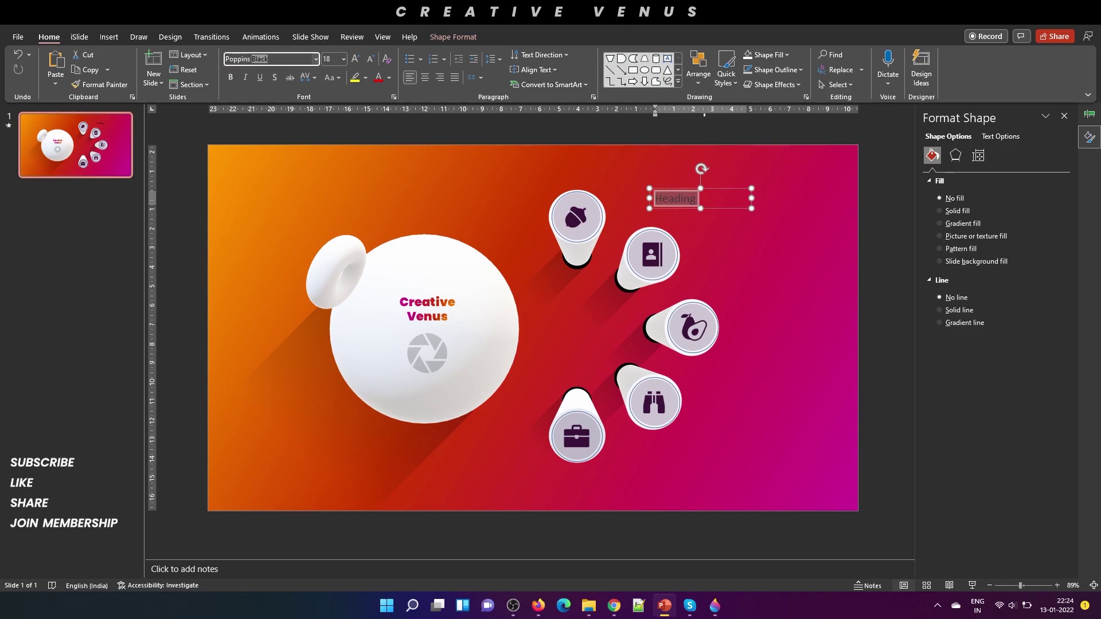
{"action": "key", "text": "Return"}
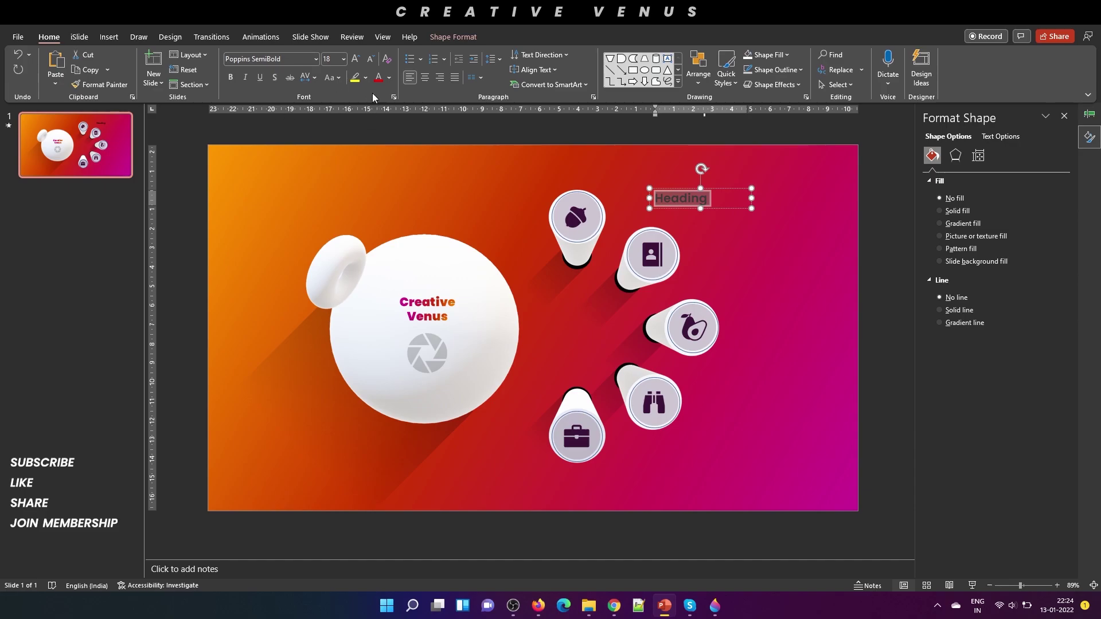
{"action": "left_click", "coordinate": [389, 77]}
{"action": "left_click", "coordinate": [379, 110]}
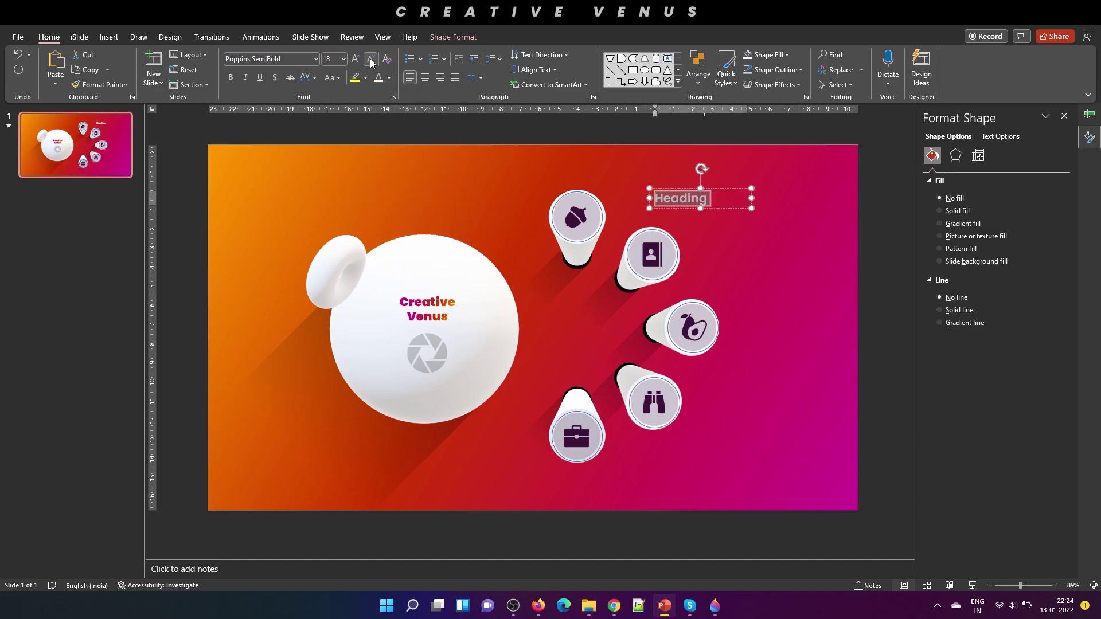
{"action": "left_click", "coordinate": [371, 60]}
{"action": "left_click", "coordinate": [371, 60]}
{"action": "left_click", "coordinate": [371, 60]}
{"action": "left_click", "coordinate": [371, 60]}
{"action": "left_click", "coordinate": [721, 210]}
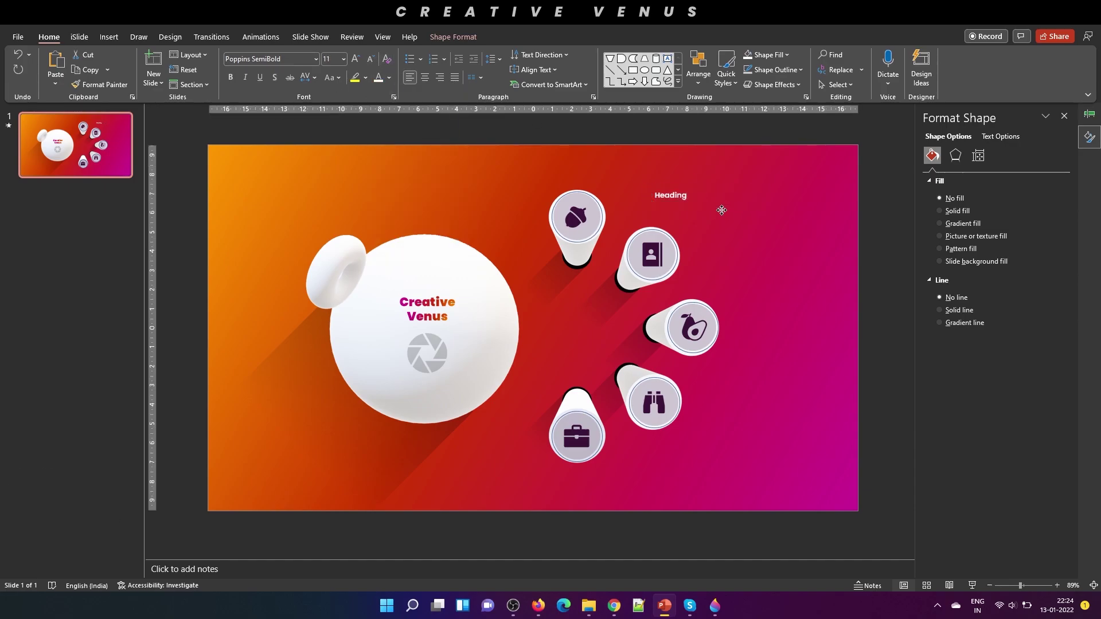
- Add the line 'Please subscribe, like, join membership and share this video.' below it in Poppins 8 pt
{"action": "left_click_drag", "start_coordinate": [721, 210], "coordinate": [723, 216]}
{"action": "double_click", "coordinate": [677, 208]}
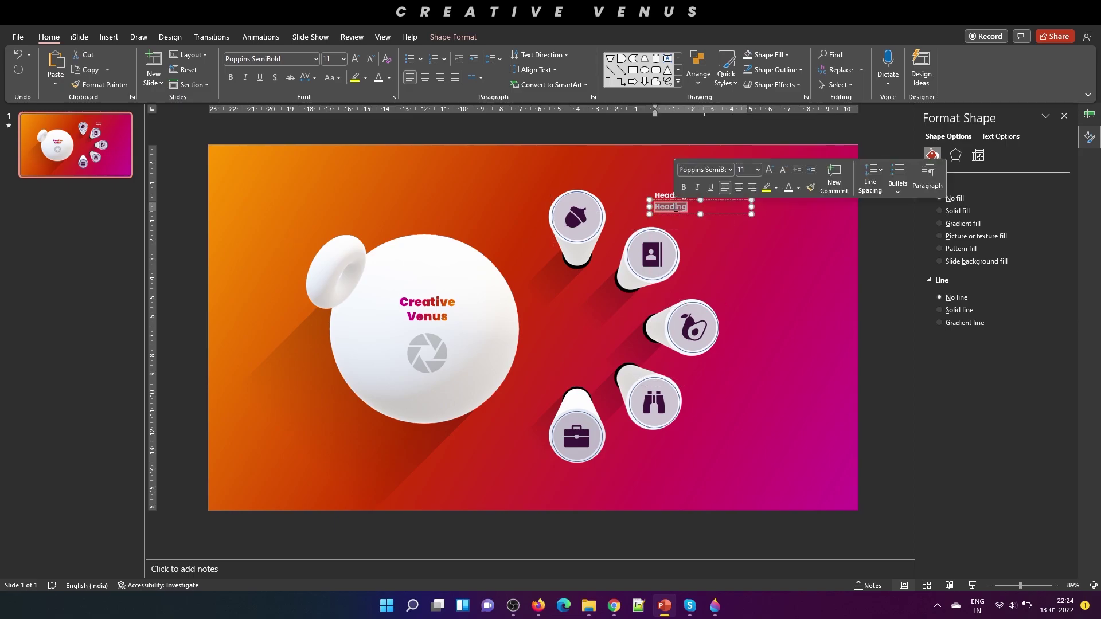
{"action": "key", "text": "BackSpace"}
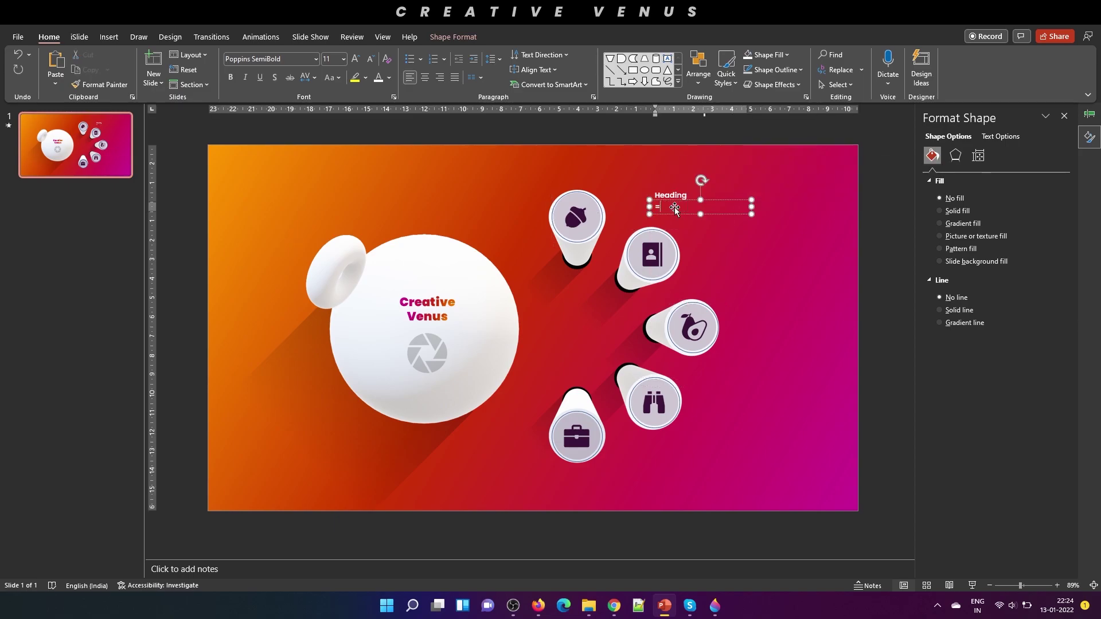
{"action": "type", "text": "Please subscribe, like, "}
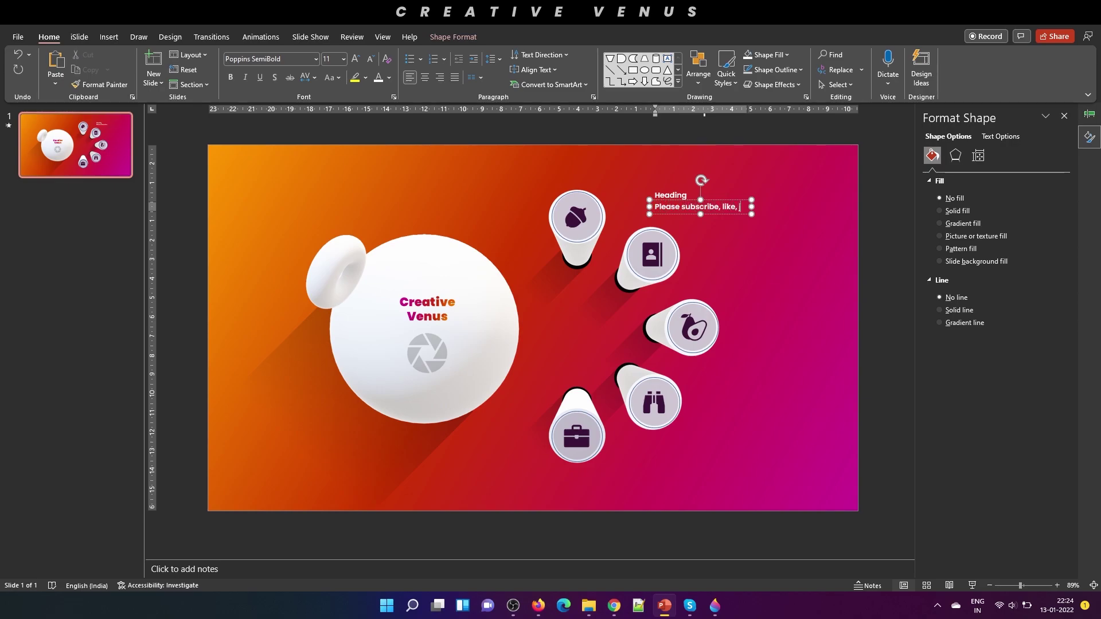
{"action": "type", "text": "join membershi"}
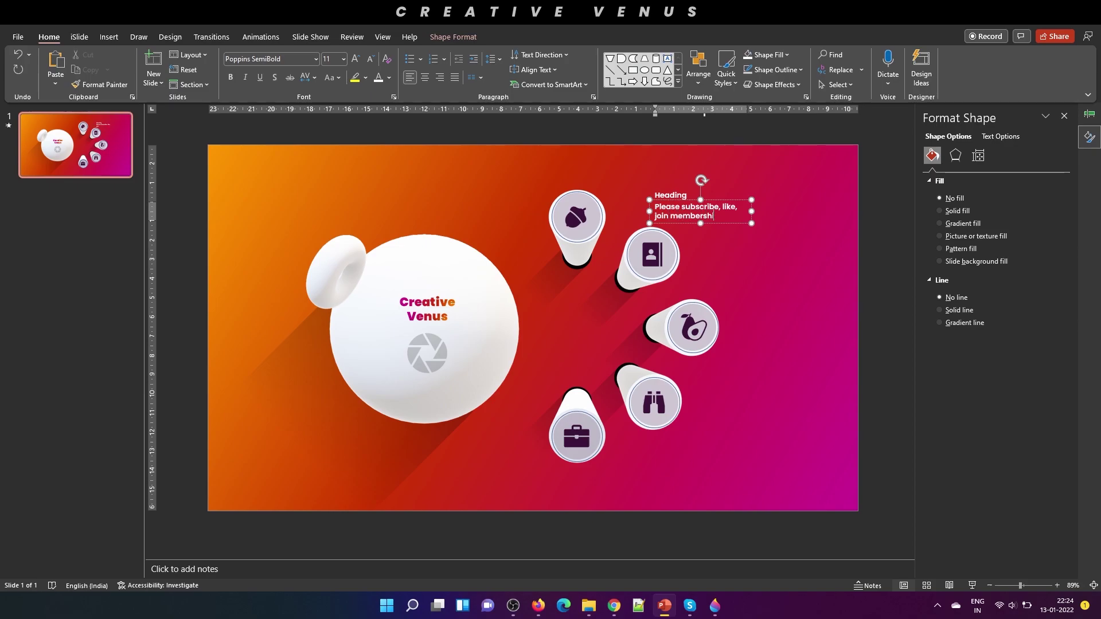
{"action": "type", "text": "p and share this"}
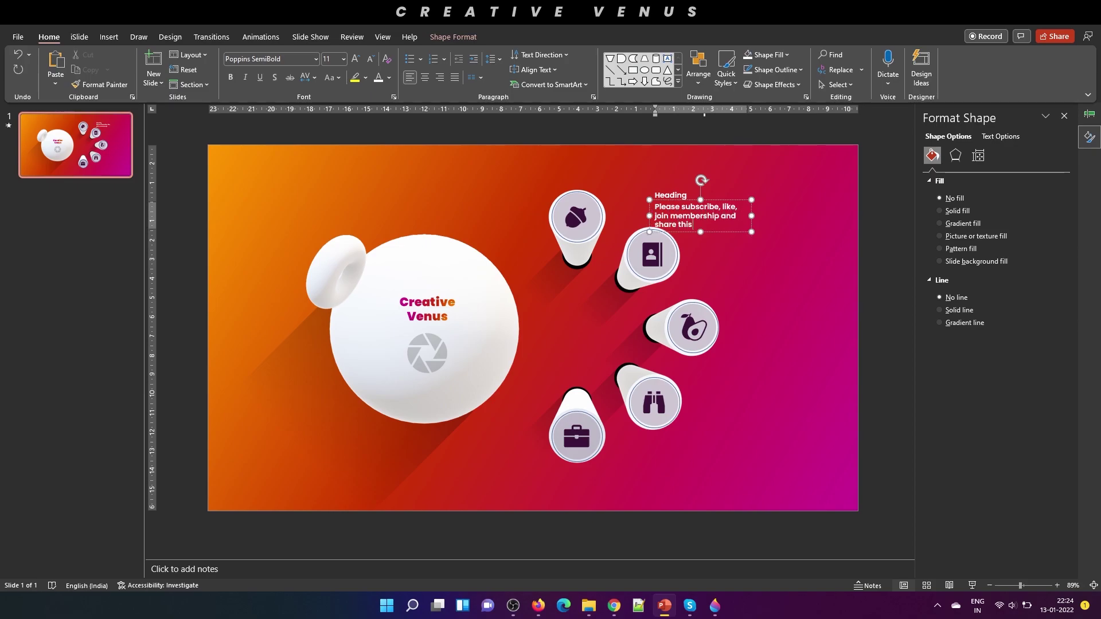
{"action": "type", "text": " video."}
{"action": "key", "text": "ctrl+a"}
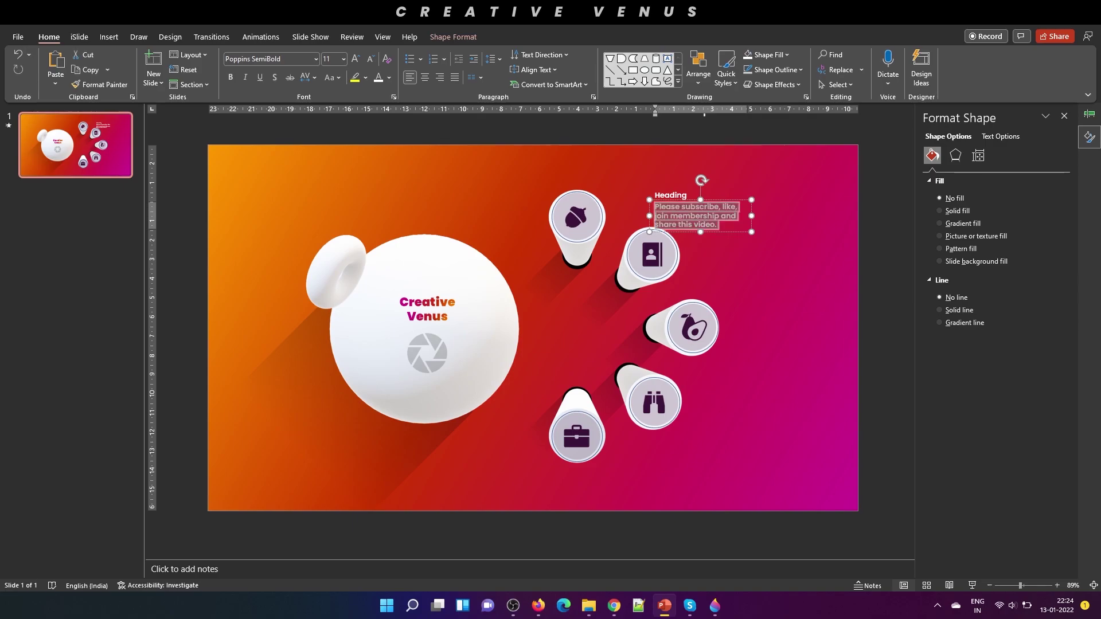
{"action": "left_click", "coordinate": [245, 57]}
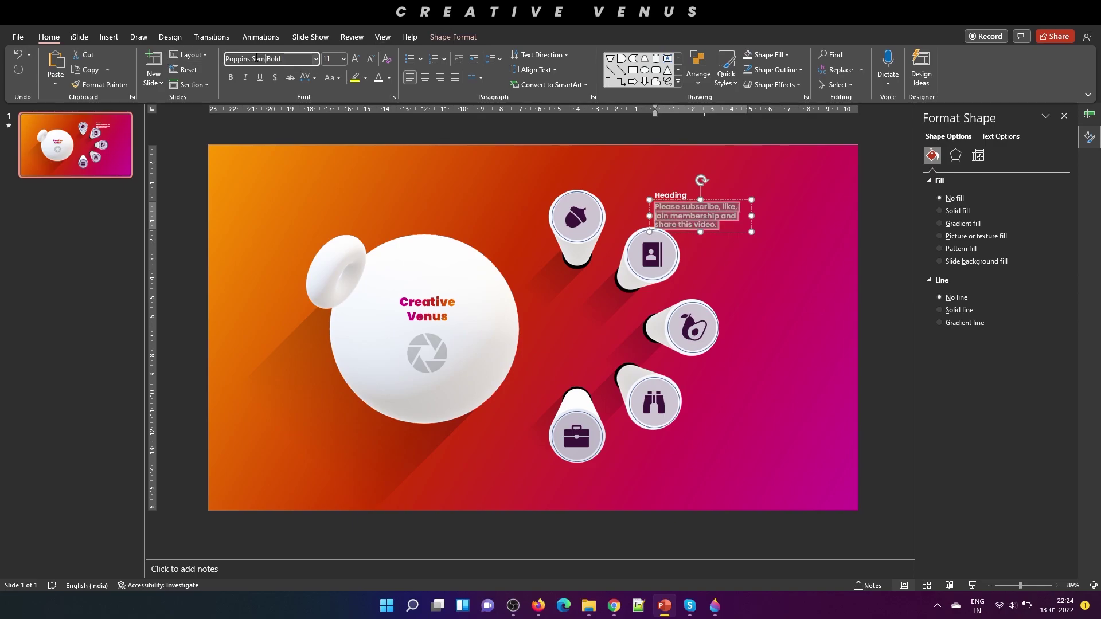
{"action": "double_click", "coordinate": [266, 59]}
{"action": "type", "text": "r"}
{"action": "key", "text": "Return"}
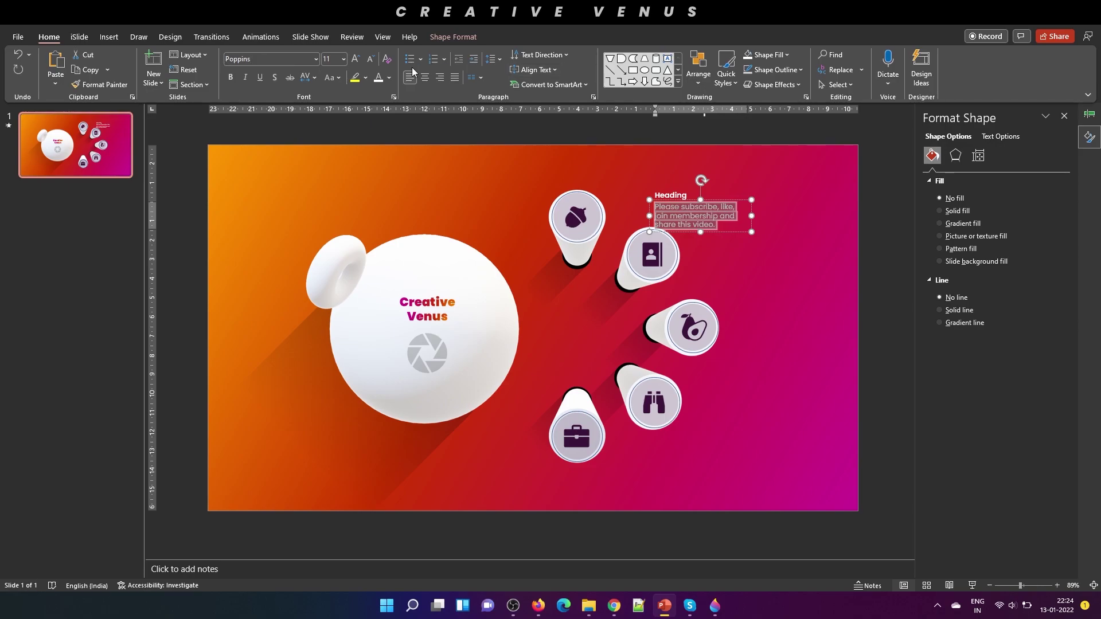
{"action": "left_click", "coordinate": [370, 60]}
{"action": "left_click", "coordinate": [371, 60]}
{"action": "left_click", "coordinate": [370, 60]}
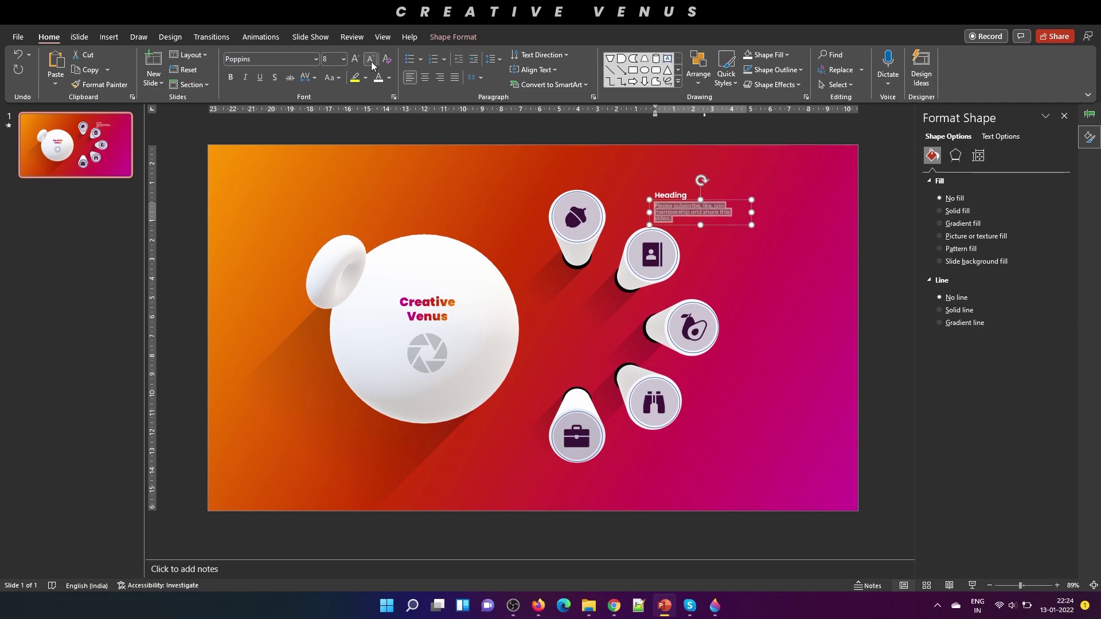
{"action": "left_click_drag", "start_coordinate": [752, 214], "coordinate": [769, 208]}
{"action": "left_click", "coordinate": [879, 269]}
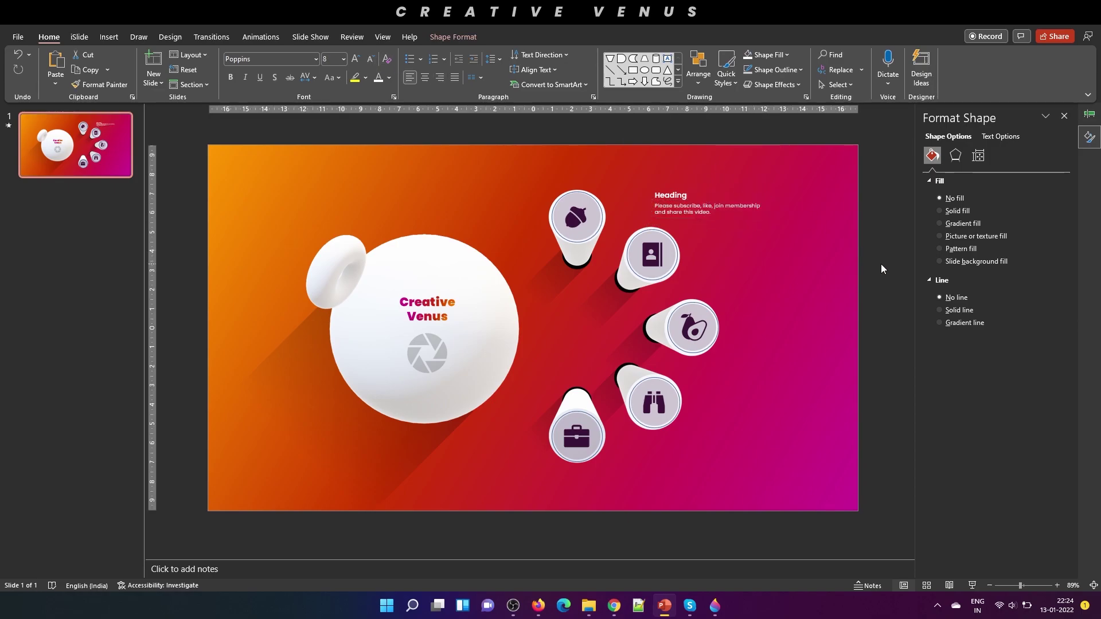
- Move the heading block next to the acorn icon and copy it beside the other pillar icons
{"action": "left_click", "coordinate": [724, 218]}
{"action": "left_click", "coordinate": [691, 185]}
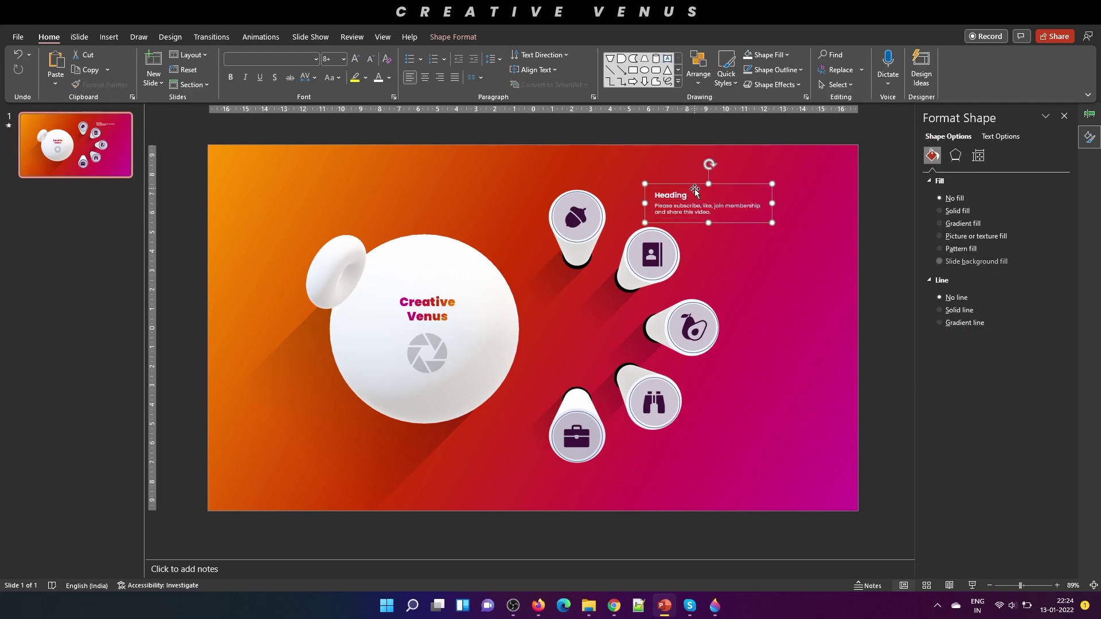
{"action": "left_click_drag", "start_coordinate": [690, 186], "coordinate": [654, 177]}
{"action": "left_click_drag", "start_coordinate": [735, 386], "coordinate": [651, 451]}
{"action": "left_click", "coordinate": [907, 394]}
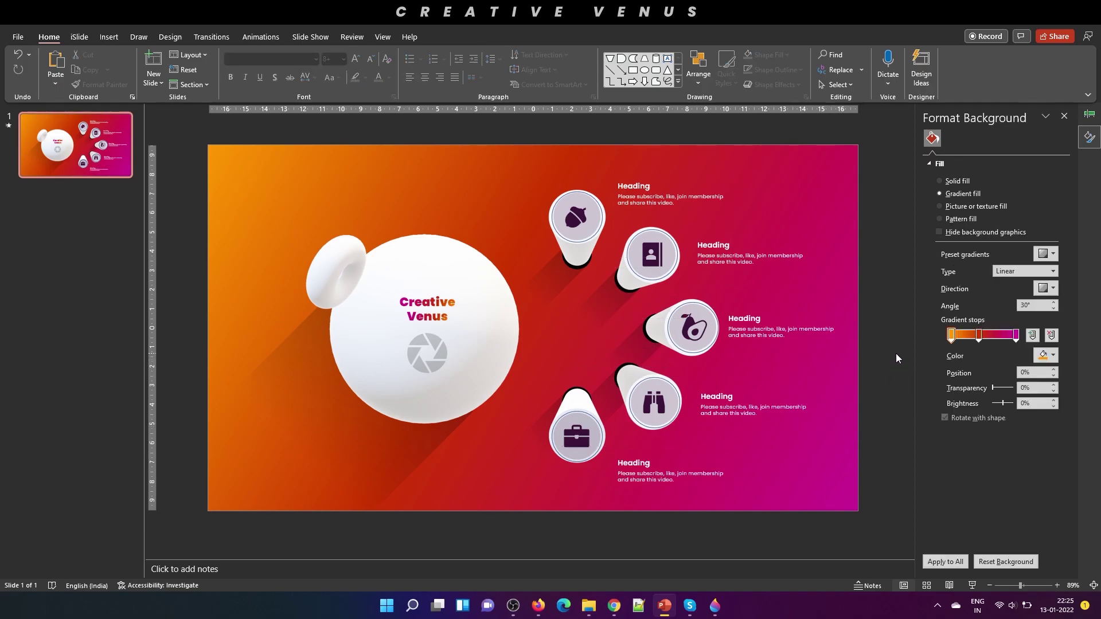
{"action": "left_click", "coordinate": [109, 36]}
- Draw a solid-coloured straight line from the sphere to the avocado pillar
{"action": "left_click", "coordinate": [194, 69]}
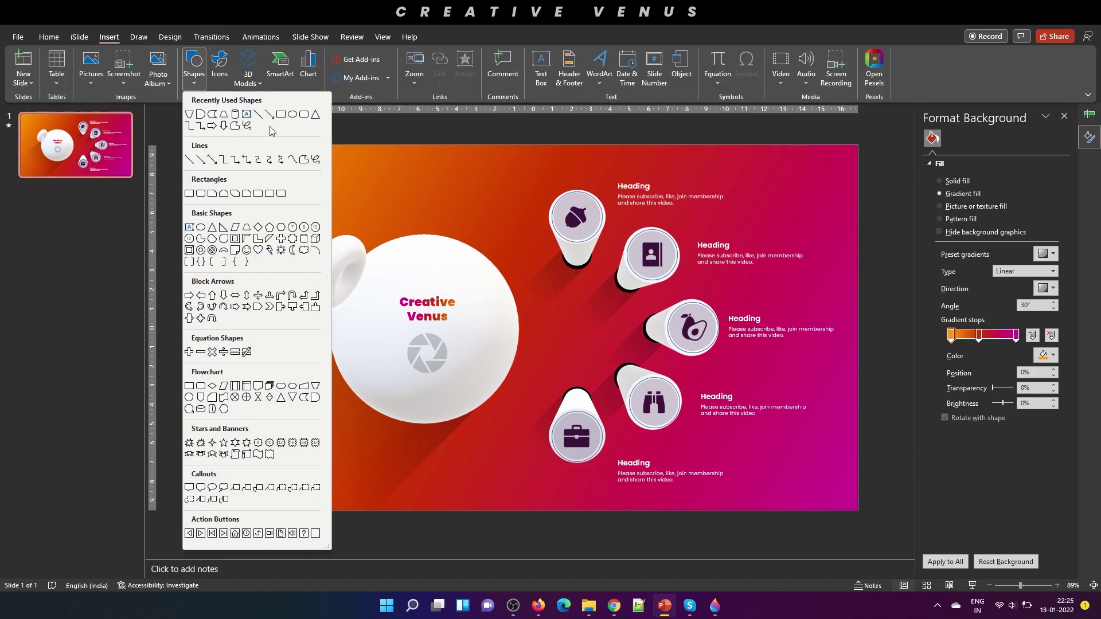
{"action": "left_click", "coordinate": [304, 161]}
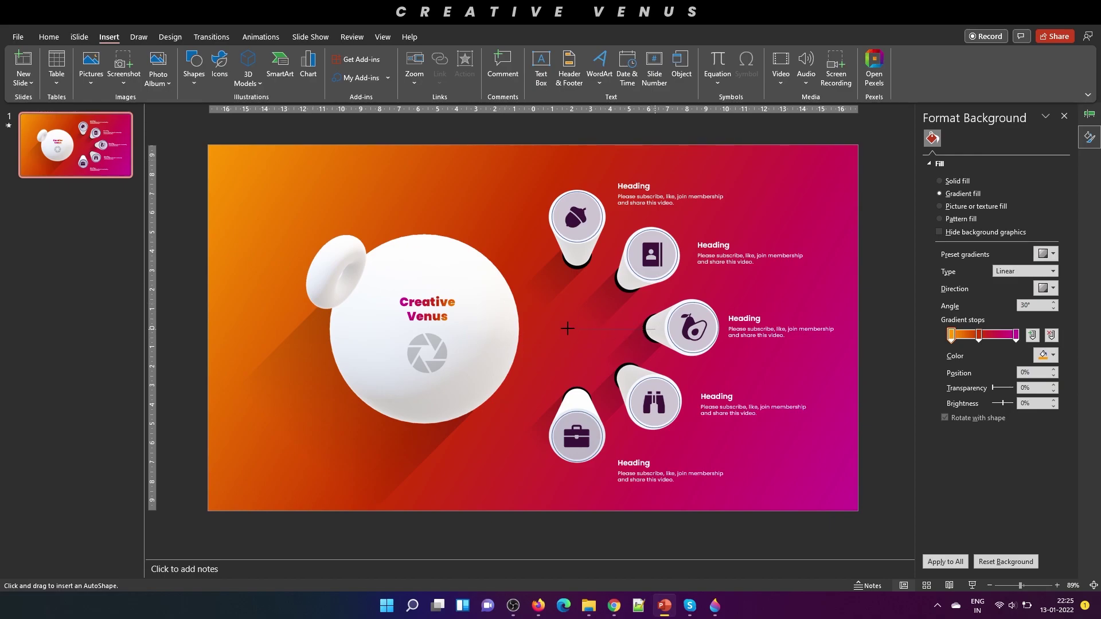
{"action": "left_click_drag", "start_coordinate": [567, 328], "coordinate": [485, 328]}
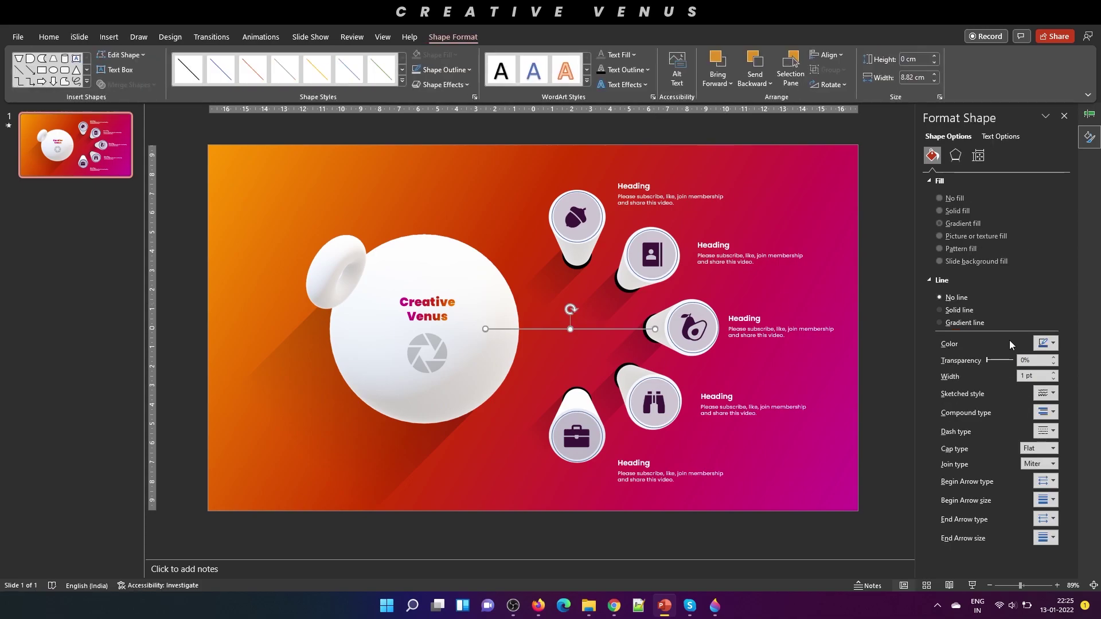
{"action": "left_click", "coordinate": [1046, 343]}
{"action": "left_click", "coordinate": [1007, 373]}
{"action": "left_click", "coordinate": [880, 366]}
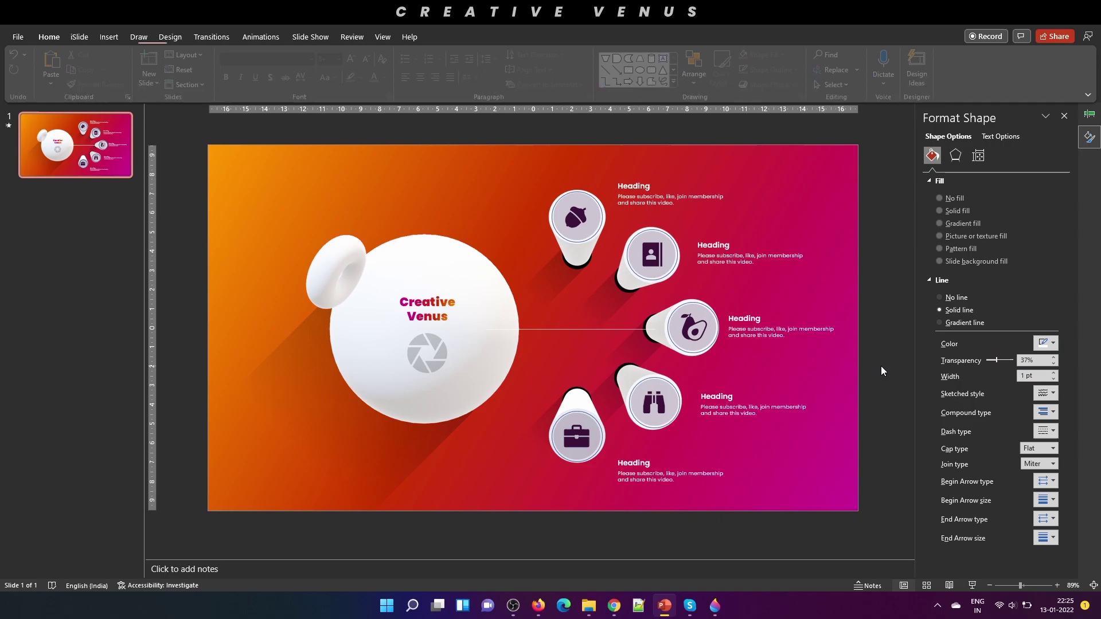
{"action": "left_click", "coordinate": [554, 332]}
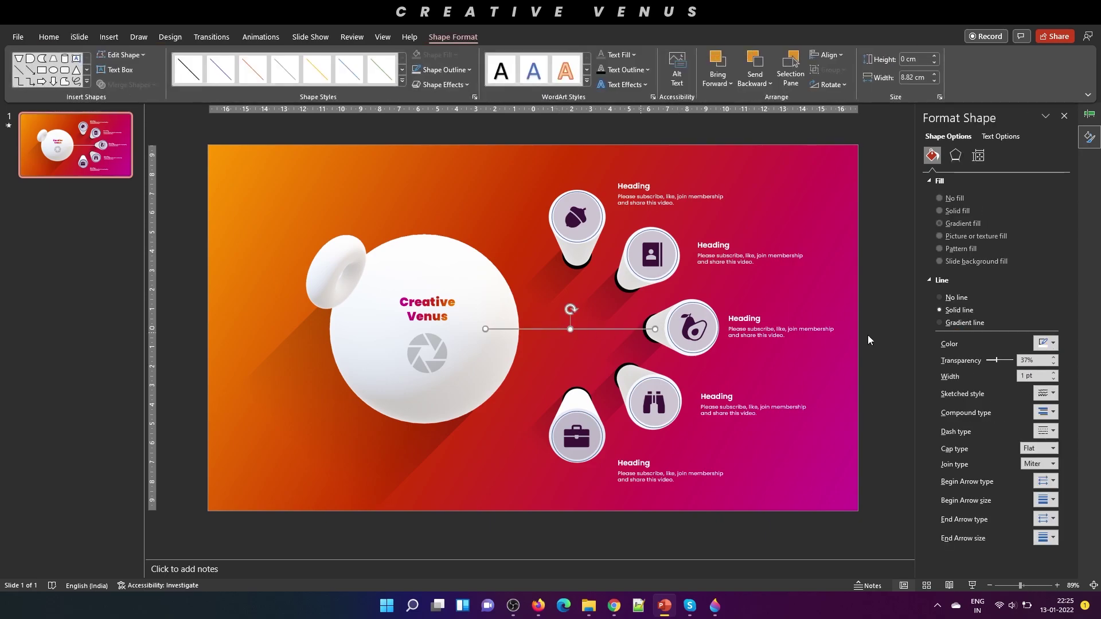
{"action": "left_click", "coordinate": [894, 356]}
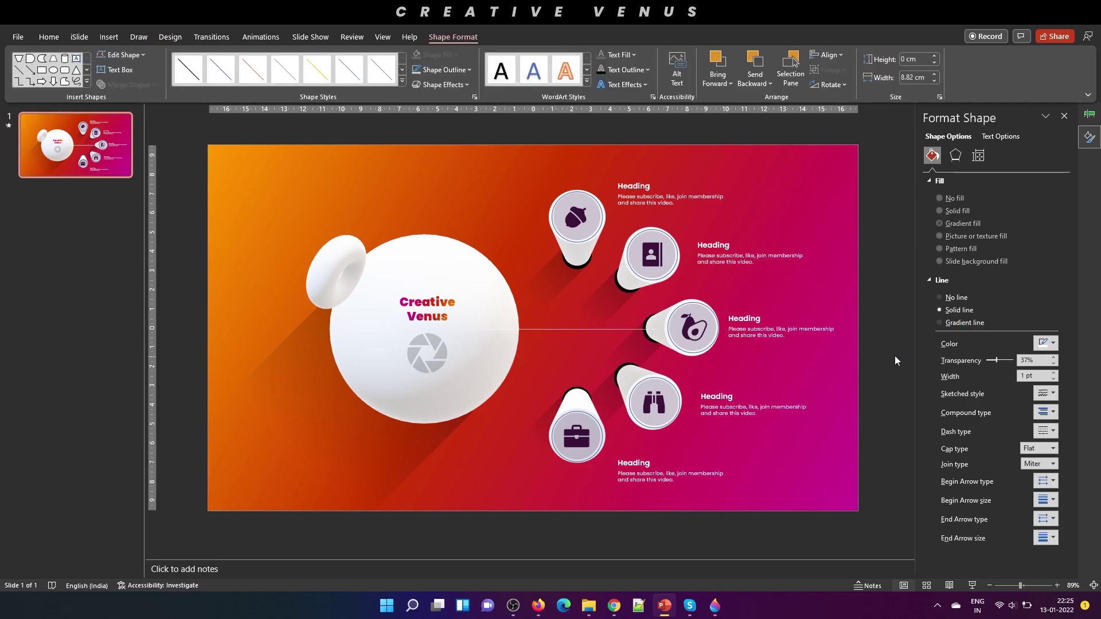
- Draw a white connector to the second pillar and move the top connector up to the top pillar
{"action": "left_click", "coordinate": [110, 38]}
{"action": "left_click", "coordinate": [196, 78]}
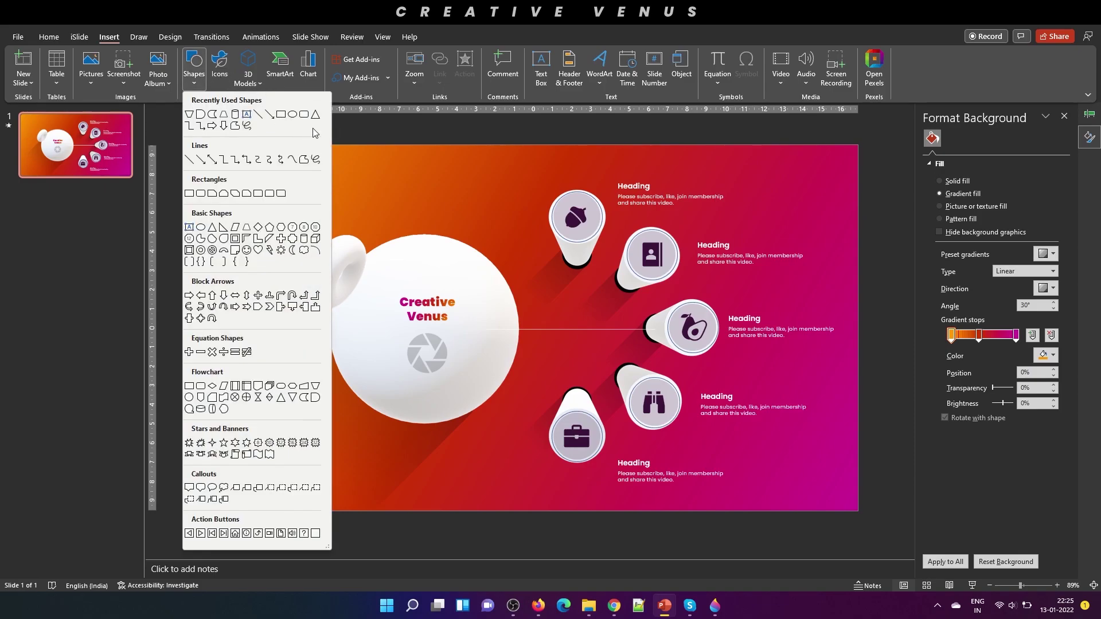
{"action": "left_click", "coordinate": [234, 127]}
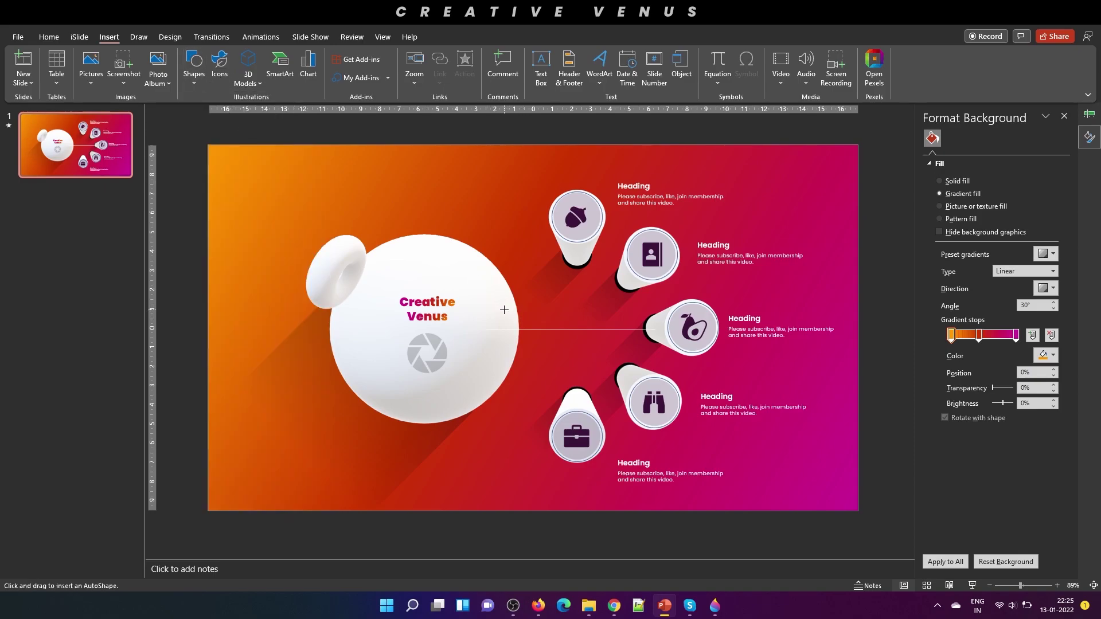
{"action": "left_click_drag", "start_coordinate": [504, 309], "coordinate": [571, 310]}
{"action": "left_click_drag", "start_coordinate": [628, 282], "coordinate": [629, 281]}
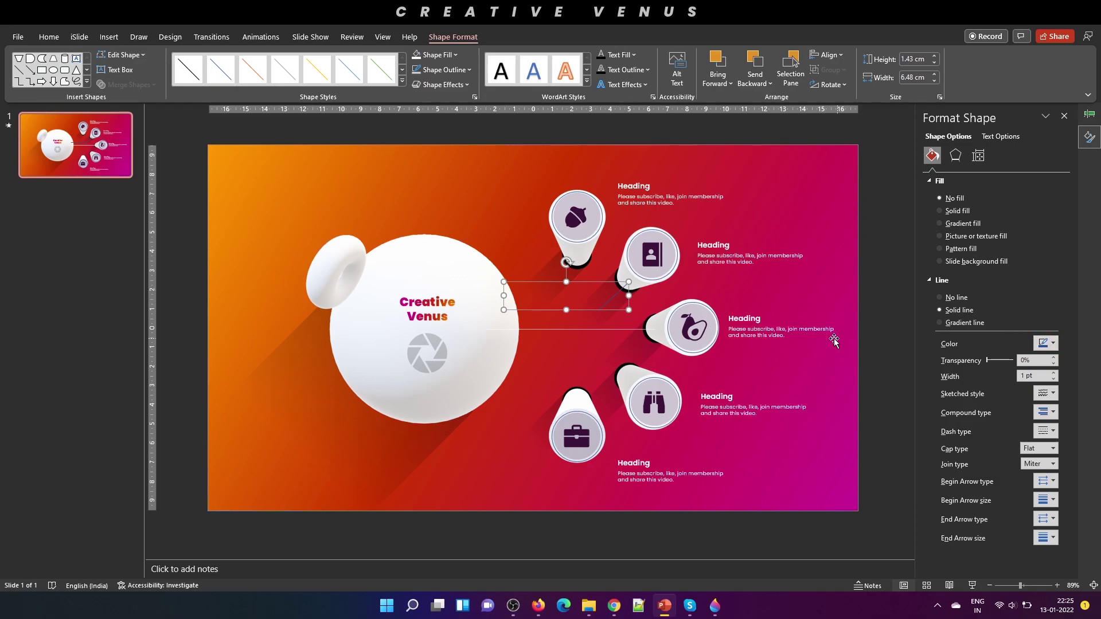
{"action": "left_click", "coordinate": [1053, 344]}
{"action": "left_click", "coordinate": [1005, 365]}
{"action": "left_click", "coordinate": [861, 332]}
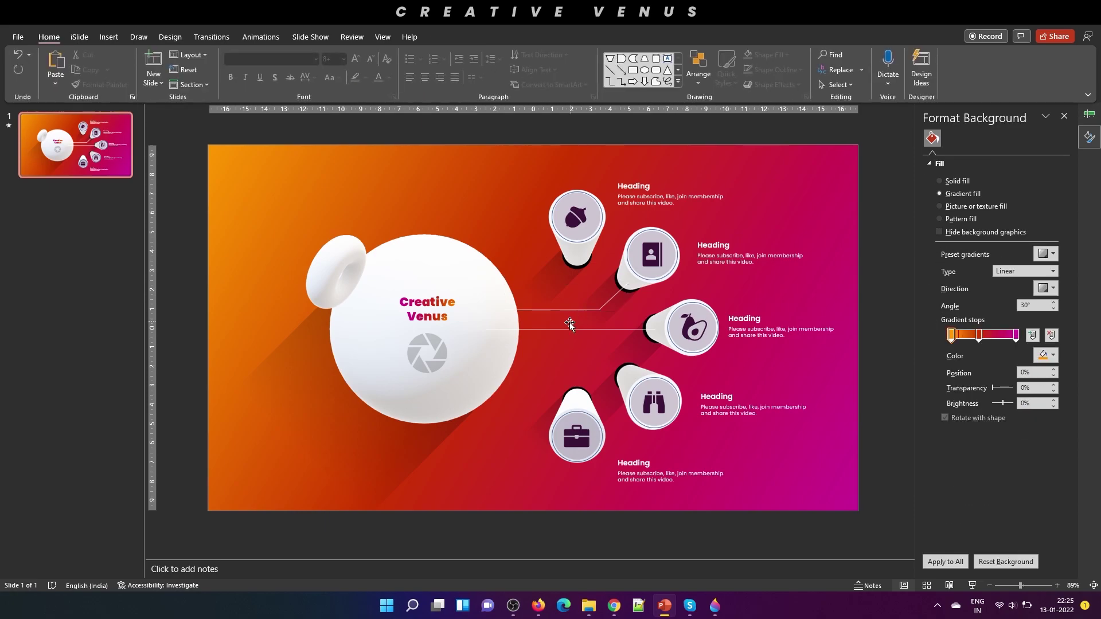
{"action": "left_click", "coordinate": [556, 312]}
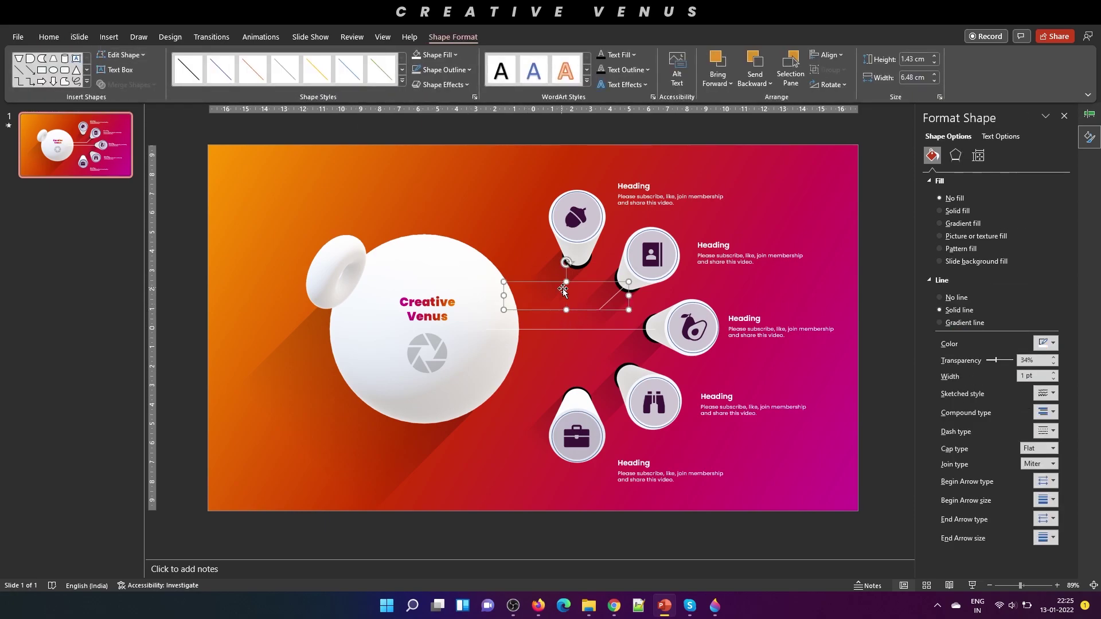
{"action": "left_click_drag", "start_coordinate": [577, 309], "coordinate": [524, 287]}
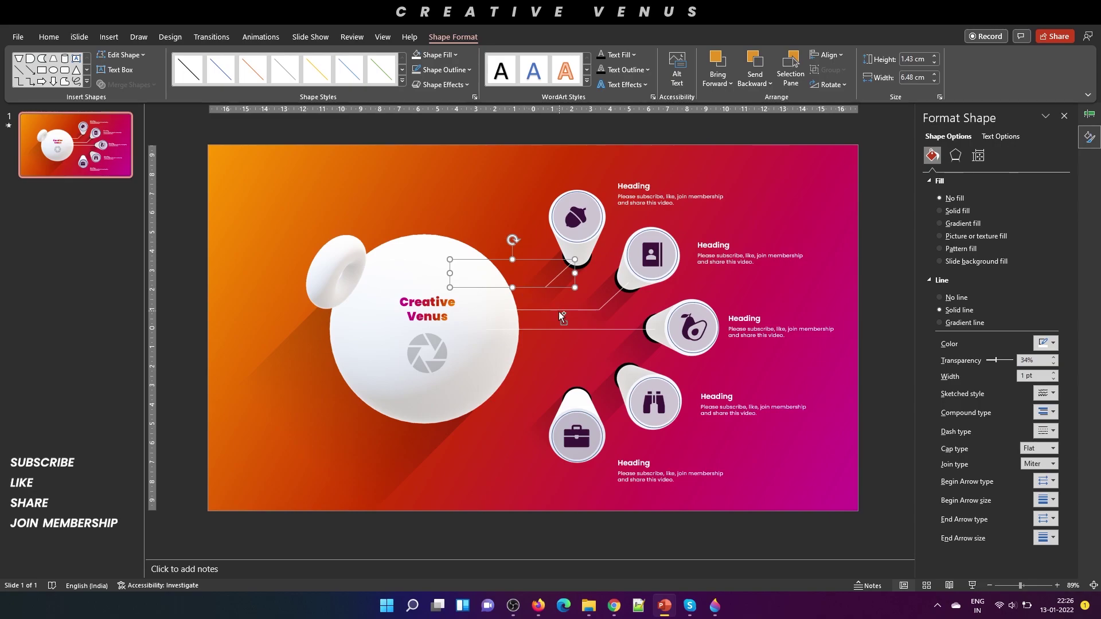
- Group the three connectors, duplicate them, flip the copy vertically and move it to the lower pillars
{"action": "left_click", "coordinate": [577, 309], "text": "shift"}
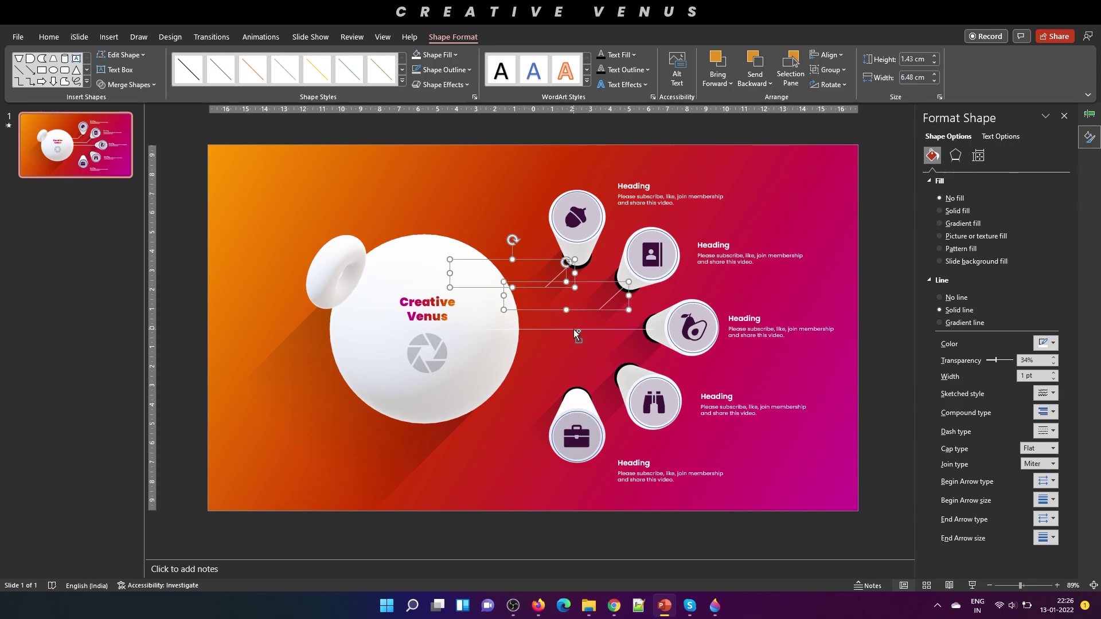
{"action": "left_click", "coordinate": [573, 330], "text": "shift"}
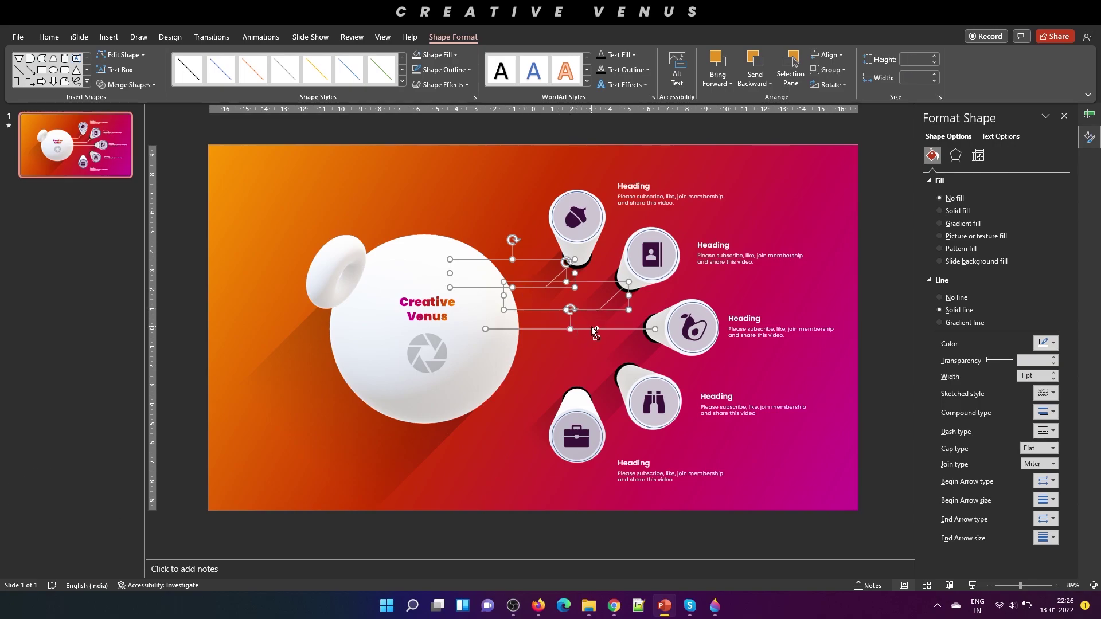
{"action": "key", "text": "ctrl+g"}
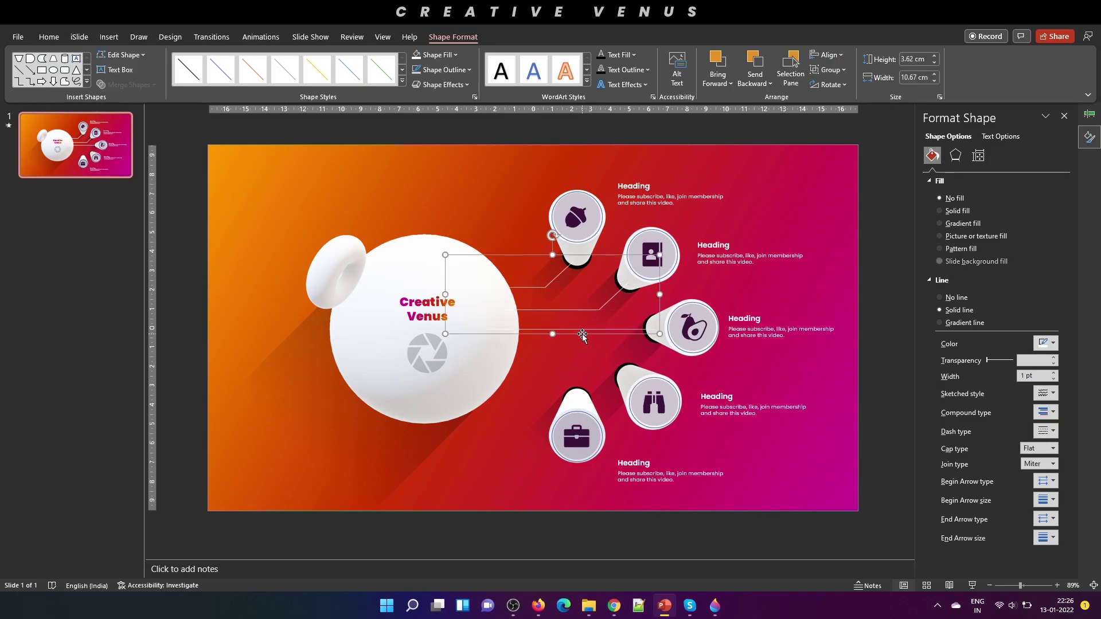
{"action": "key", "text": "ctrl+d"}
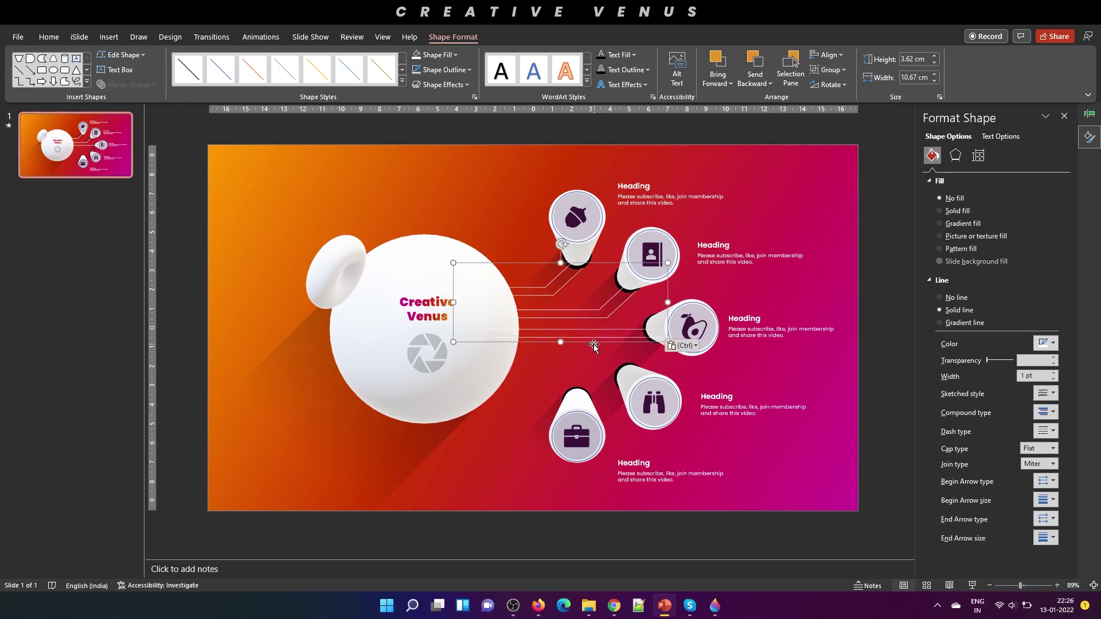
{"action": "left_click", "coordinate": [823, 86]}
{"action": "left_click", "coordinate": [855, 132]}
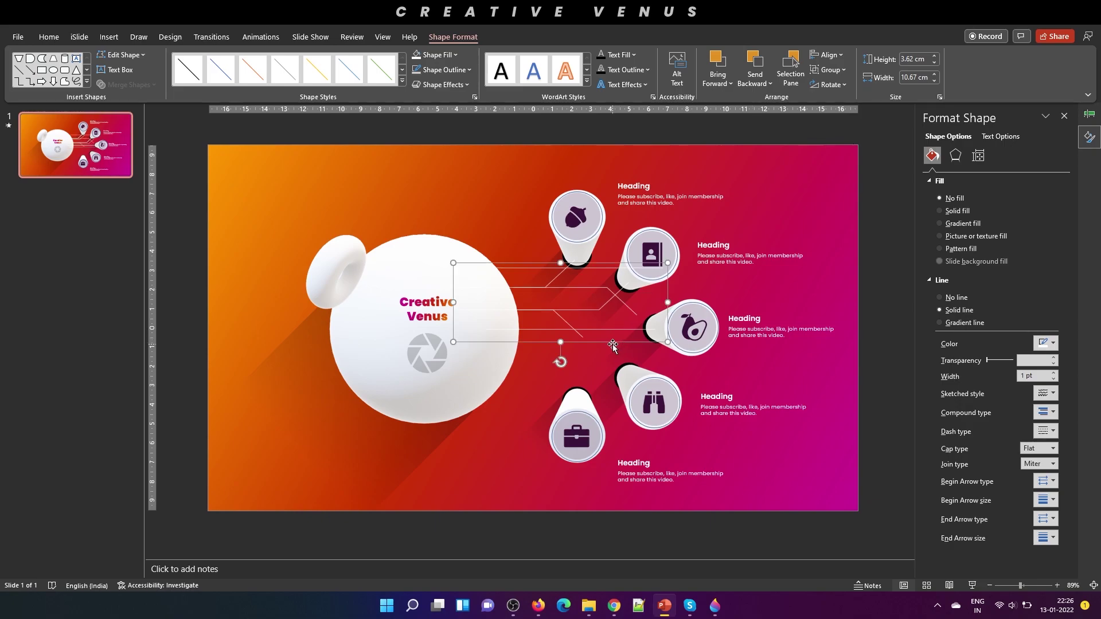
{"action": "left_click_drag", "start_coordinate": [594, 343], "coordinate": [585, 404]}
- Align the upper and lower connector groups and group them together
{"action": "left_click", "coordinate": [560, 313], "text": "shift"}
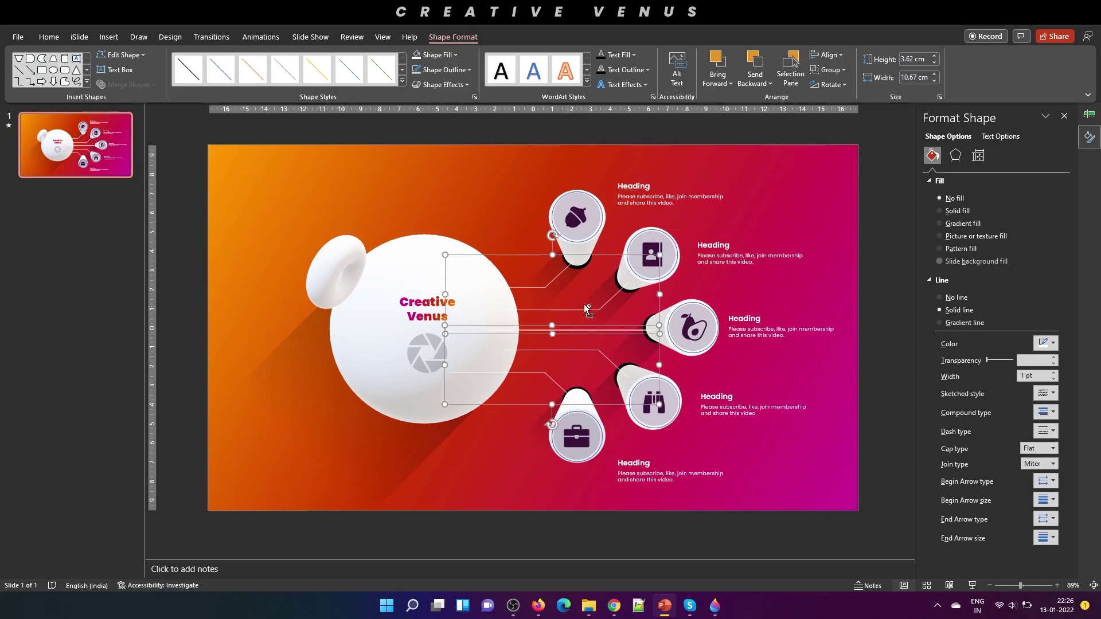
{"action": "left_click", "coordinate": [826, 54]}
{"action": "left_click", "coordinate": [837, 75]}
{"action": "key", "text": "ctrl+g"}
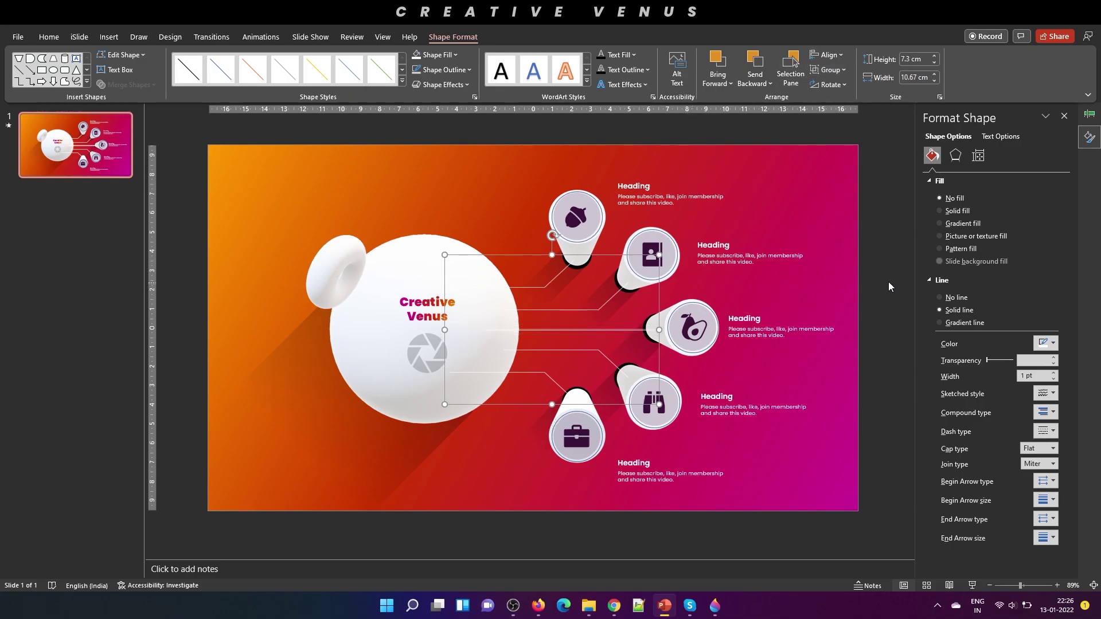
{"action": "key", "text": "Up"}
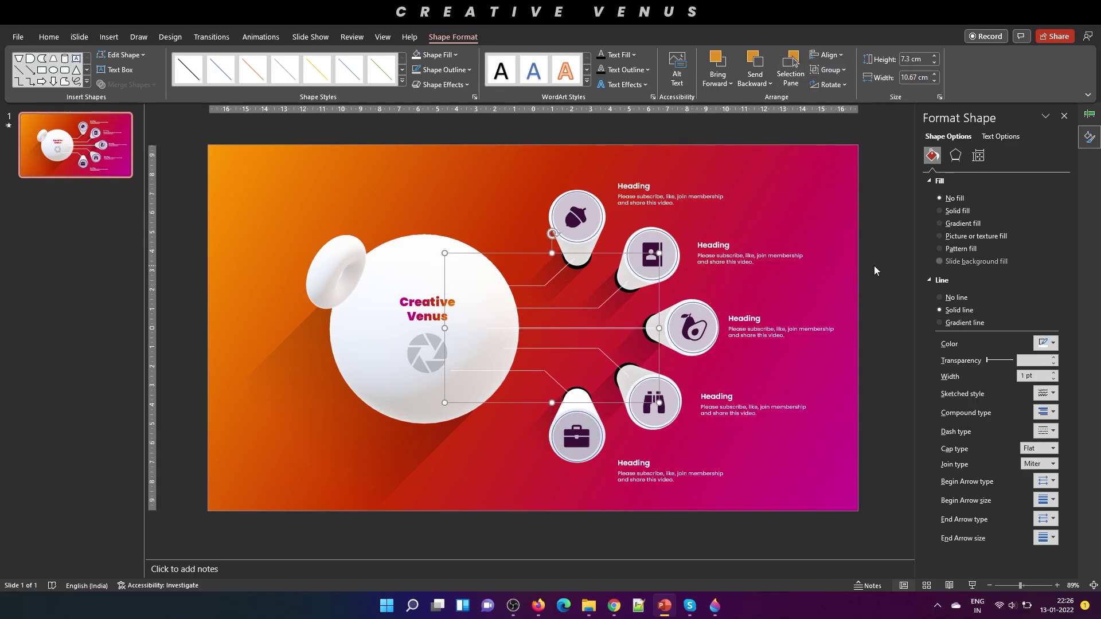
- Fade all the connector lines to about 62% transparency
{"action": "right_click", "coordinate": [585, 331]}
{"action": "left_click", "coordinate": [533, 295]}
{"action": "left_click", "coordinate": [528, 286]}
{"action": "right_click", "coordinate": [528, 287]}
{"action": "key", "text": "Escape"}
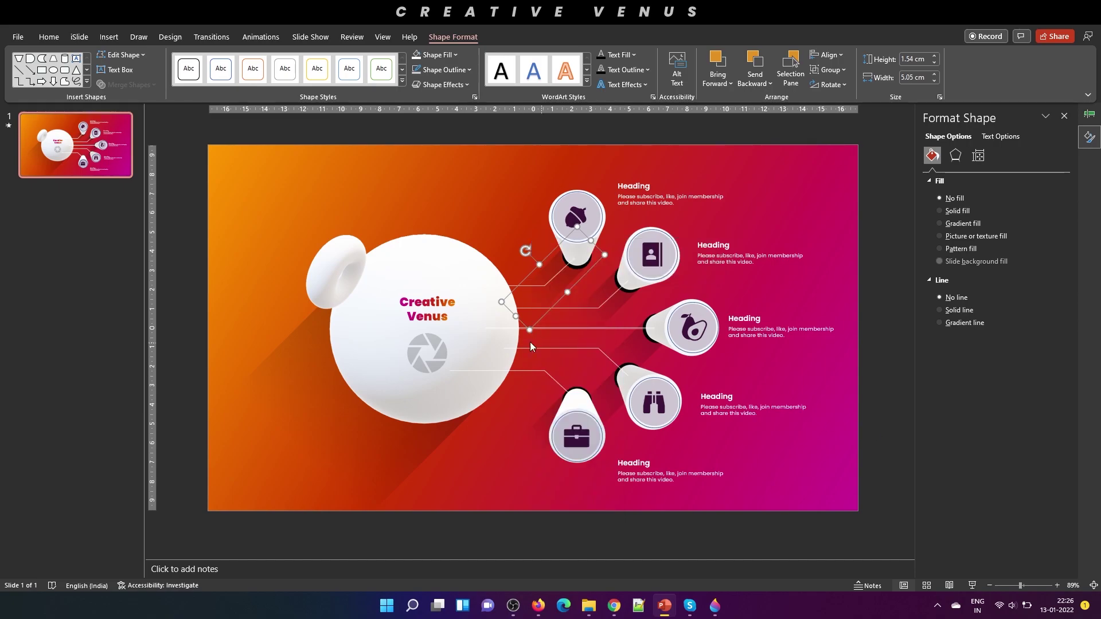
{"action": "left_click", "coordinate": [528, 371]}
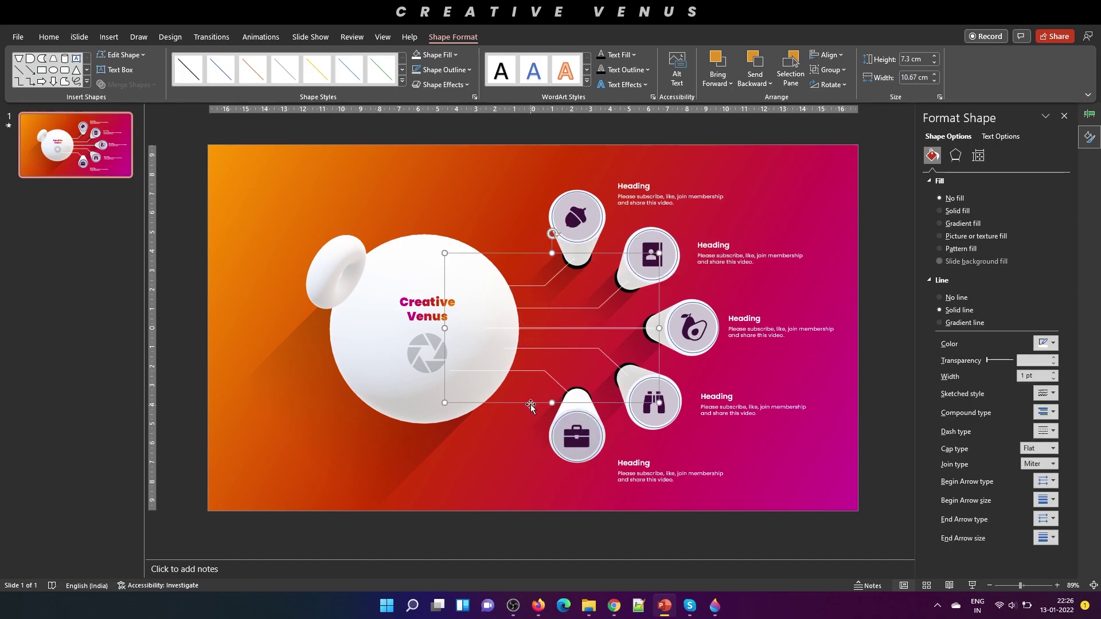
{"action": "right_click", "coordinate": [551, 402]}
{"action": "key", "text": "Escape"}
{"action": "left_click_drag", "start_coordinate": [990, 361], "coordinate": [1002, 360]}
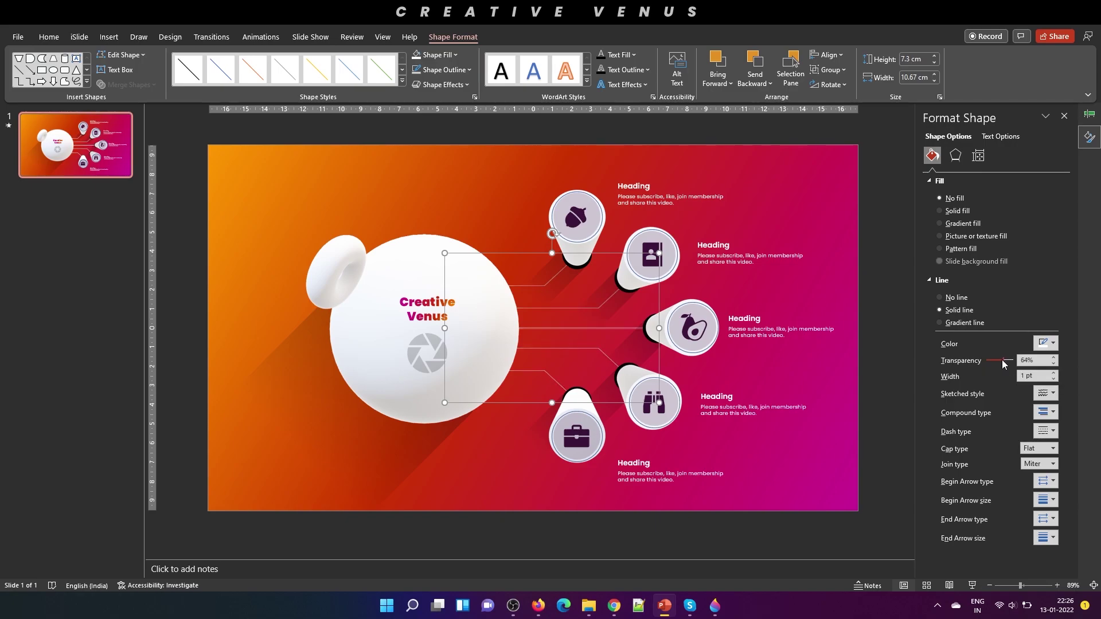
{"action": "left_click", "coordinate": [889, 368]}
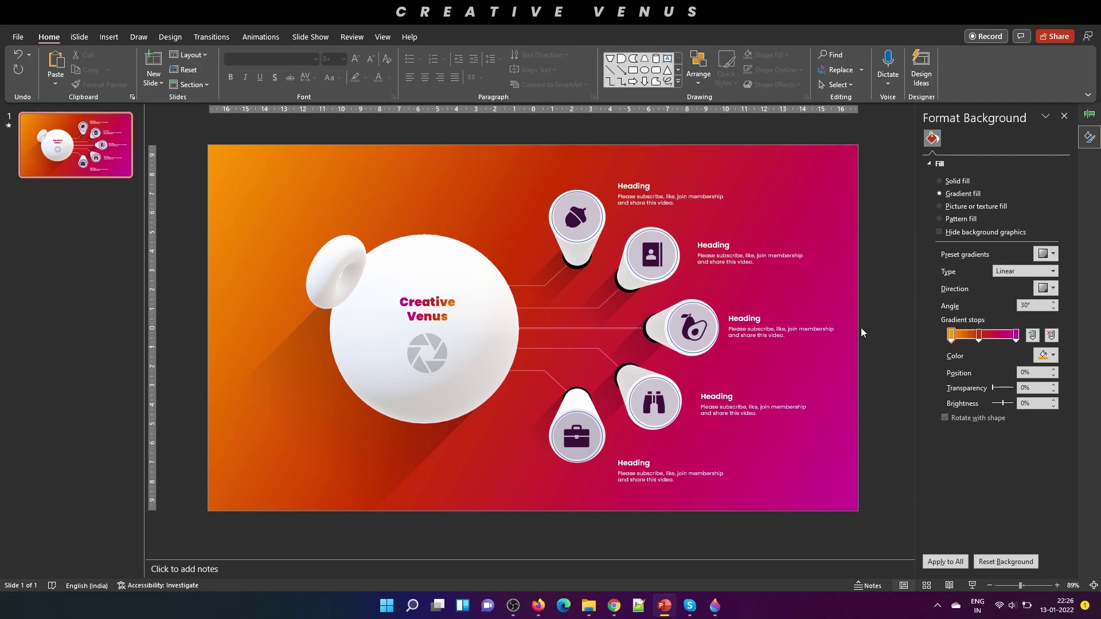
{"action": "left_click", "coordinate": [109, 36]}
- Draw a large donut toward the upper left and widen its hole into a ring
{"action": "left_click", "coordinate": [198, 80]}
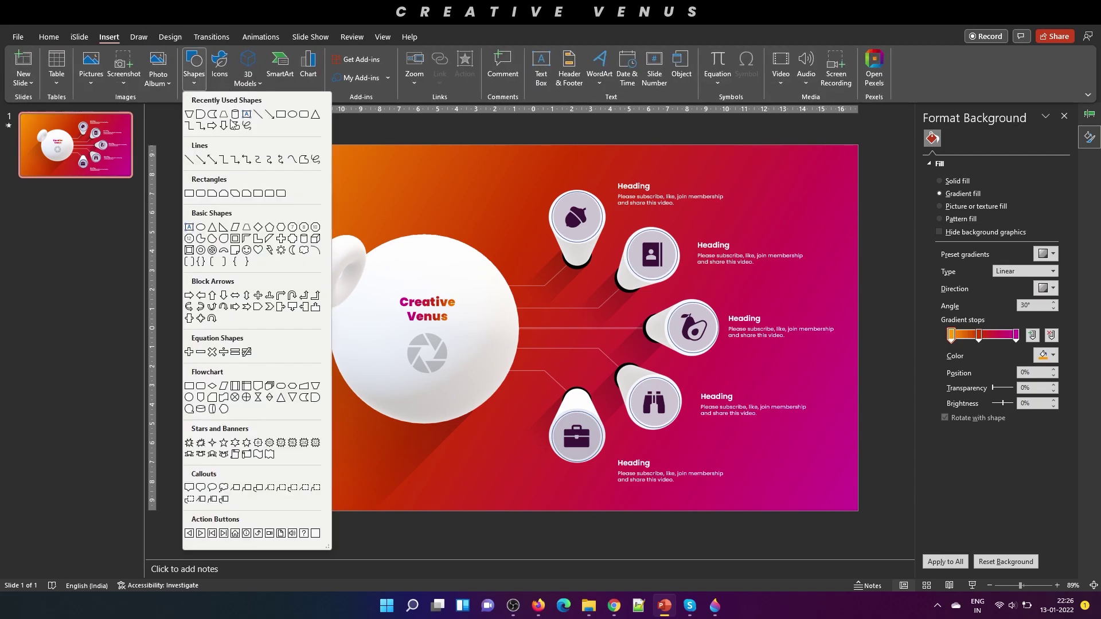
{"action": "left_click", "coordinate": [223, 251]}
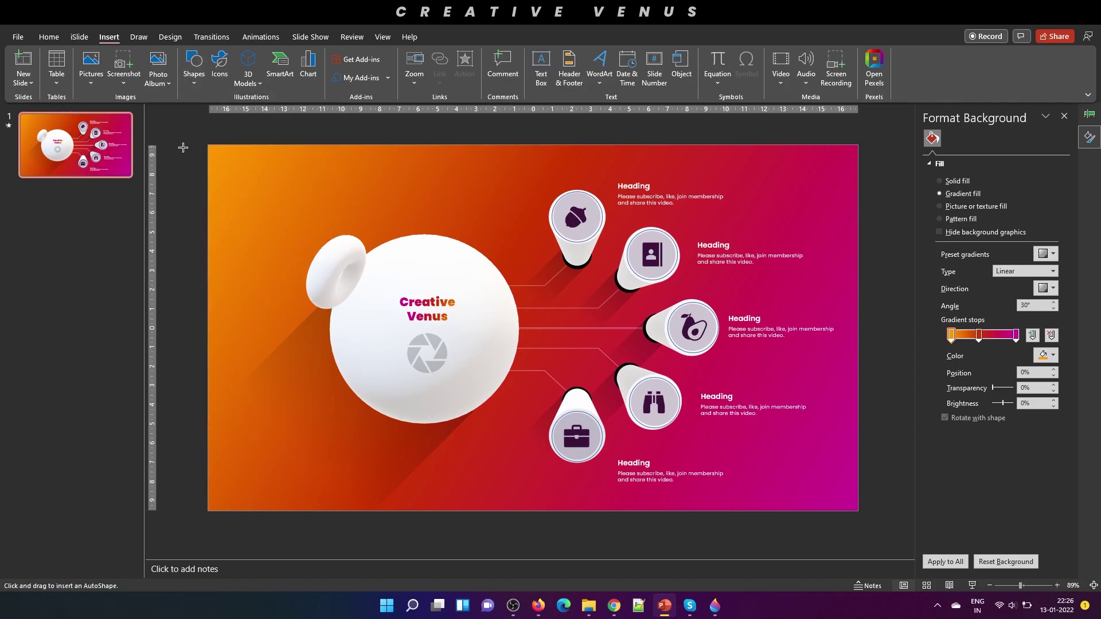
{"action": "mouse_move", "coordinate": [183, 147]}
{"action": "left_mouse_down"}
{"action": "mouse_move", "coordinate": [344, 327]}
{"action": "mouse_move", "coordinate": [516, 437]}
{"action": "left_mouse_up"}
{"action": "mouse_move", "coordinate": [464, 385]}
{"action": "left_mouse_down"}
{"action": "mouse_move", "coordinate": [373, 293]}
{"action": "mouse_move", "coordinate": [383, 322]}
{"action": "mouse_move", "coordinate": [441, 352]}
{"action": "left_mouse_up"}
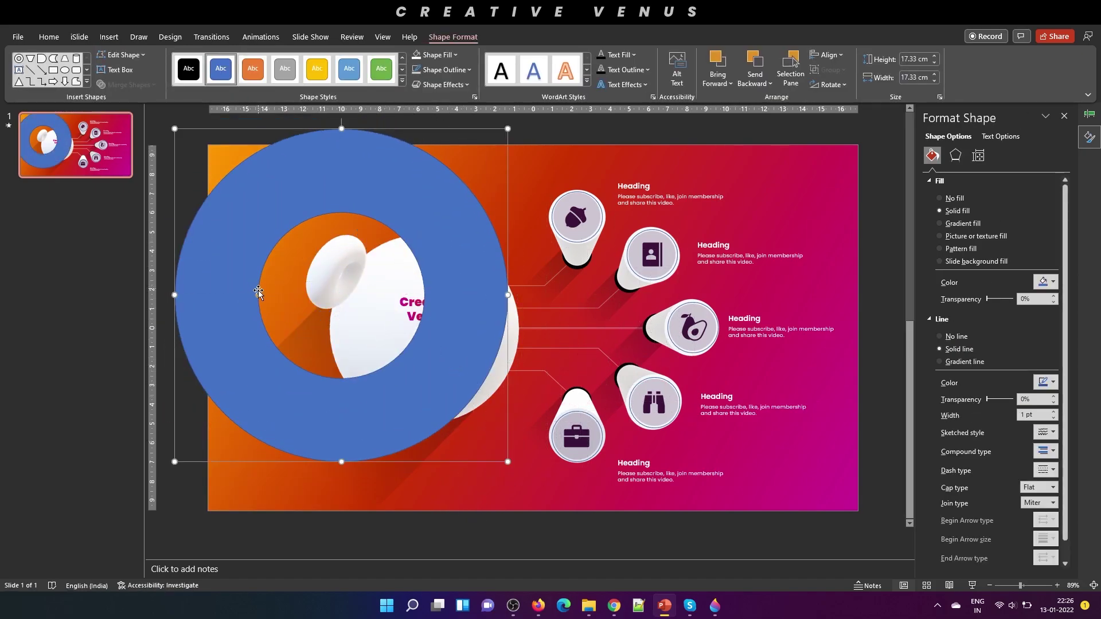
{"action": "left_click_drag", "start_coordinate": [258, 293], "coordinate": [232, 295]}
- Remove the ring's outline and give it a partly transparent black fill
{"action": "left_click", "coordinate": [940, 337]}
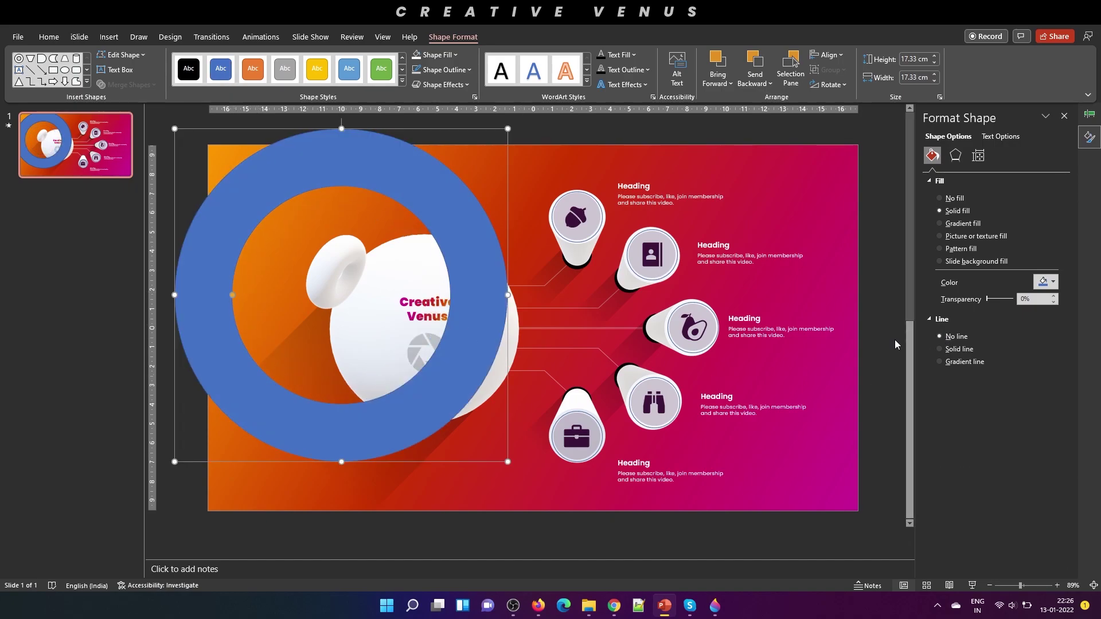
{"action": "left_click_drag", "start_coordinate": [450, 385], "coordinate": [379, 338]}
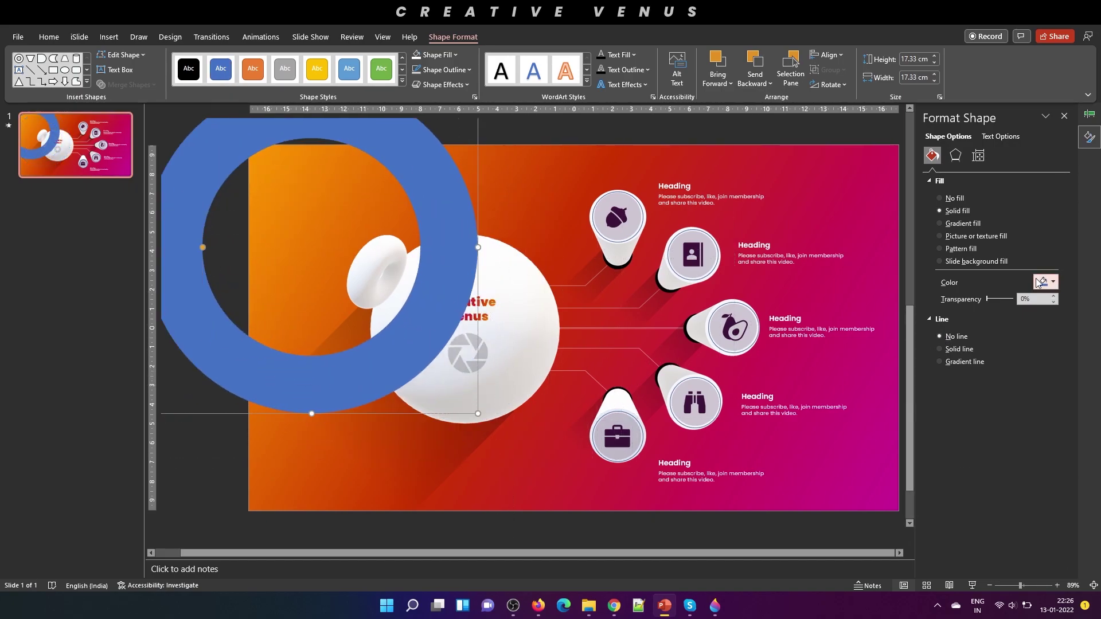
{"action": "left_click", "coordinate": [1039, 282]}
{"action": "left_click", "coordinate": [1013, 313]}
{"action": "left_click_drag", "start_coordinate": [987, 299], "coordinate": [1009, 300]}
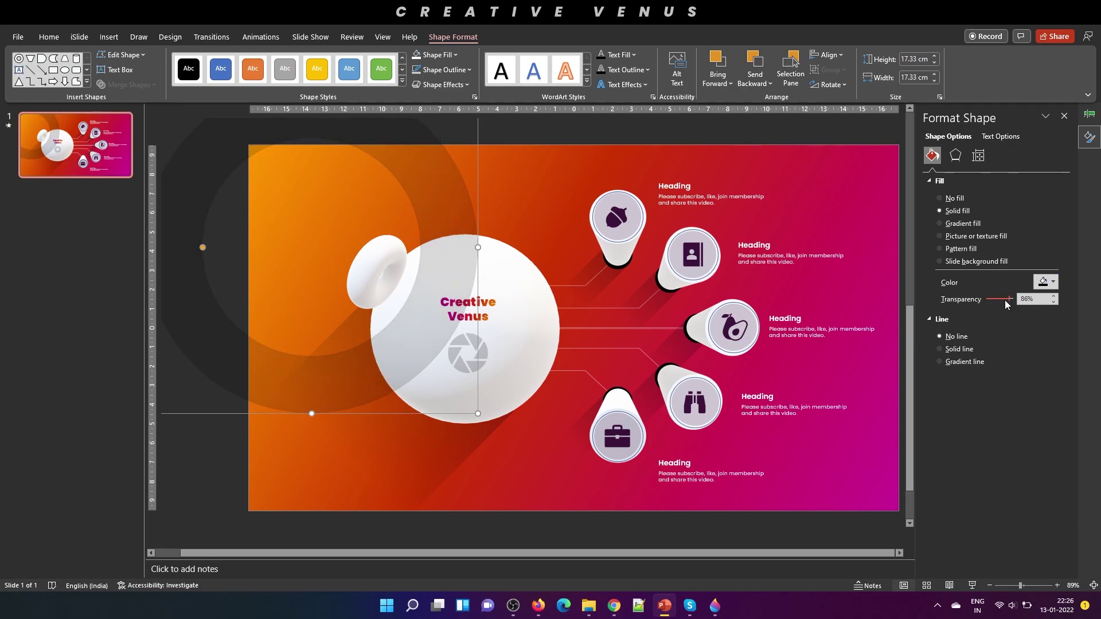
- Send the ring behind all slide content and nudge it up slightly
{"action": "right_click", "coordinate": [216, 326]}
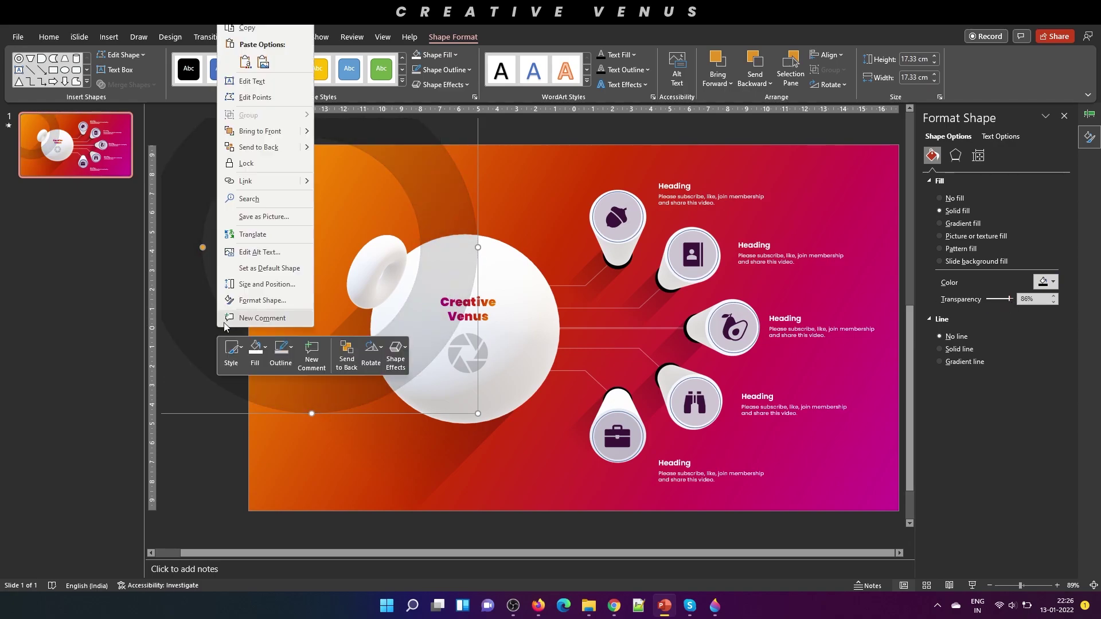
{"action": "left_click", "coordinate": [258, 148]}
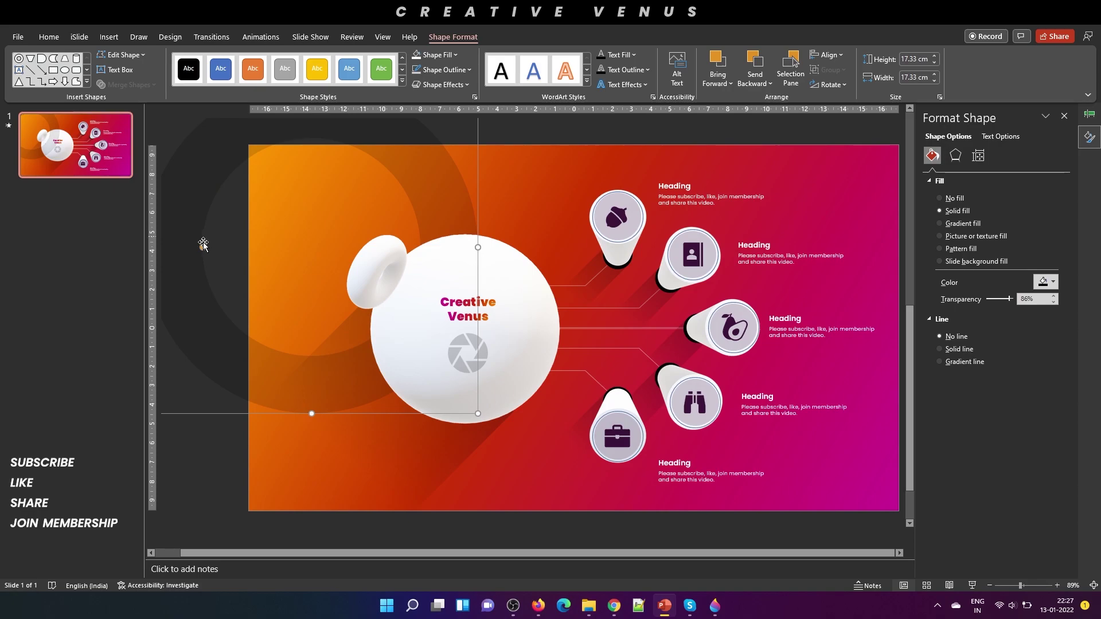
{"action": "left_click", "coordinate": [249, 246]}
{"action": "left_click_drag", "start_coordinate": [249, 246], "coordinate": [249, 223]}
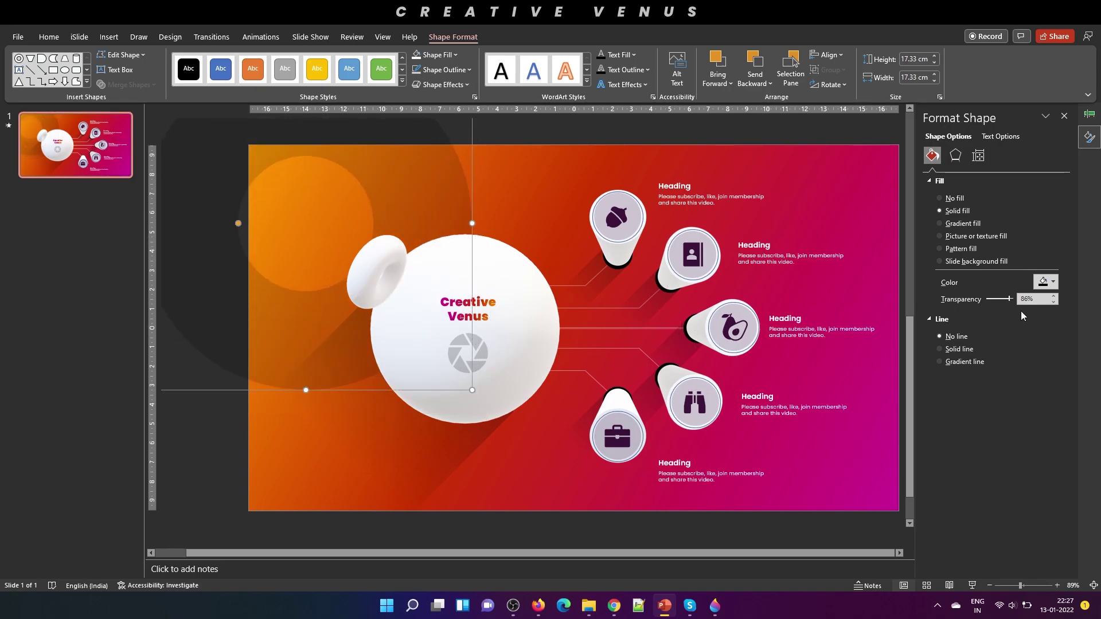
- Make the ring's fill opaque and switch it to a gradient fill, moving the last stop inward
{"action": "left_click_drag", "start_coordinate": [1010, 305], "coordinate": [926, 298]}
{"action": "left_click", "coordinate": [963, 224]}
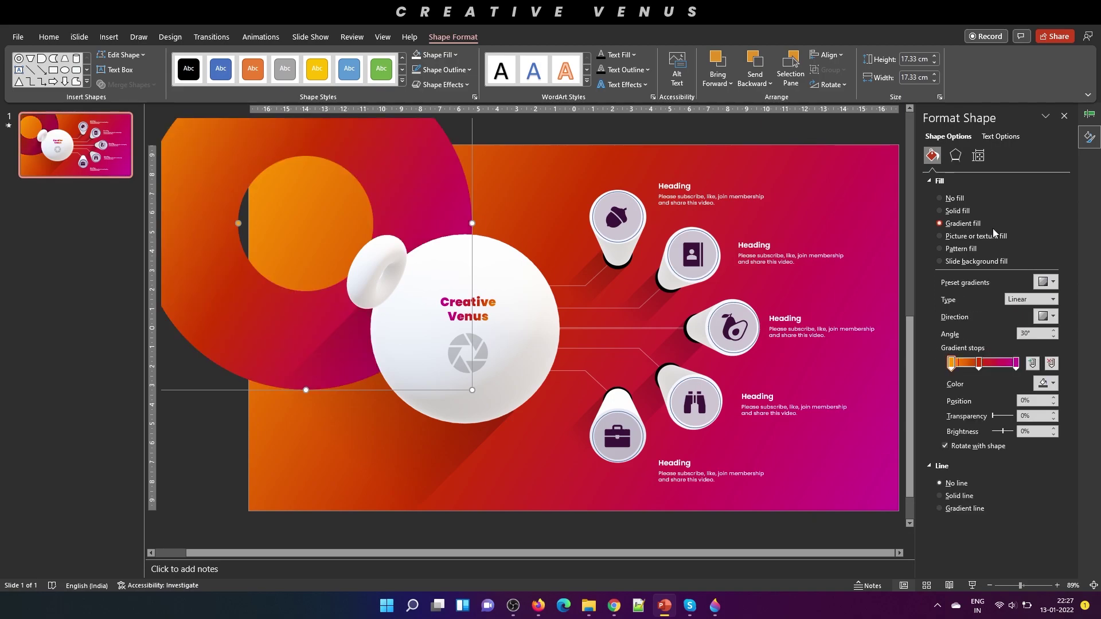
{"action": "mouse_move", "coordinate": [1015, 364]}
{"action": "left_mouse_down"}
{"action": "mouse_move", "coordinate": [1002, 367]}
{"action": "mouse_move", "coordinate": [1013, 366]}
{"action": "left_mouse_up"}
- Make the orange start stop semi-transparent and move the right gradient stop to 77%
{"action": "left_click", "coordinate": [978, 364]}
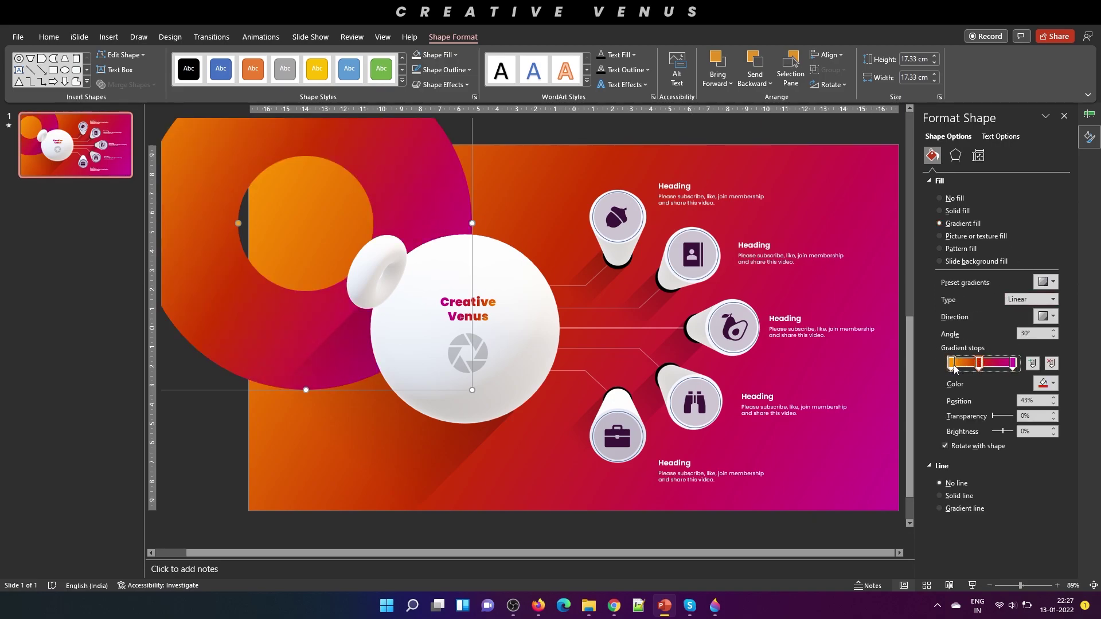
{"action": "left_click", "coordinate": [952, 364]}
{"action": "left_click_drag", "start_coordinate": [992, 419], "coordinate": [1005, 416]}
{"action": "left_click", "coordinate": [979, 364]}
{"action": "left_click_drag", "start_coordinate": [1013, 364], "coordinate": [1001, 365]}
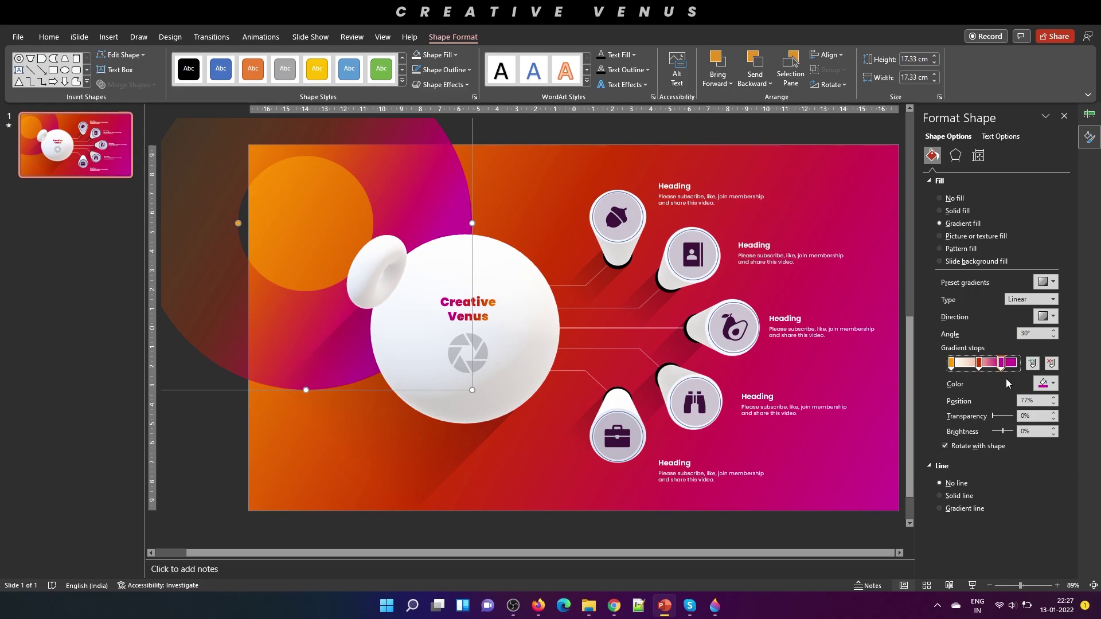